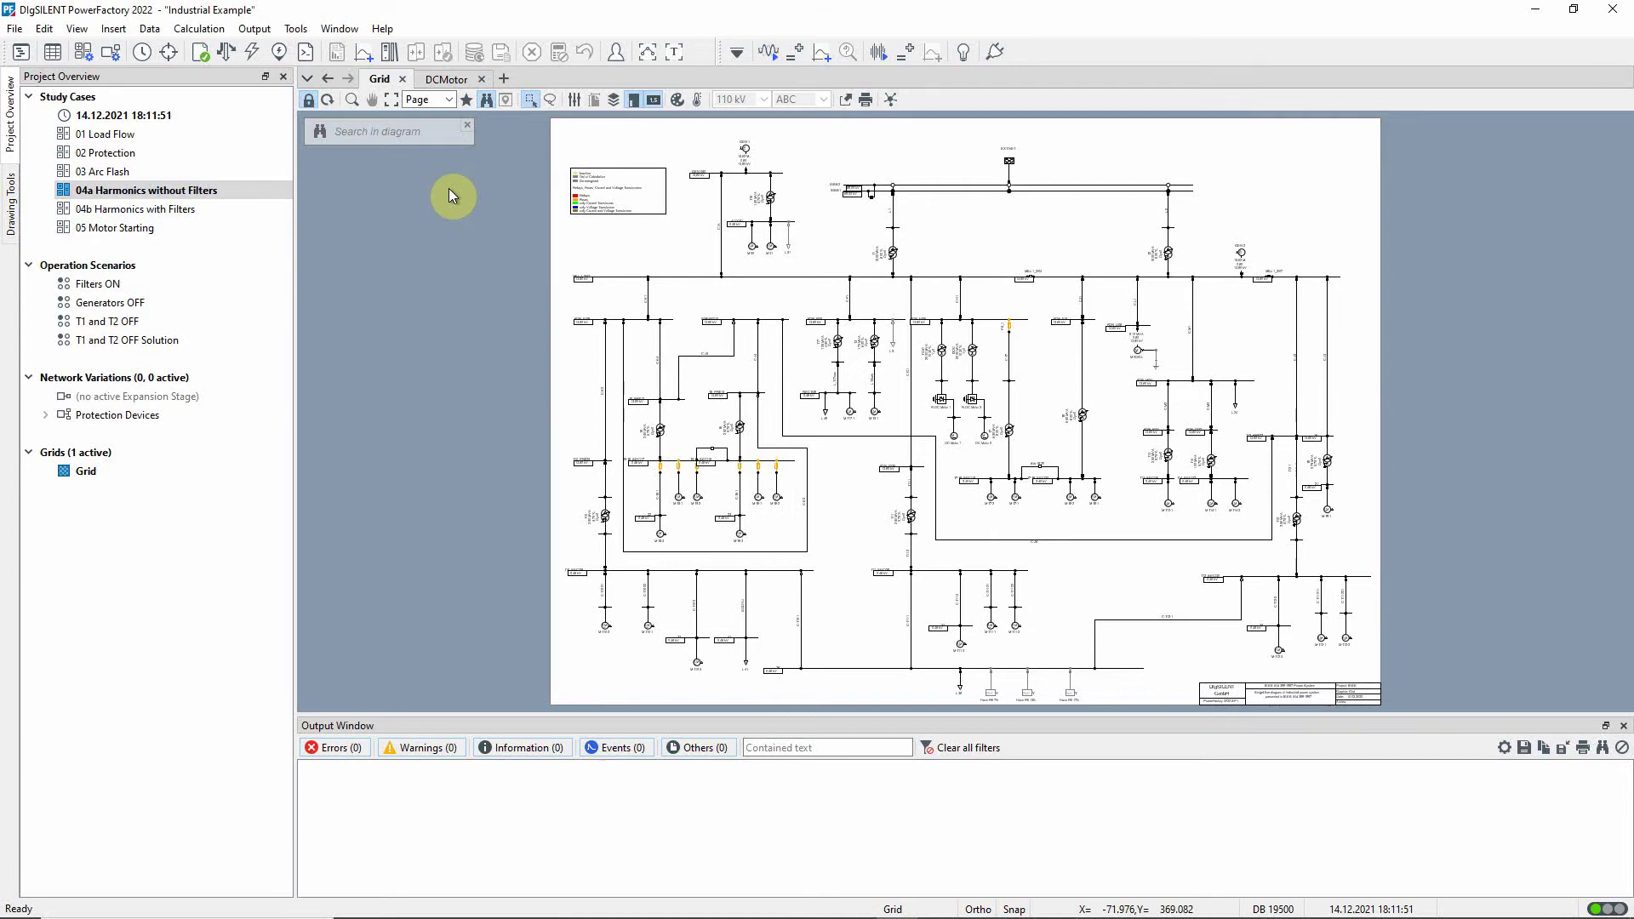
- Zoom into the DC motor group and confirm R DC Motor 1 uses the Idealised 6-pulse-bridge spectrum (max order 50)
click(351, 100)
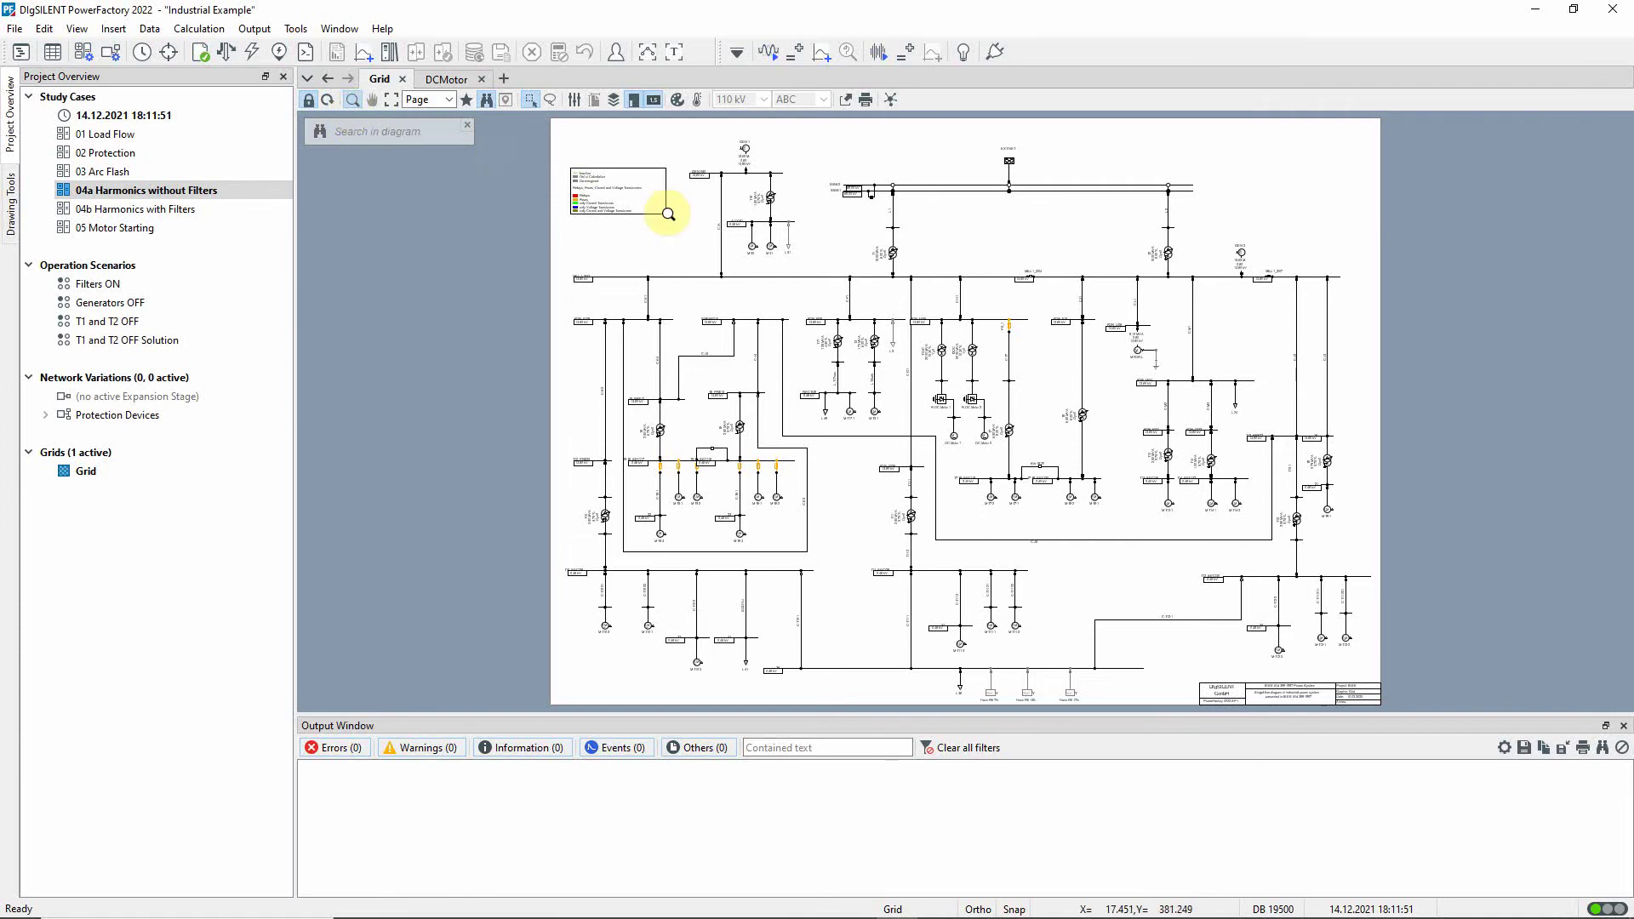
drag(728, 246, 1123, 502)
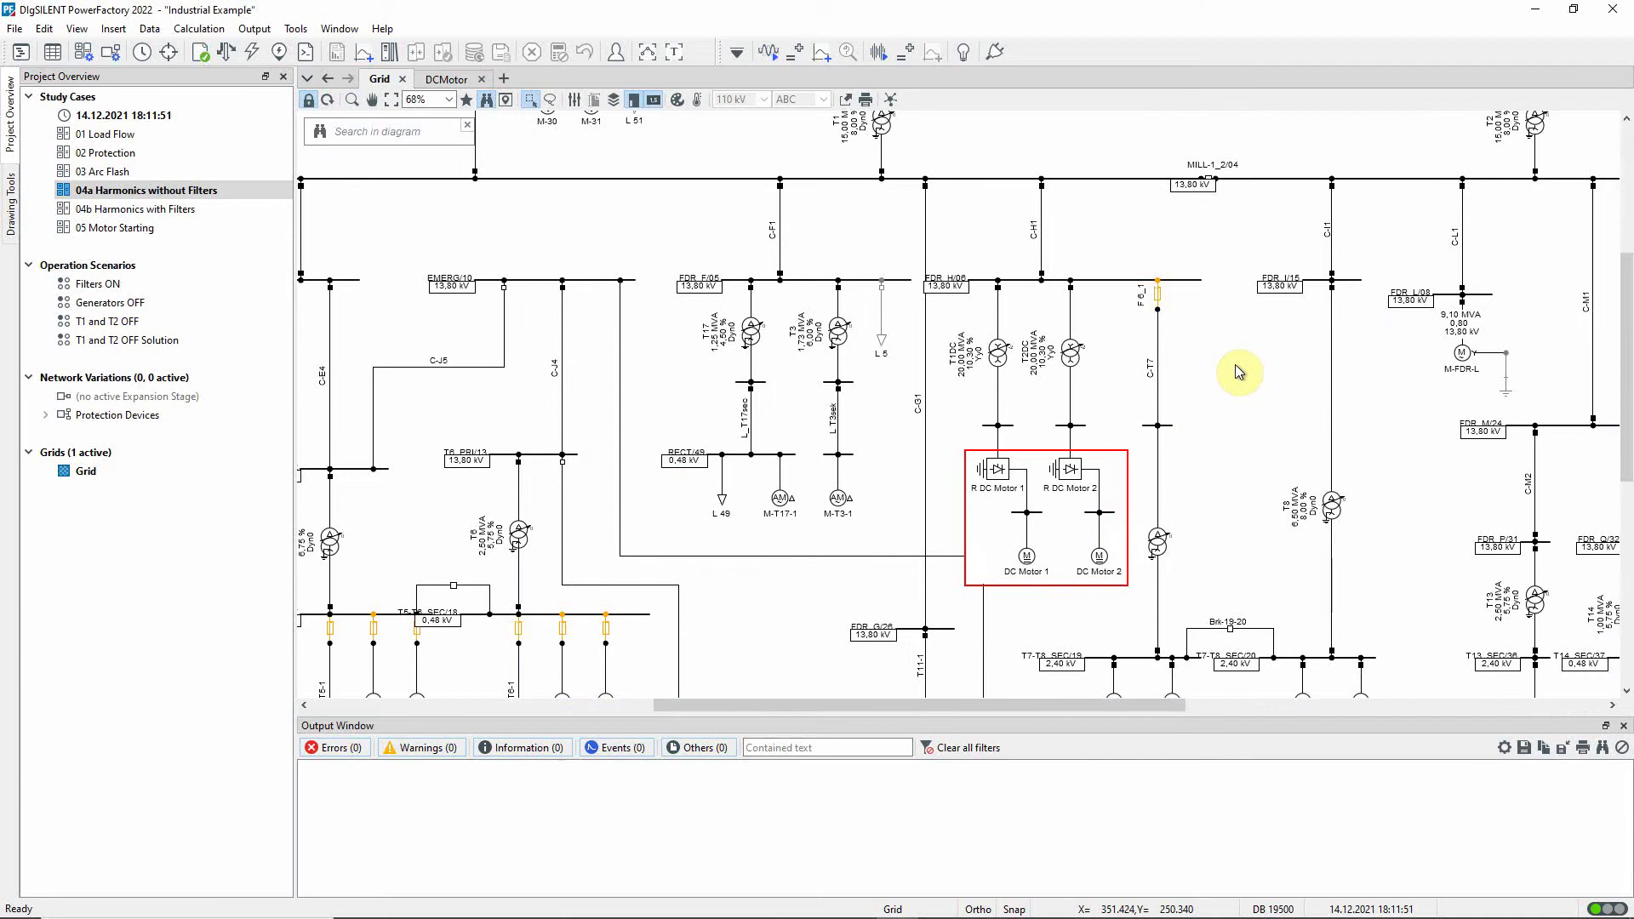
double_click(1000, 468)
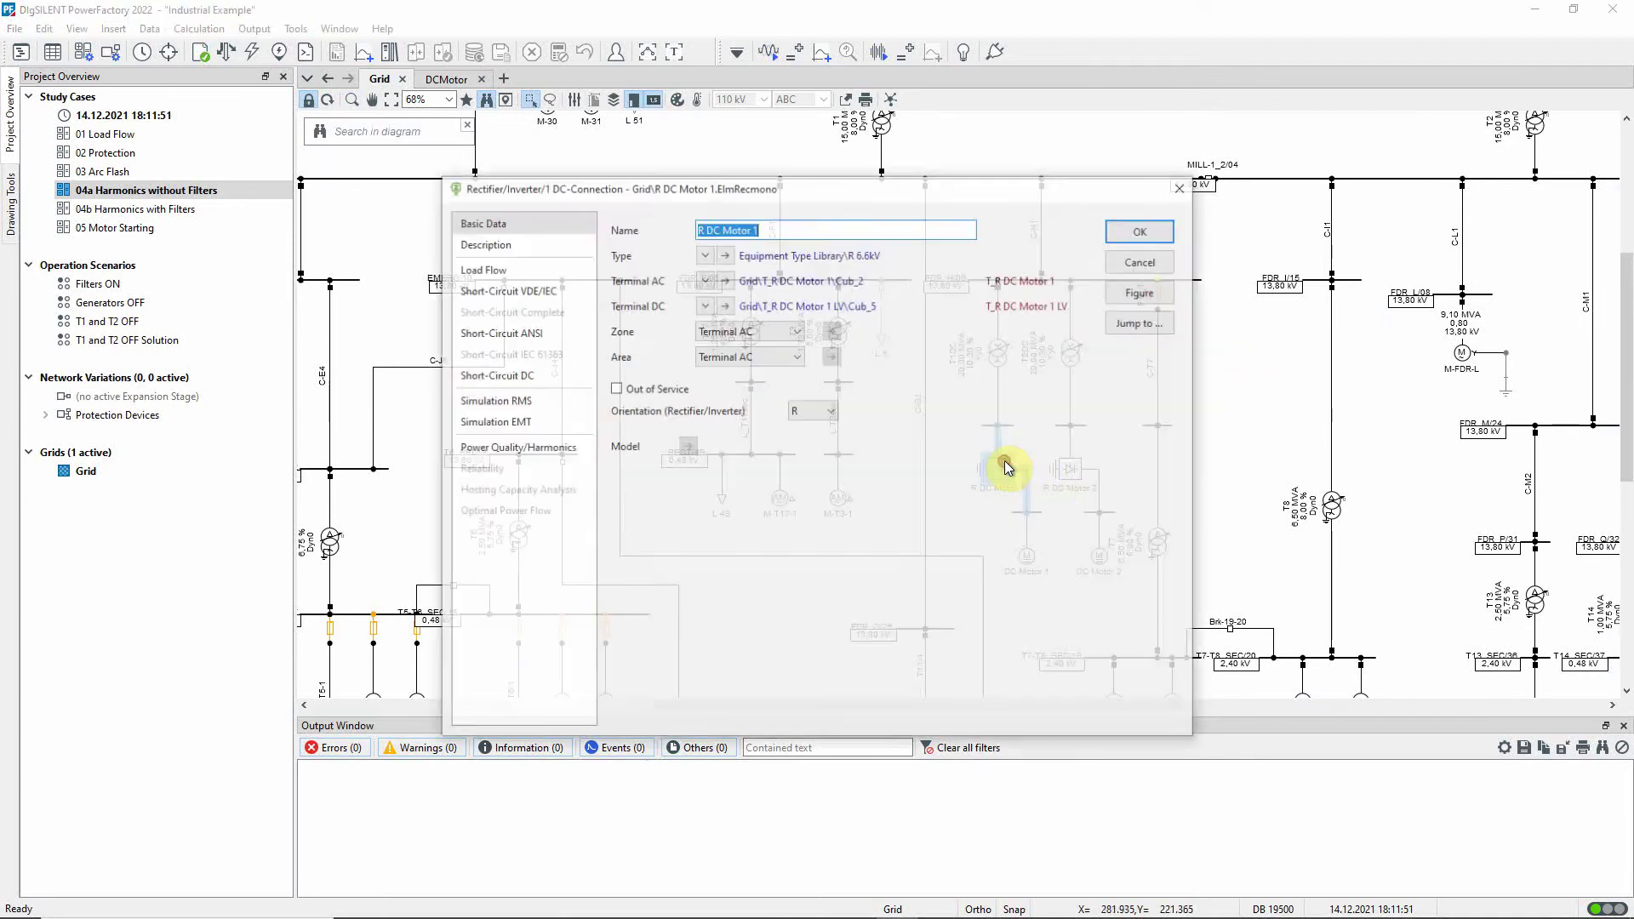
click(565, 449)
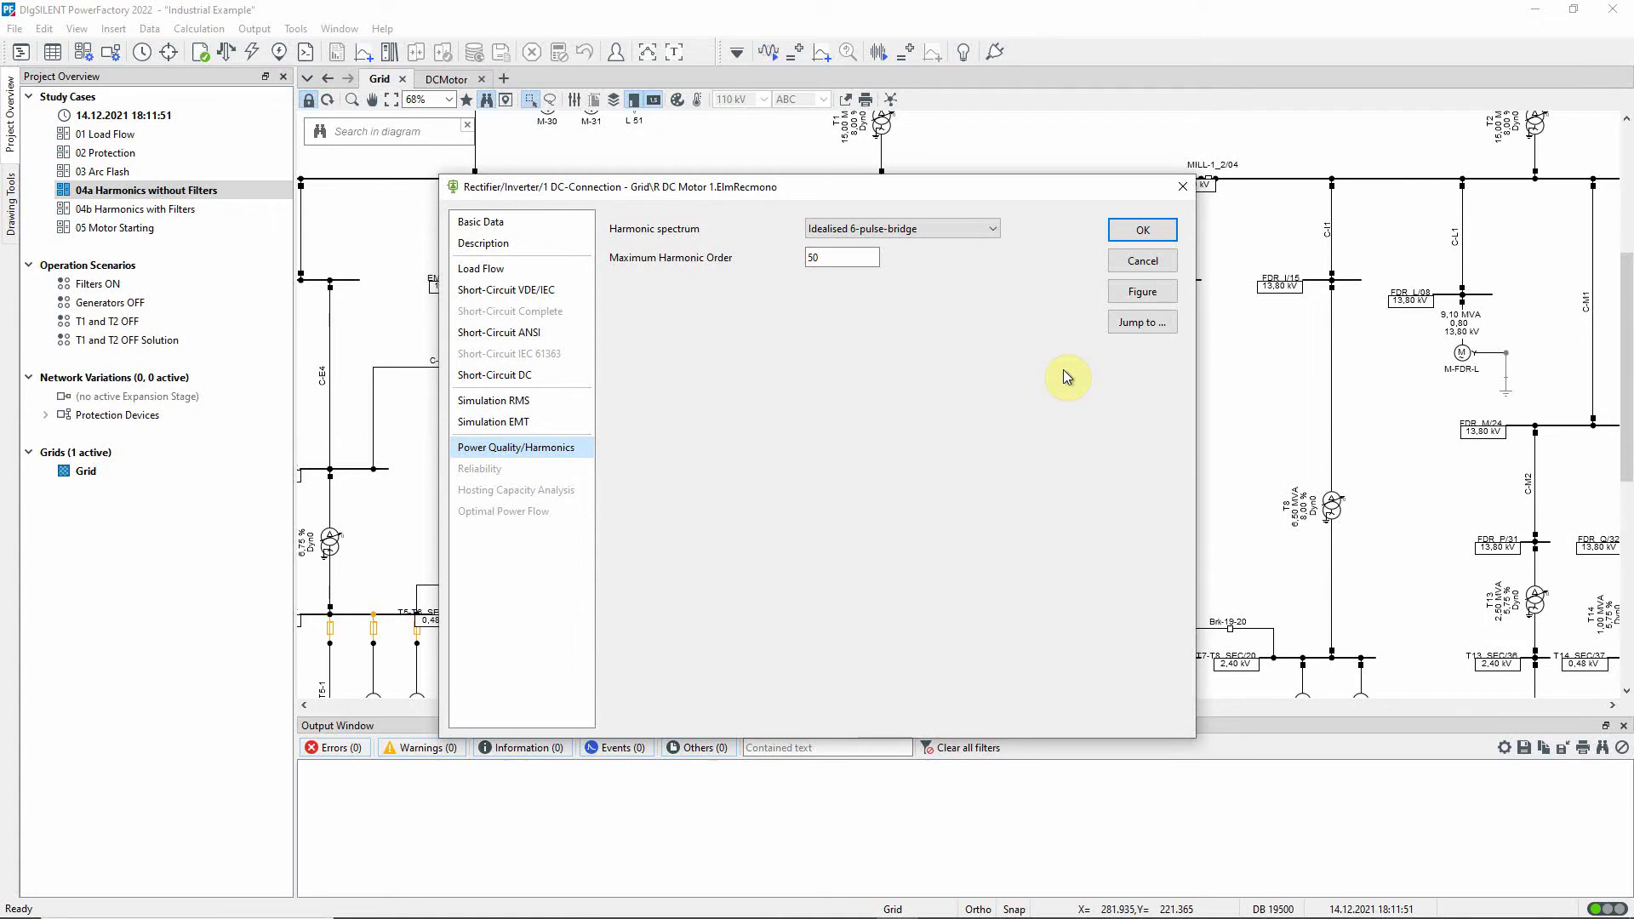
click(1140, 261)
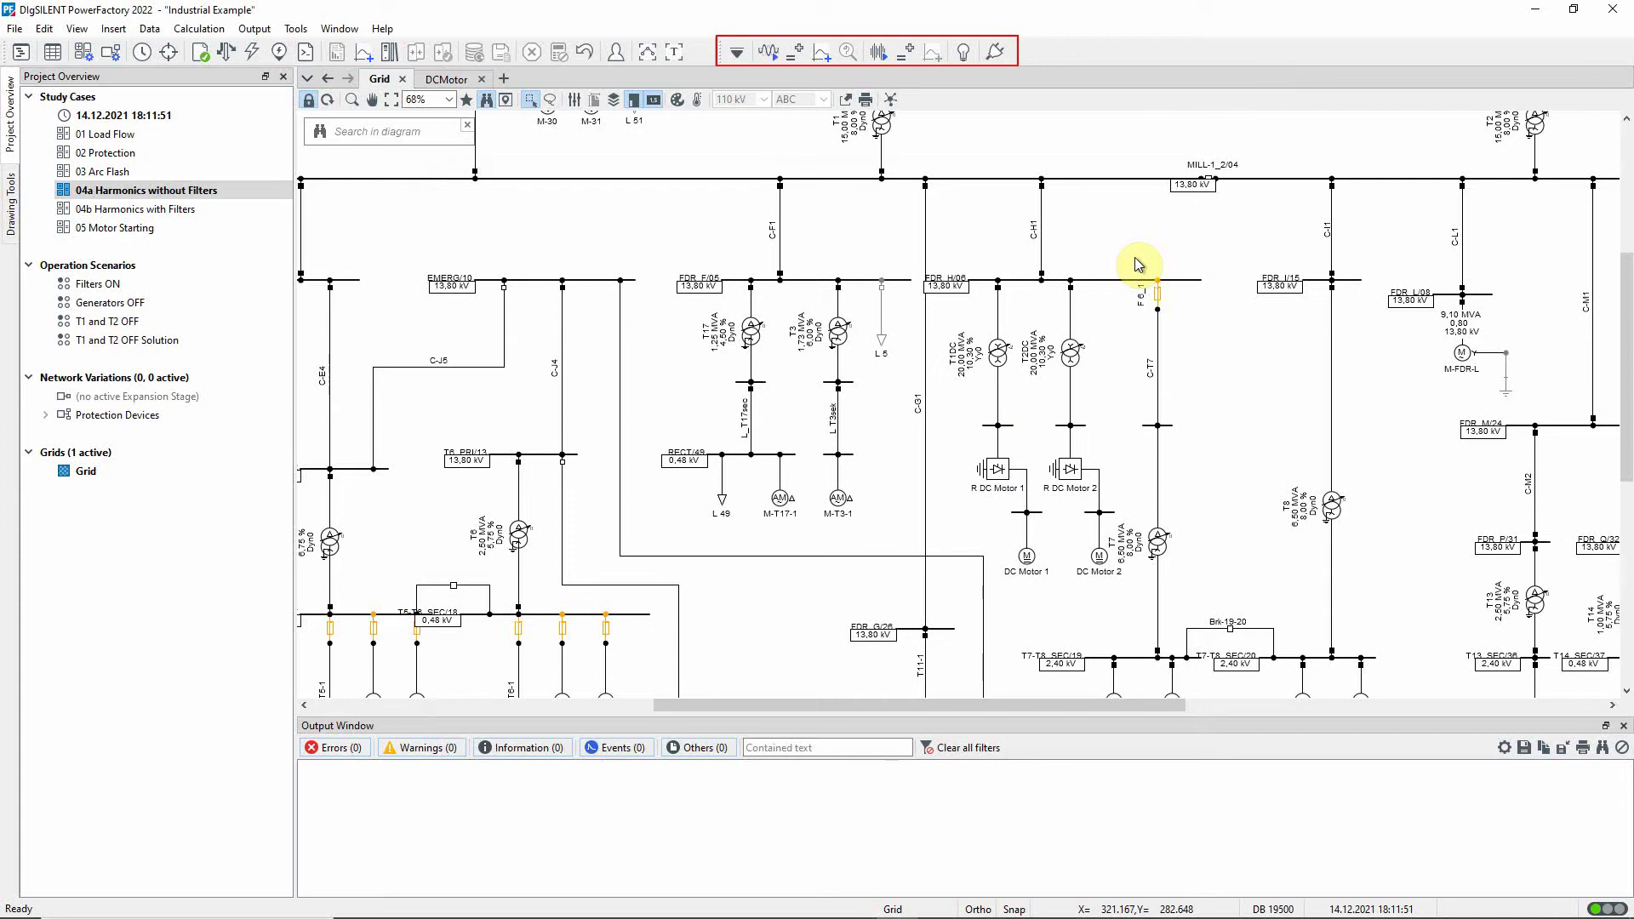
- Run a balanced, all-frequency Harmonic Load Flow for the without-filters case
click(771, 54)
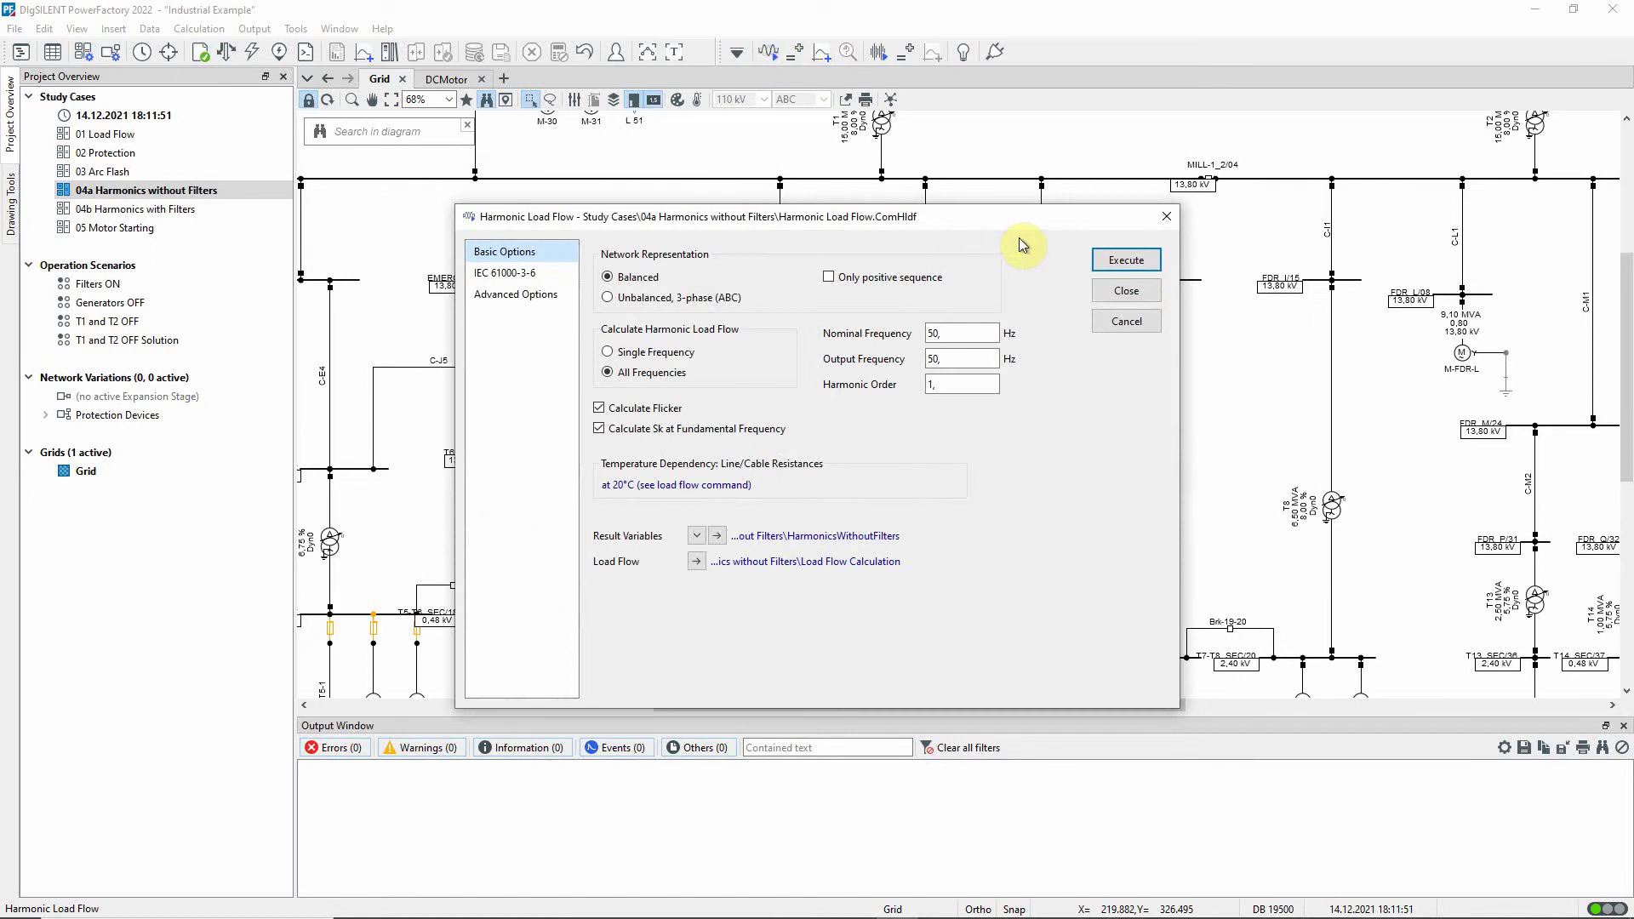
click(1107, 262)
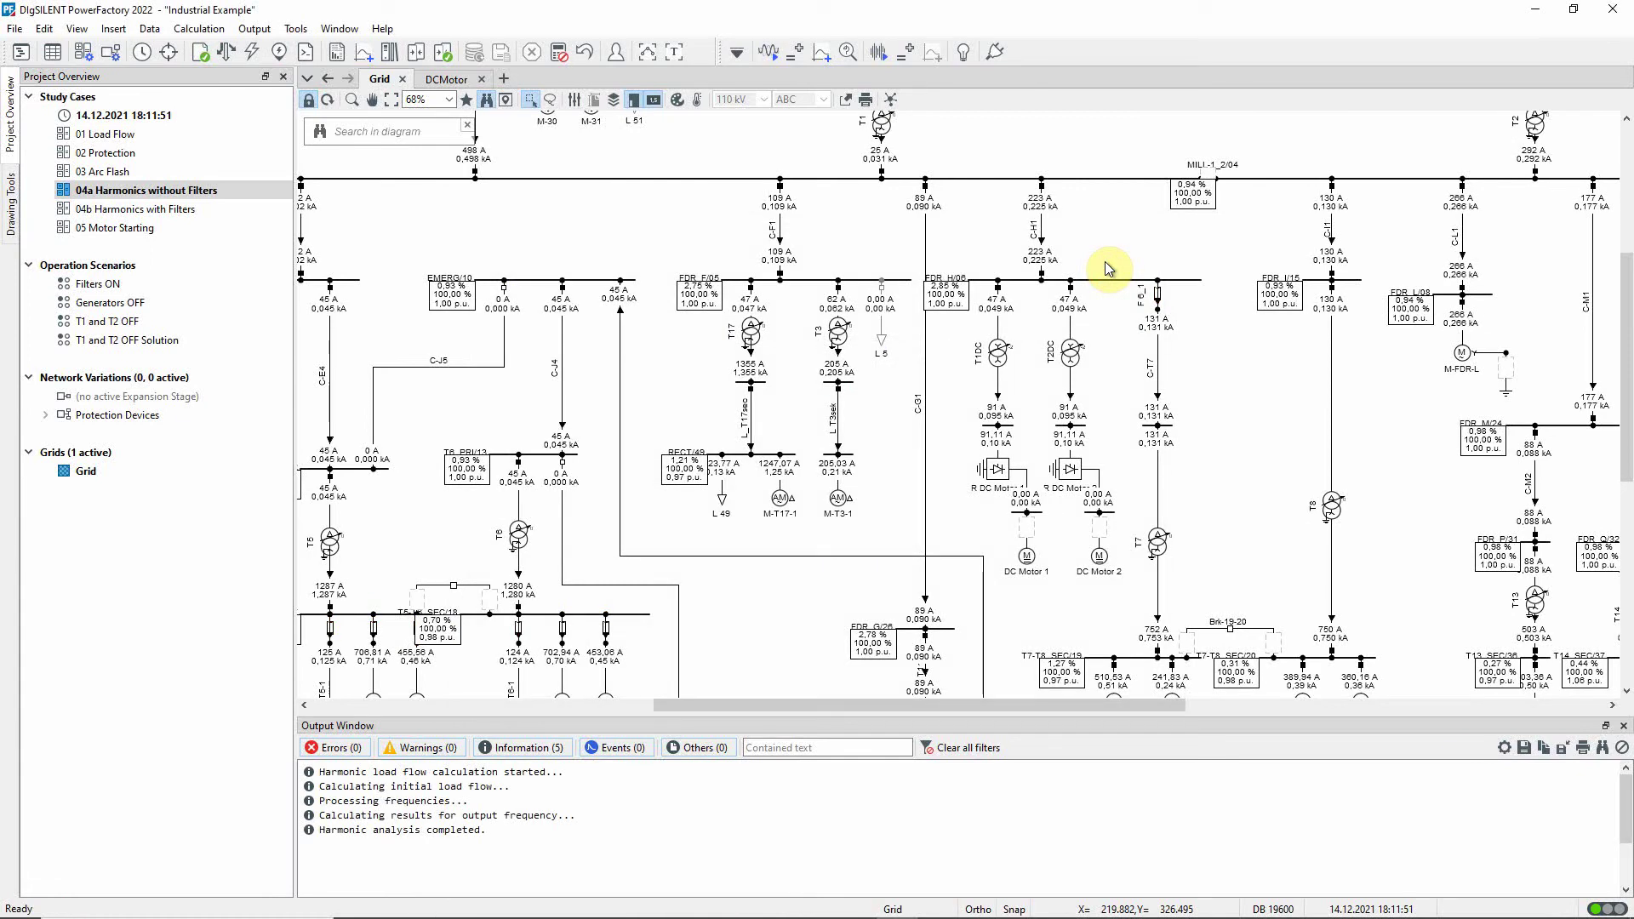
- Chart T_R DC Motor 1 Harmonic Distortion (m:HD) as bars and bring up its Data Series settings
right_click(1013, 430)
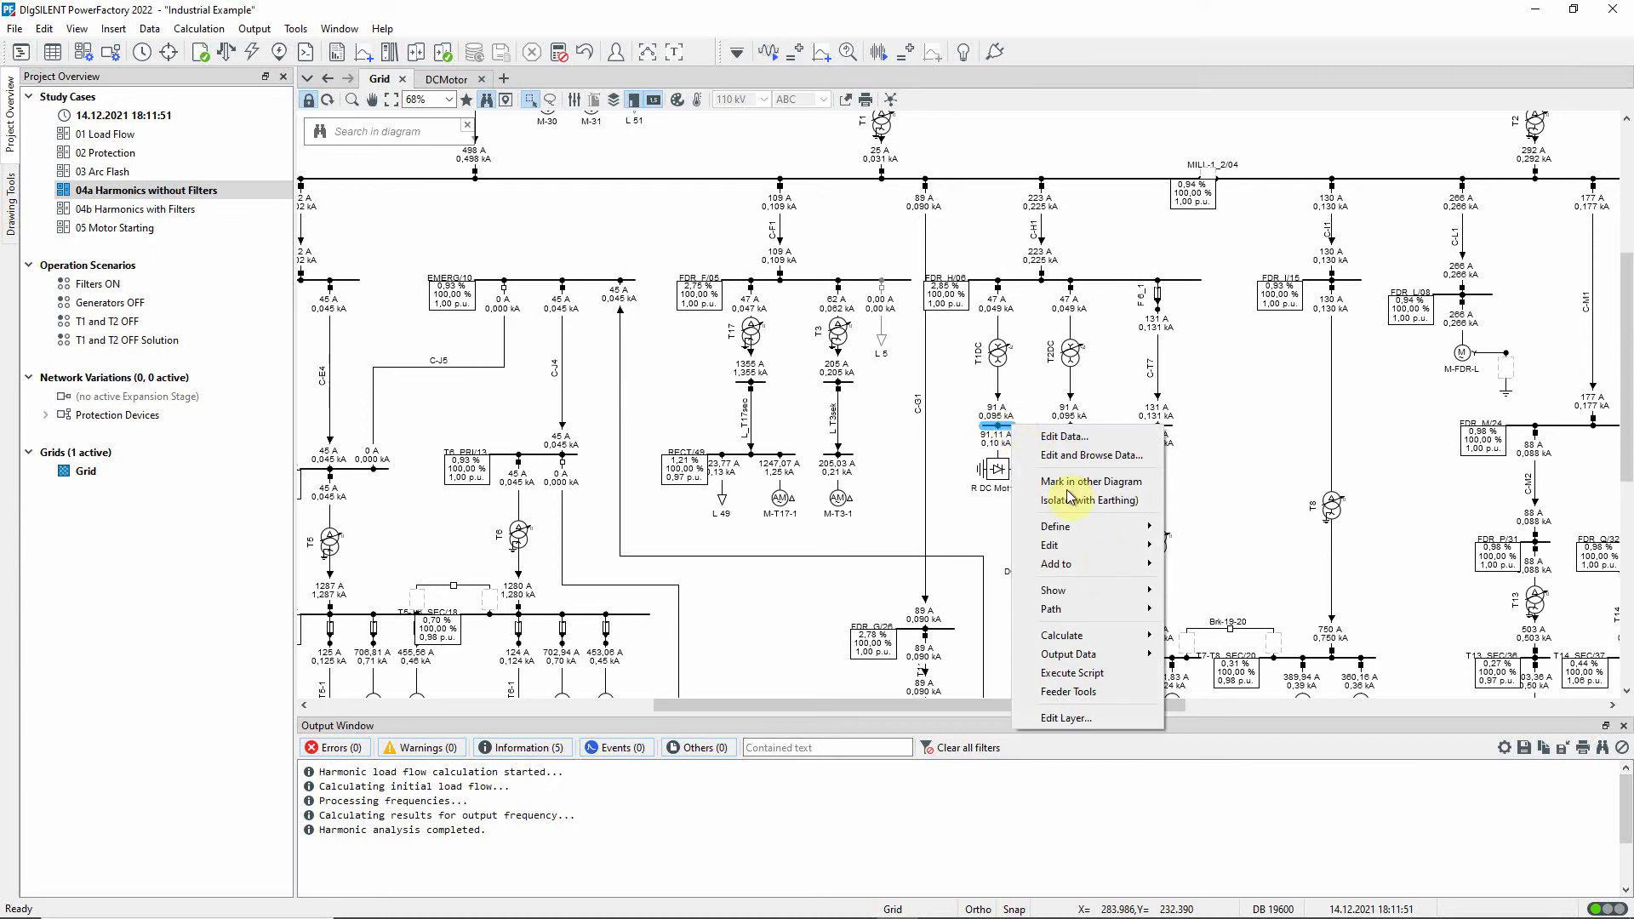
mouse_move(1138, 595)
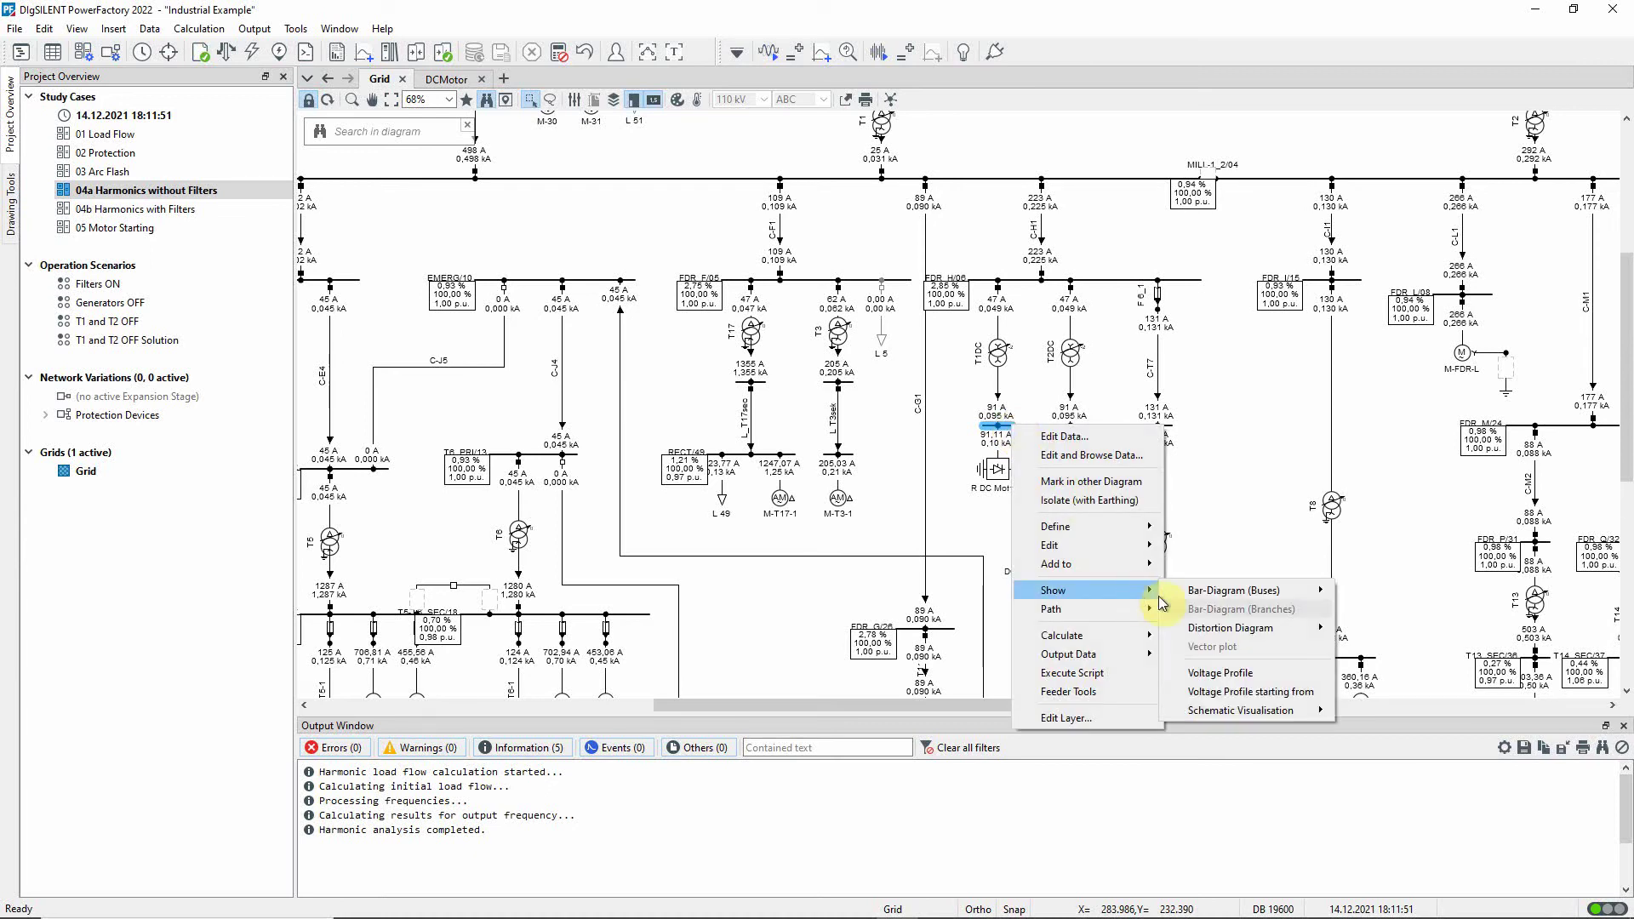
mouse_move(1283, 630)
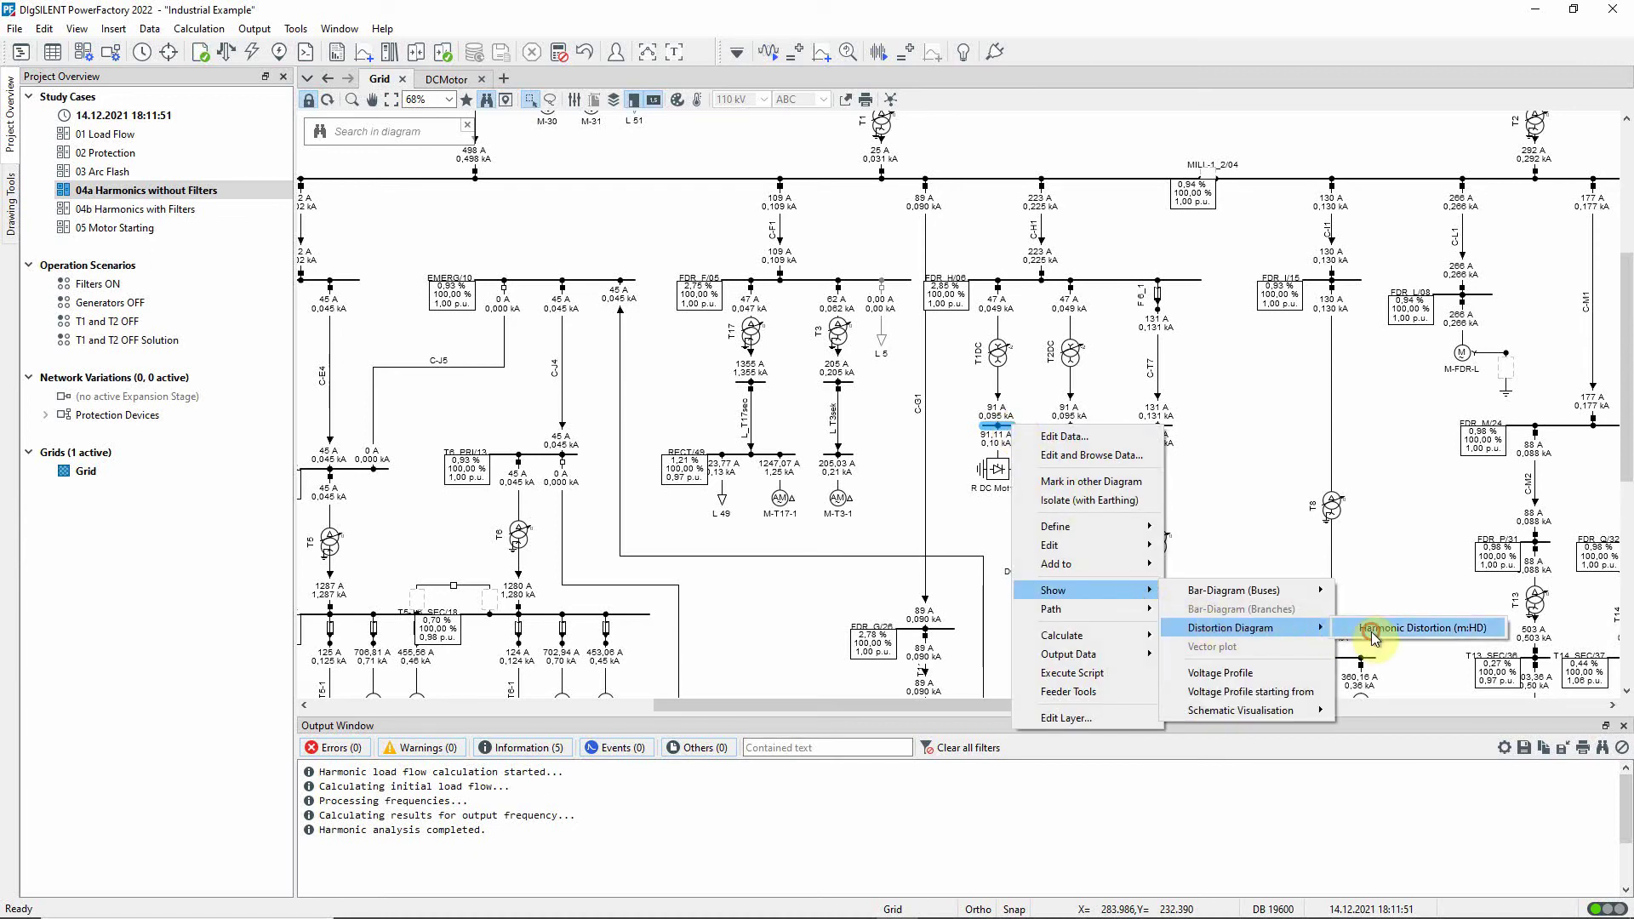
click(1370, 631)
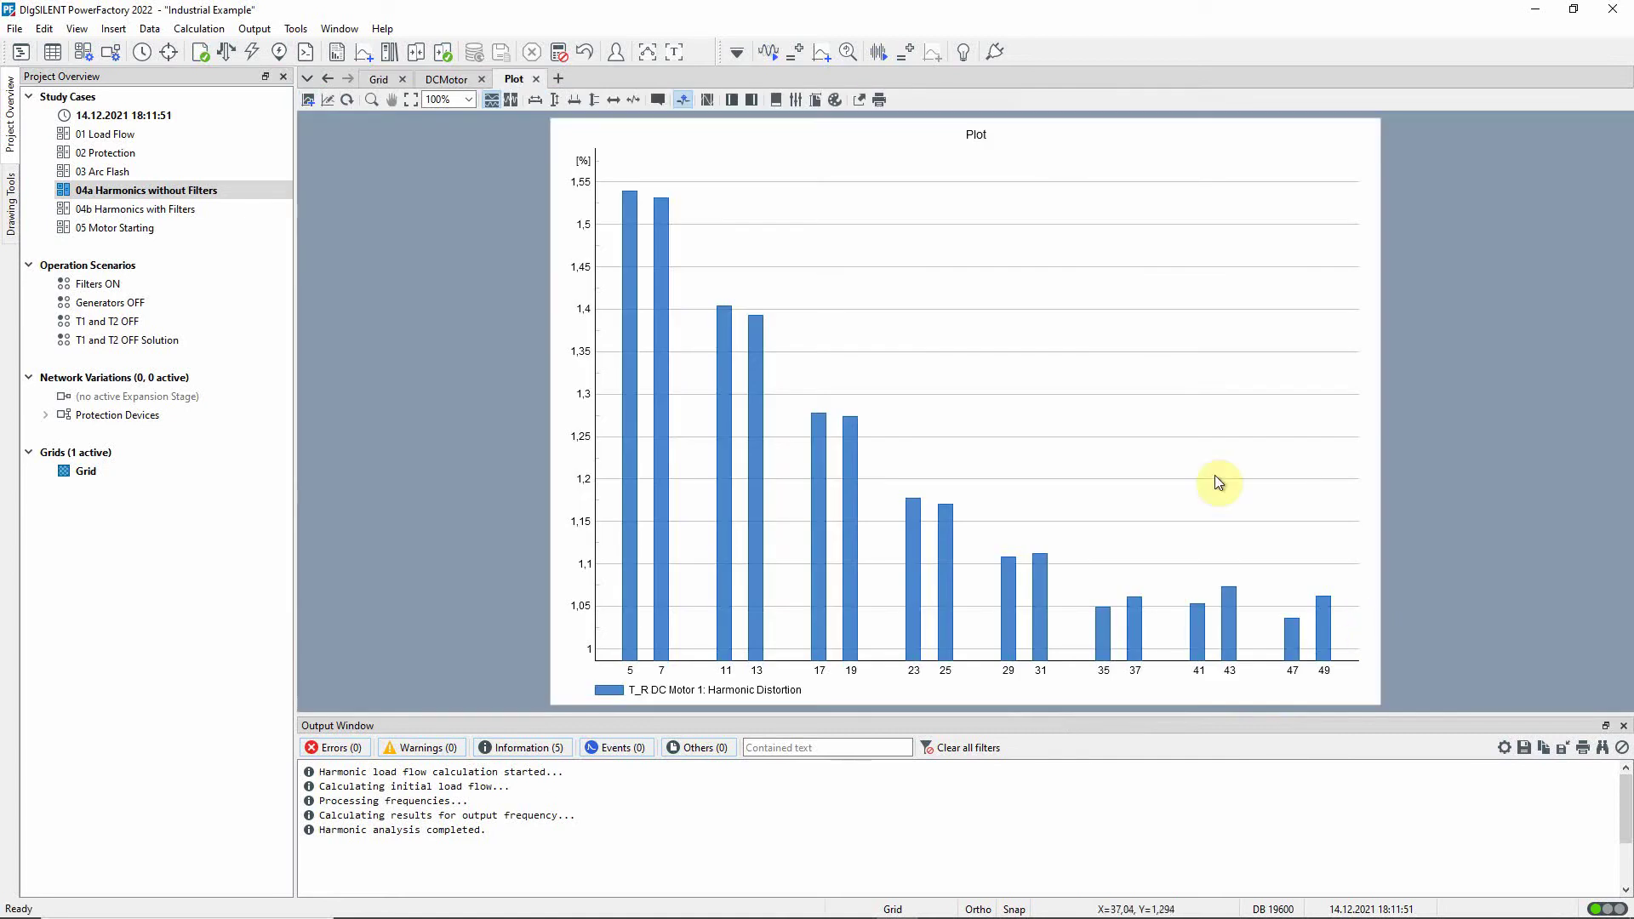
right_click(972, 194)
click(994, 206)
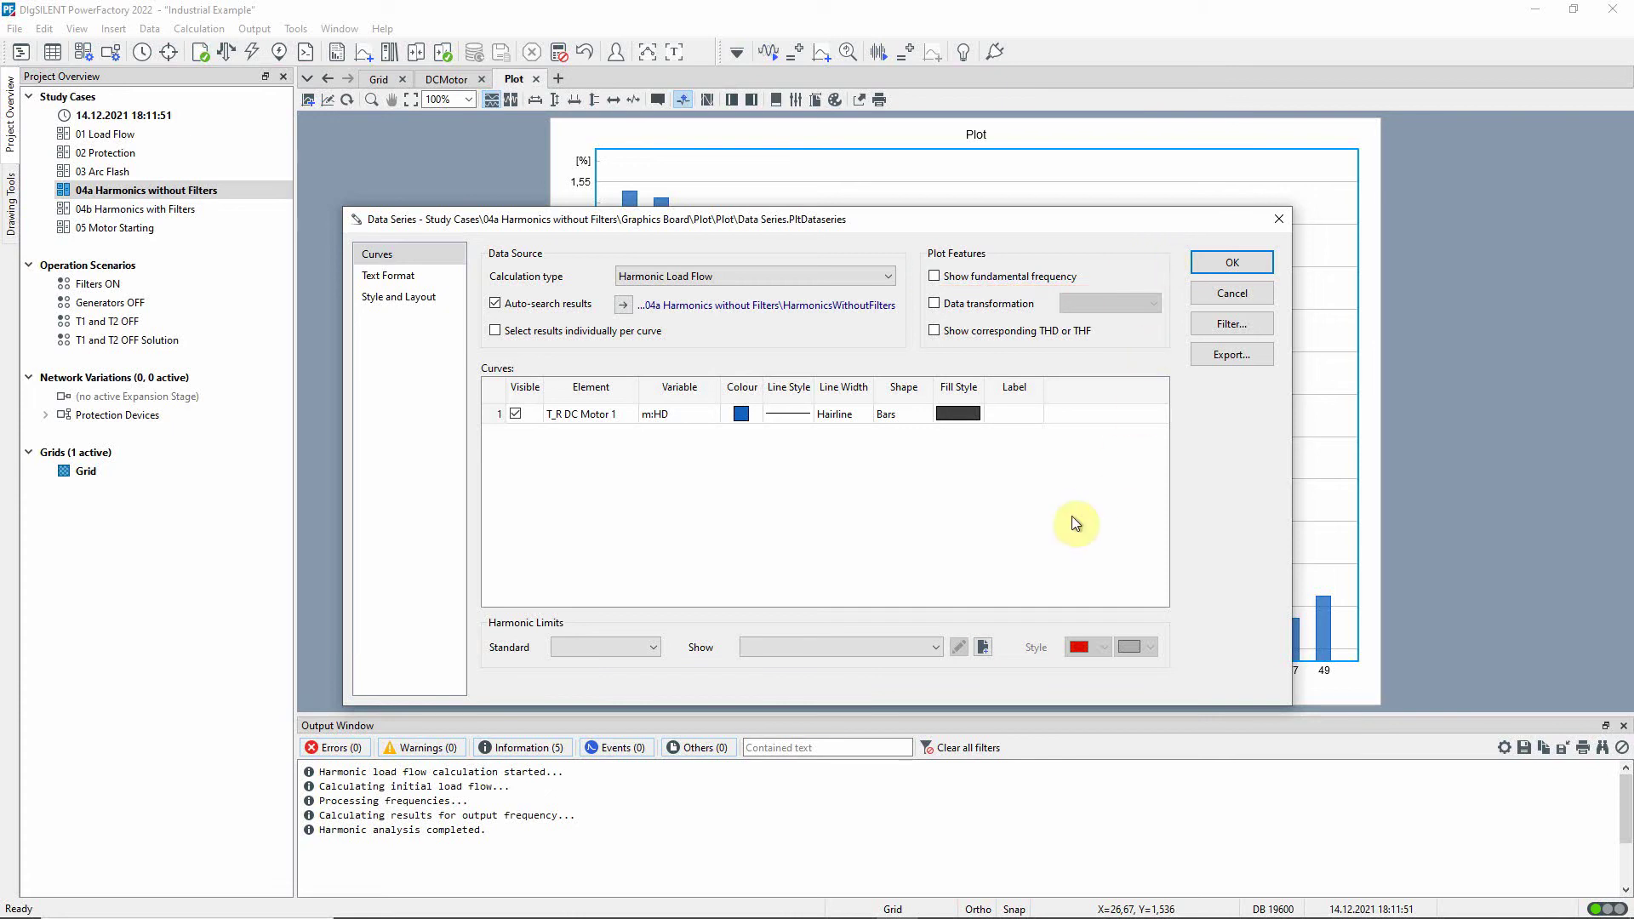
- Add green crosshatched IEC 61000-3-6 Table 2 limits, rescale the y-axis, and return to the Grid
click(936, 653)
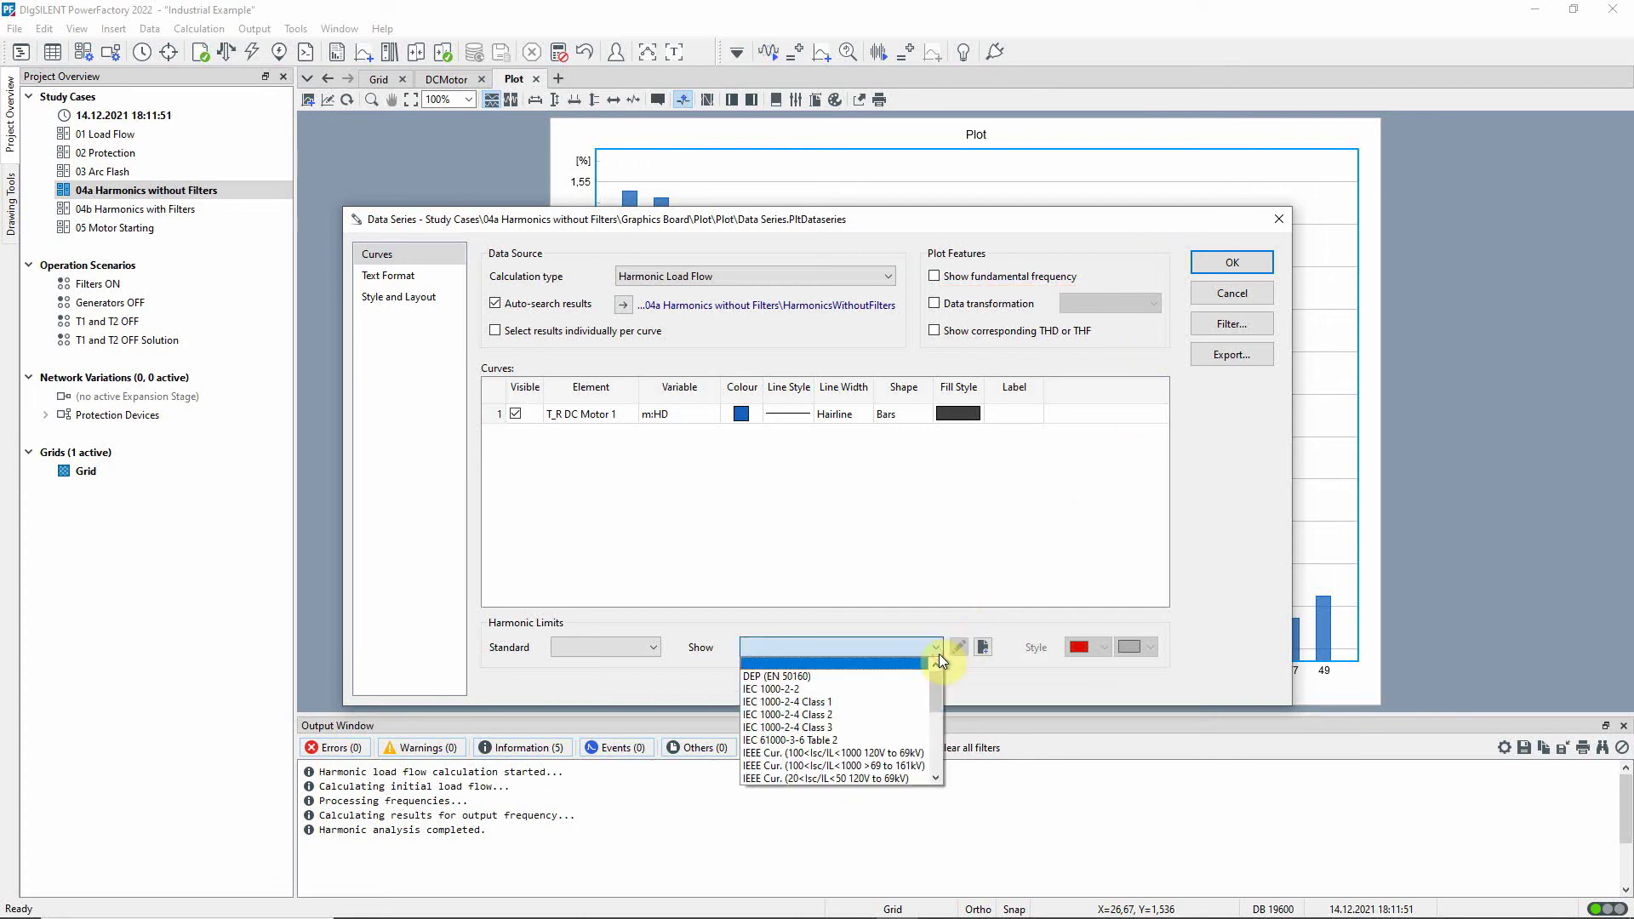
click(894, 740)
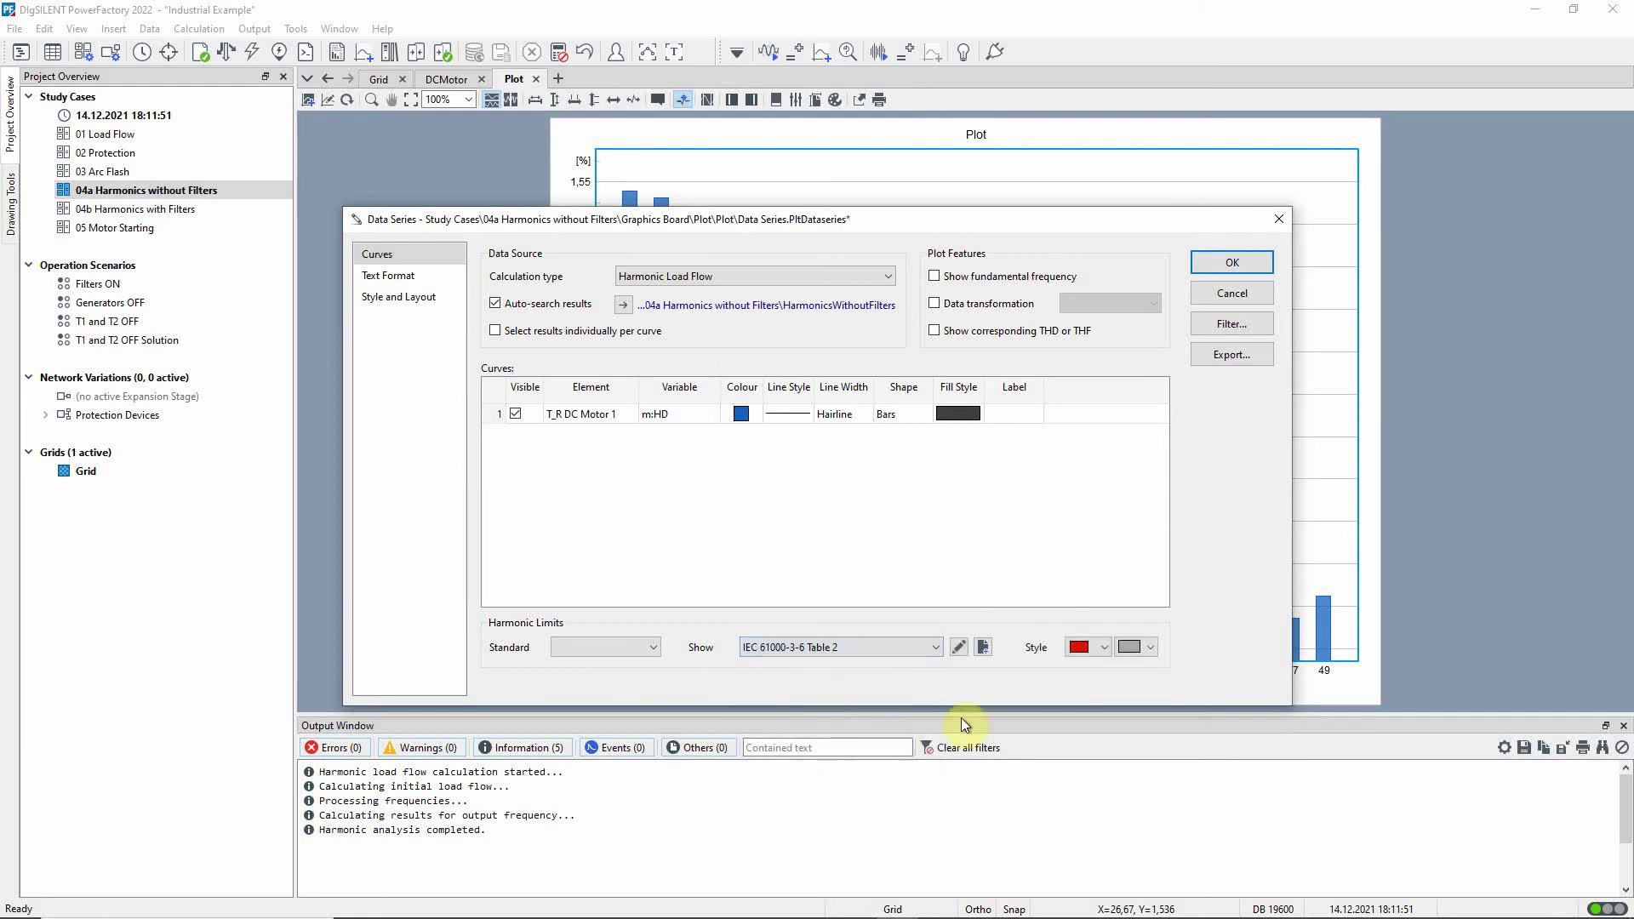
click(1104, 649)
click(1121, 669)
click(1148, 648)
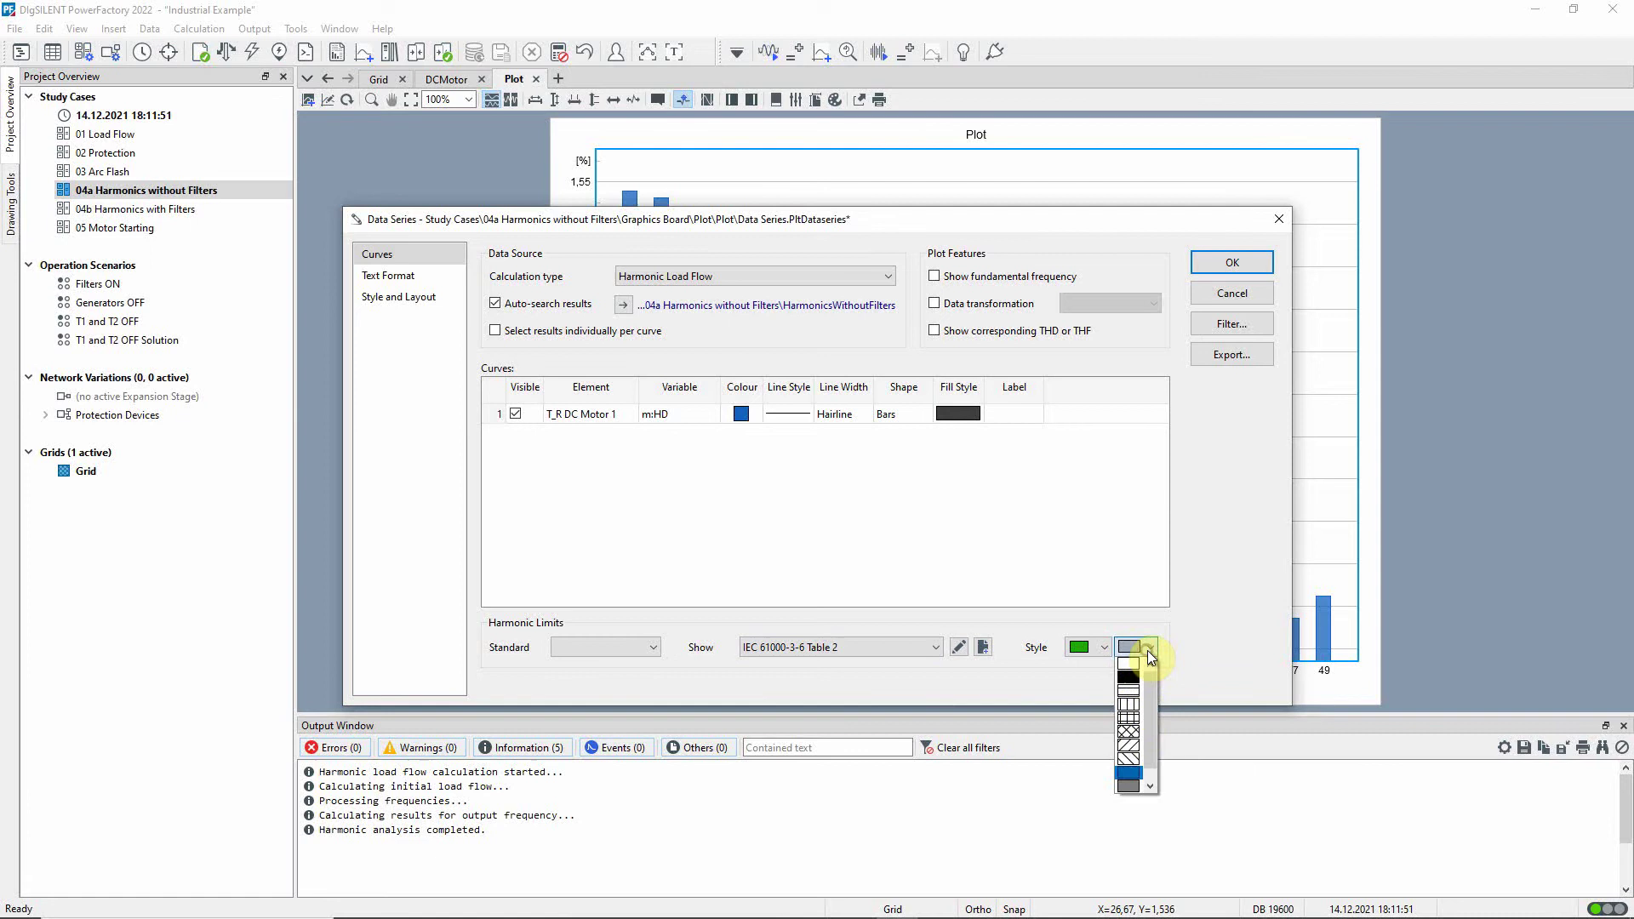
click(1128, 730)
click(1253, 263)
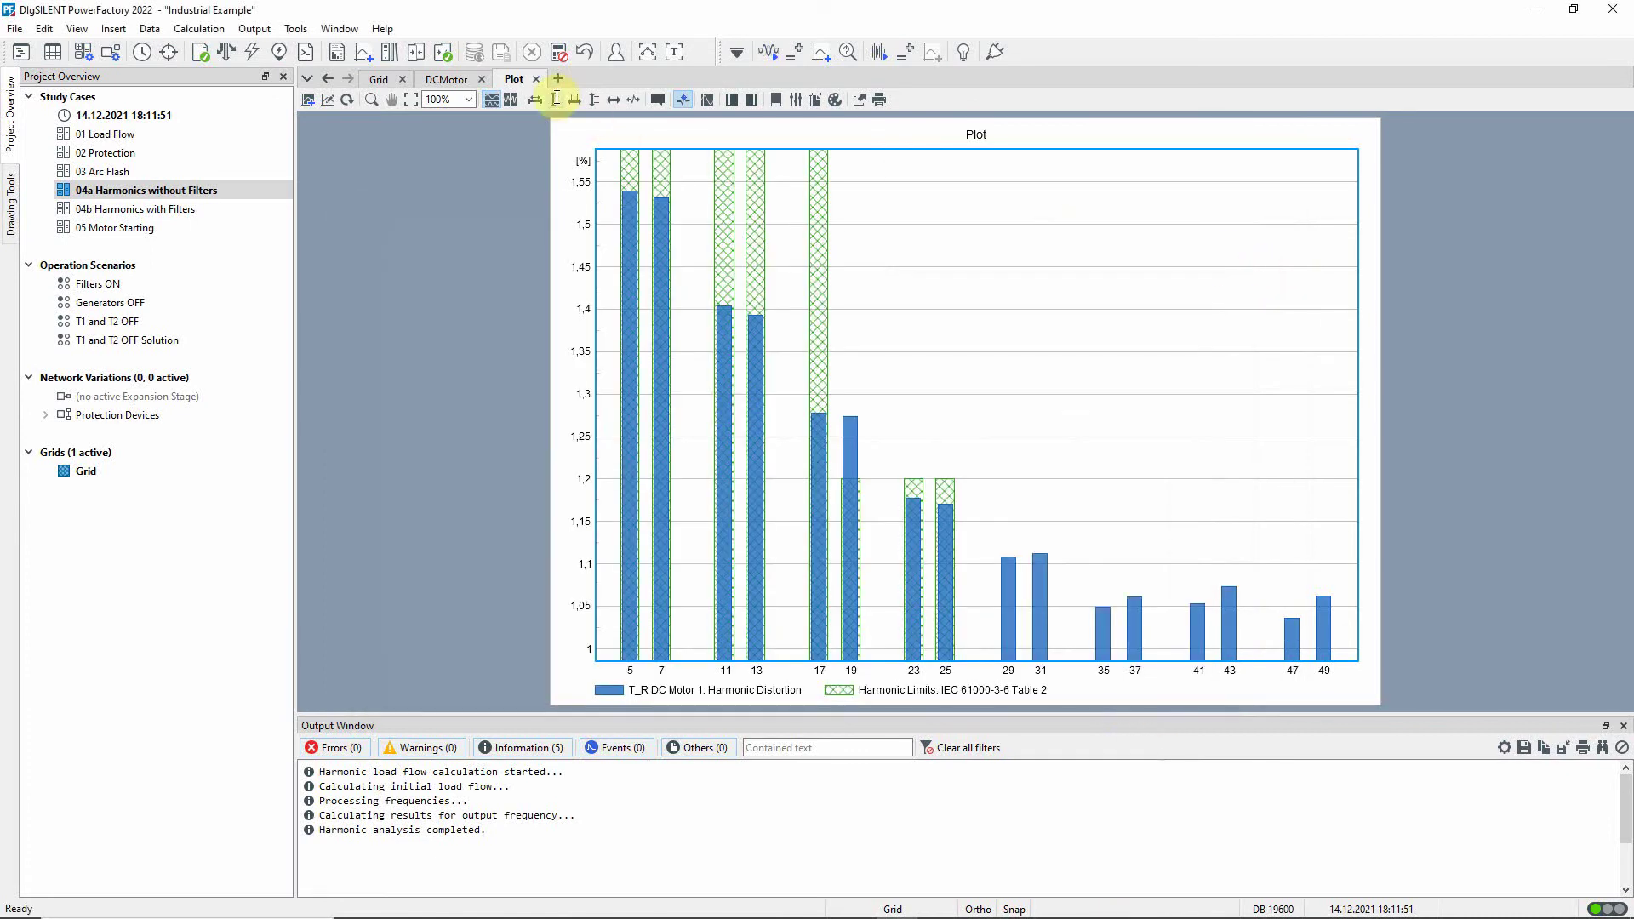
click(555, 98)
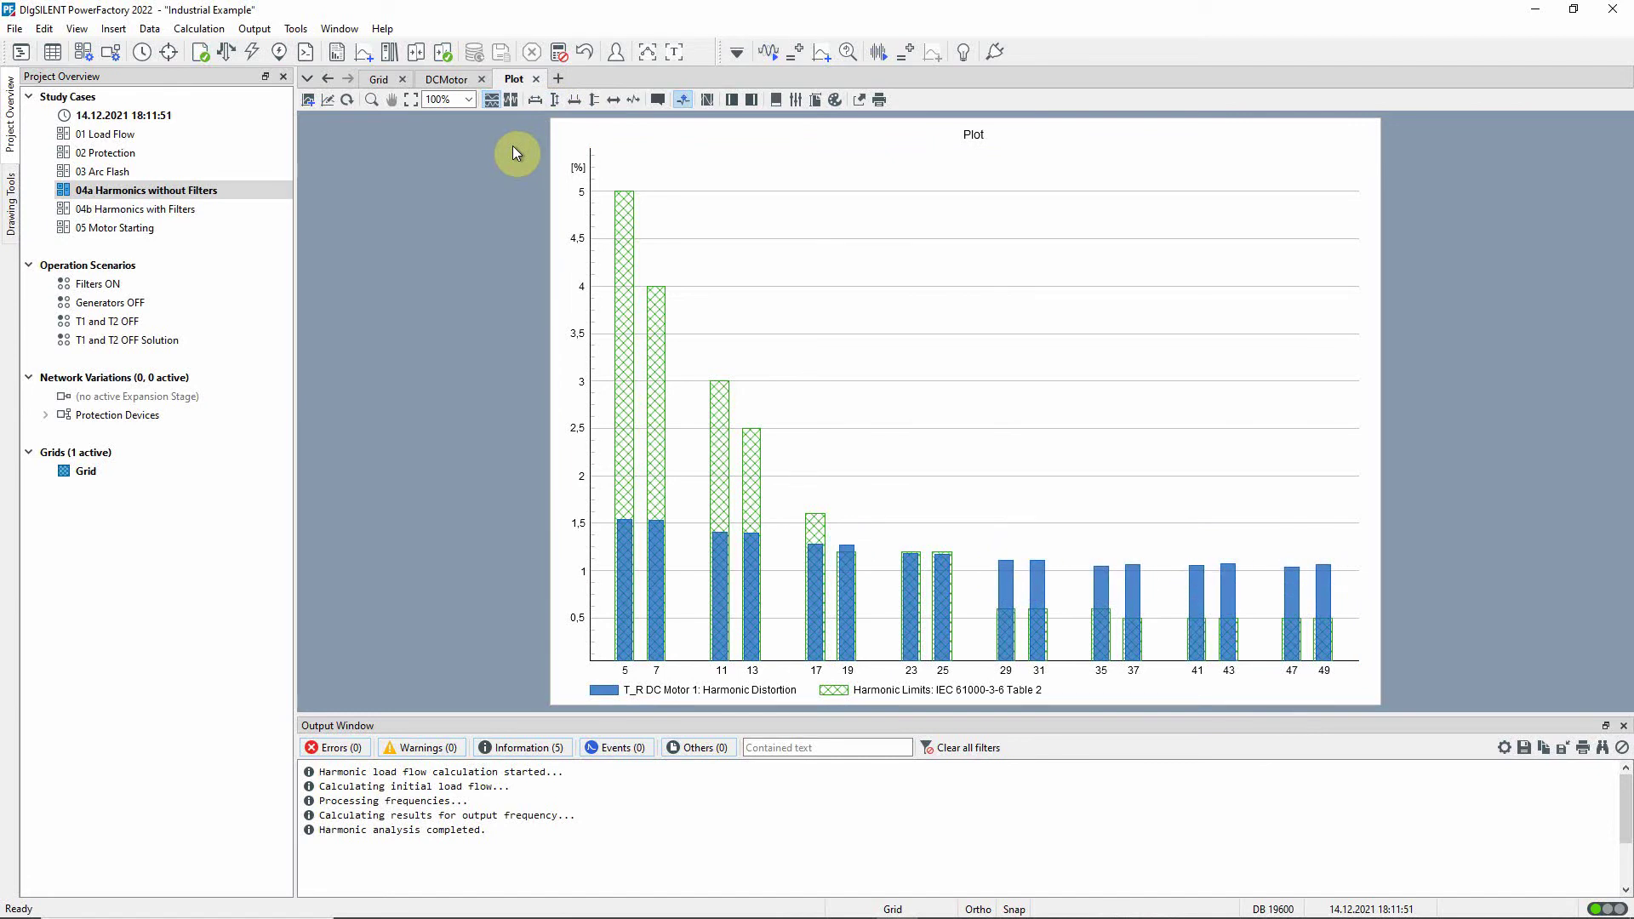
click(384, 82)
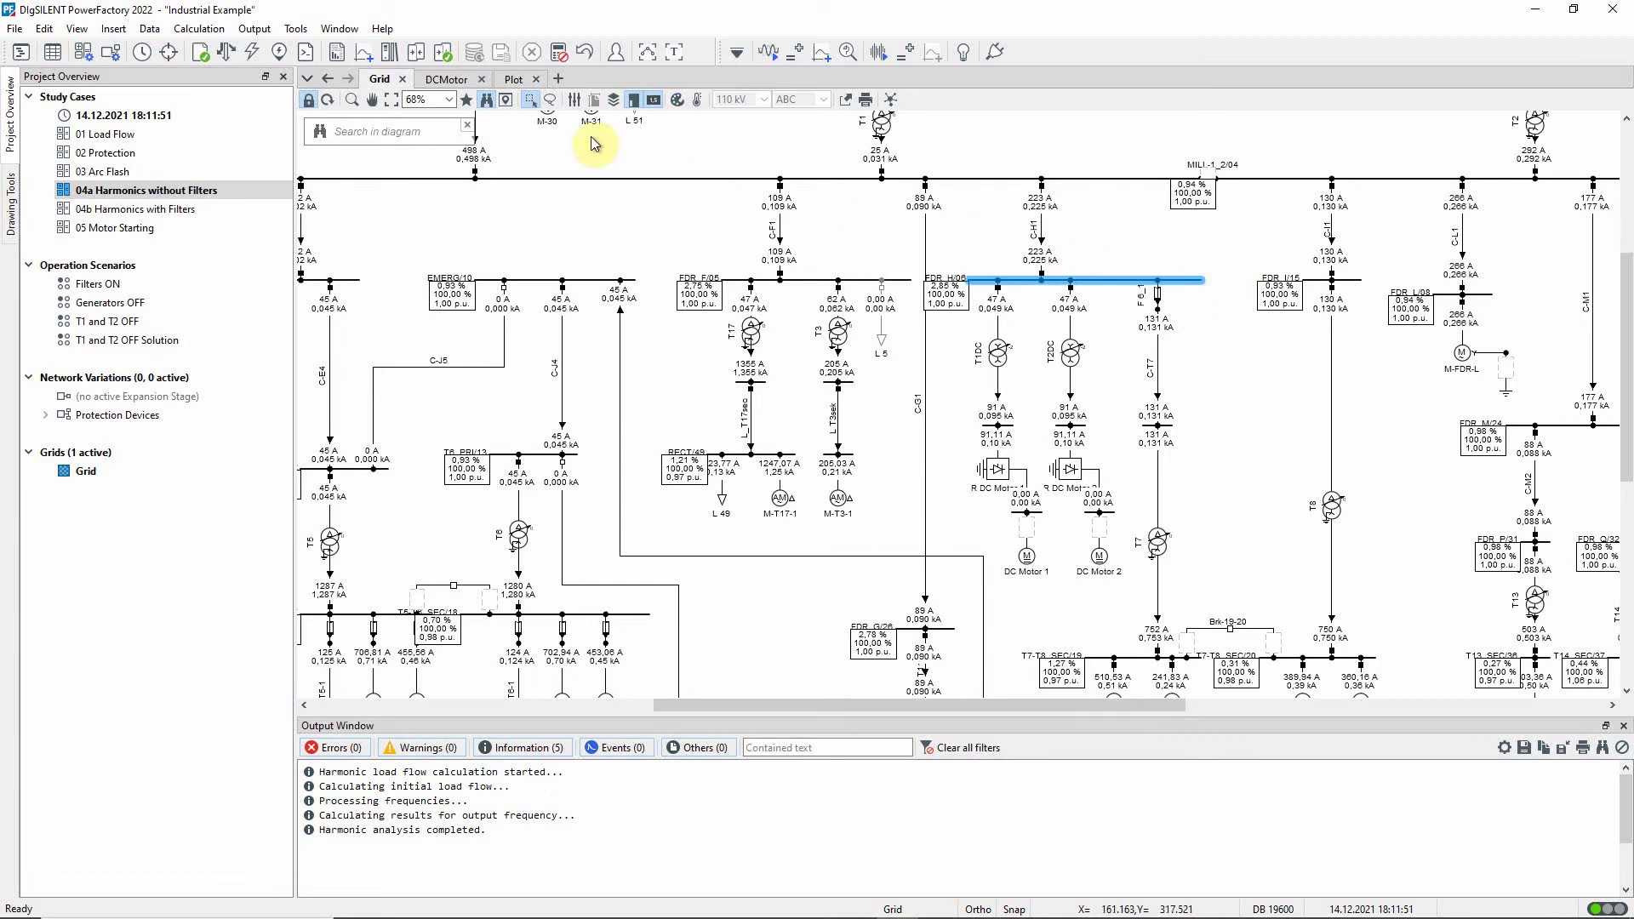
- Duplicate the T_R DC Motor 1 curve row in the distortion plot's shown data
click(519, 79)
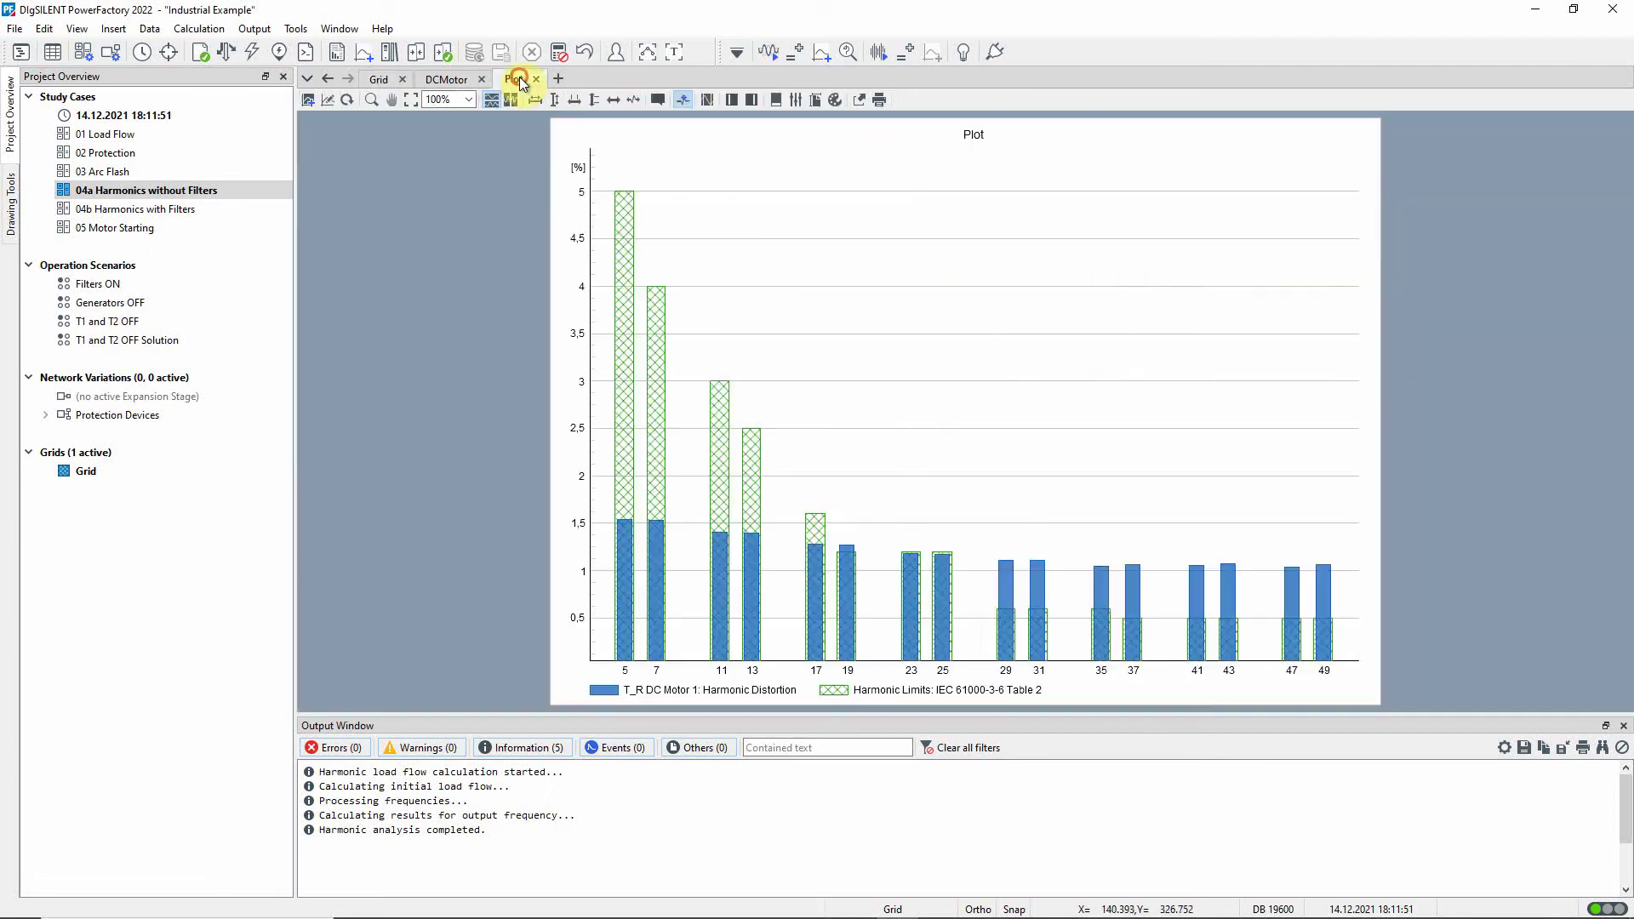
right_click(844, 223)
click(865, 235)
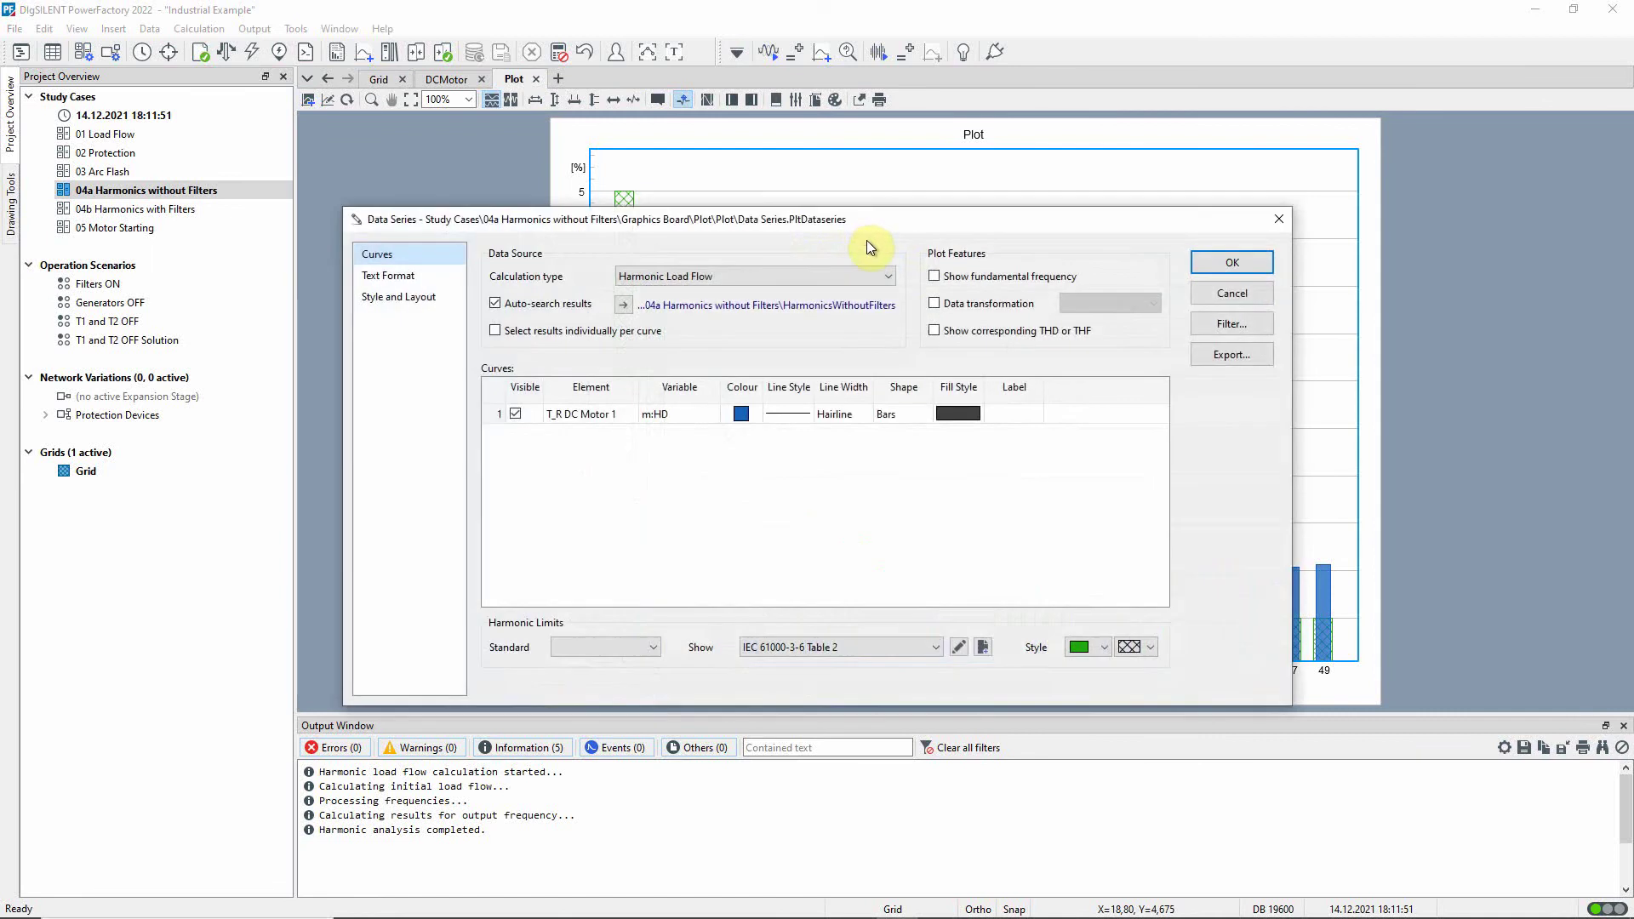
click(496, 415)
key(ctrl+c)
key(ctrl+v)
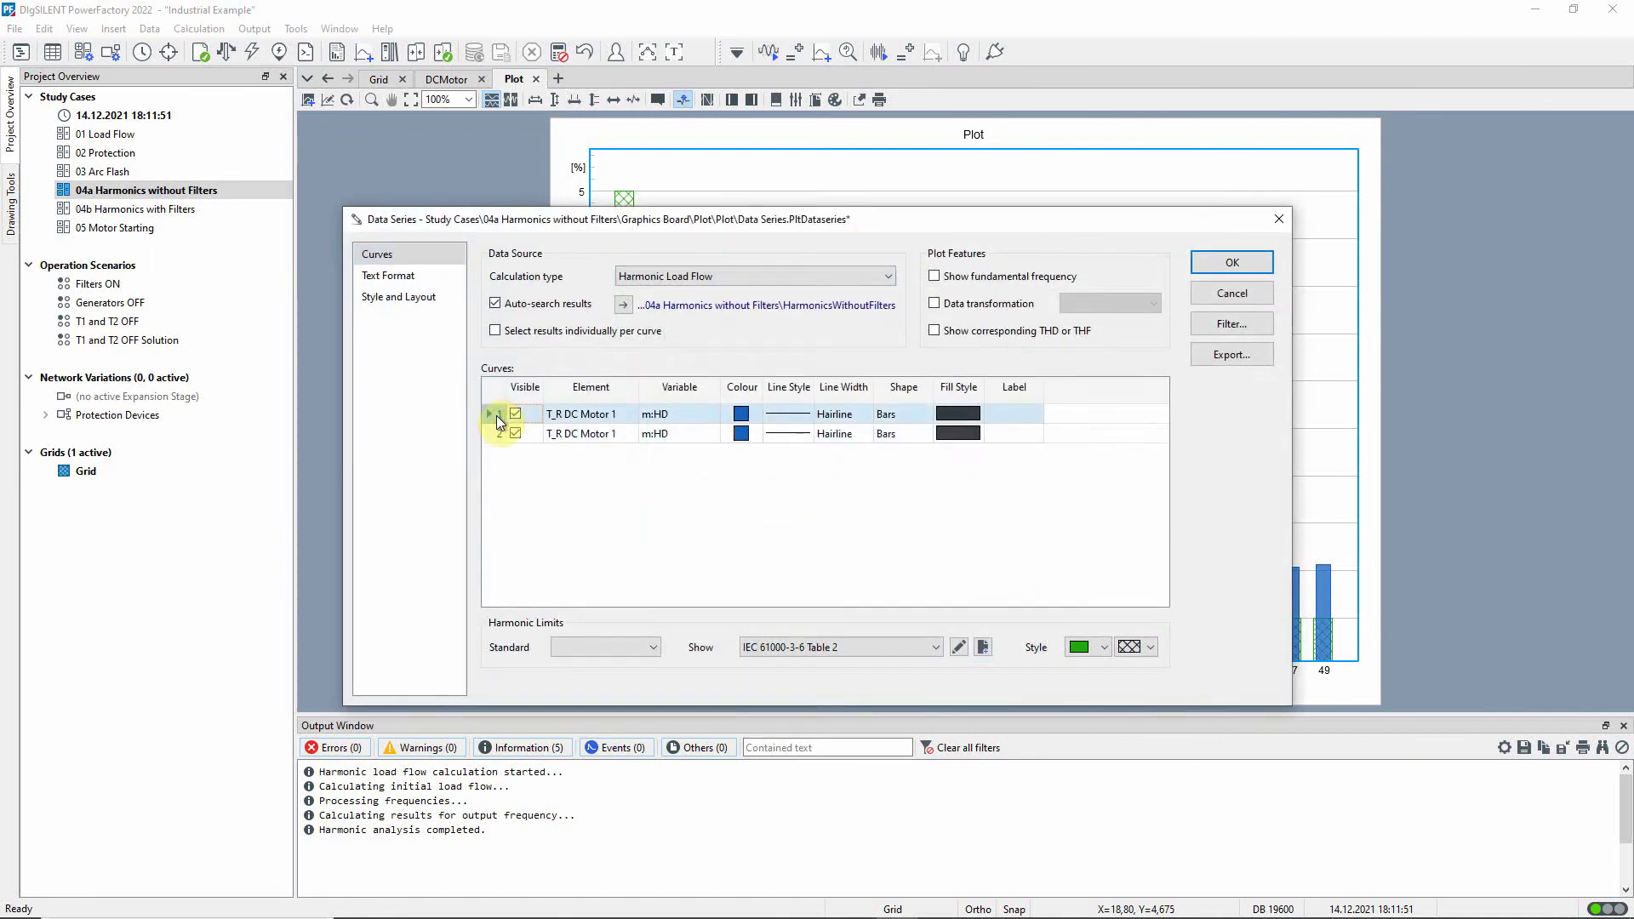
- Set the second curve's element to busbar 06, colour it red, and apply
double_click(617, 434)
click(1047, 453)
drag(1048, 453, 1050, 412)
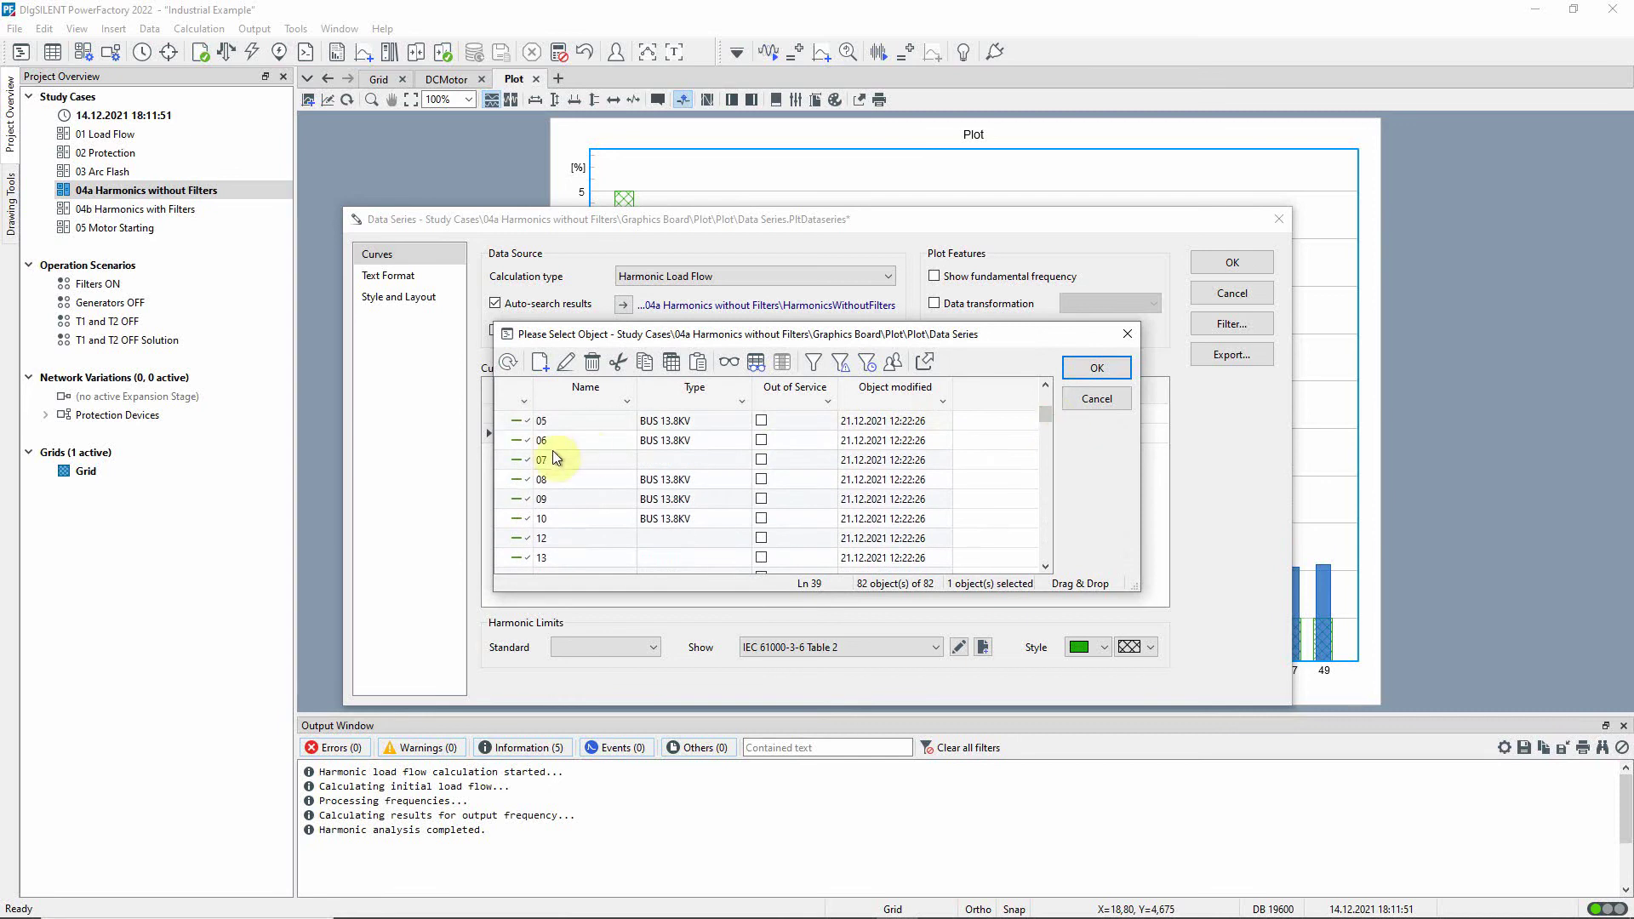
click(541, 441)
click(1090, 367)
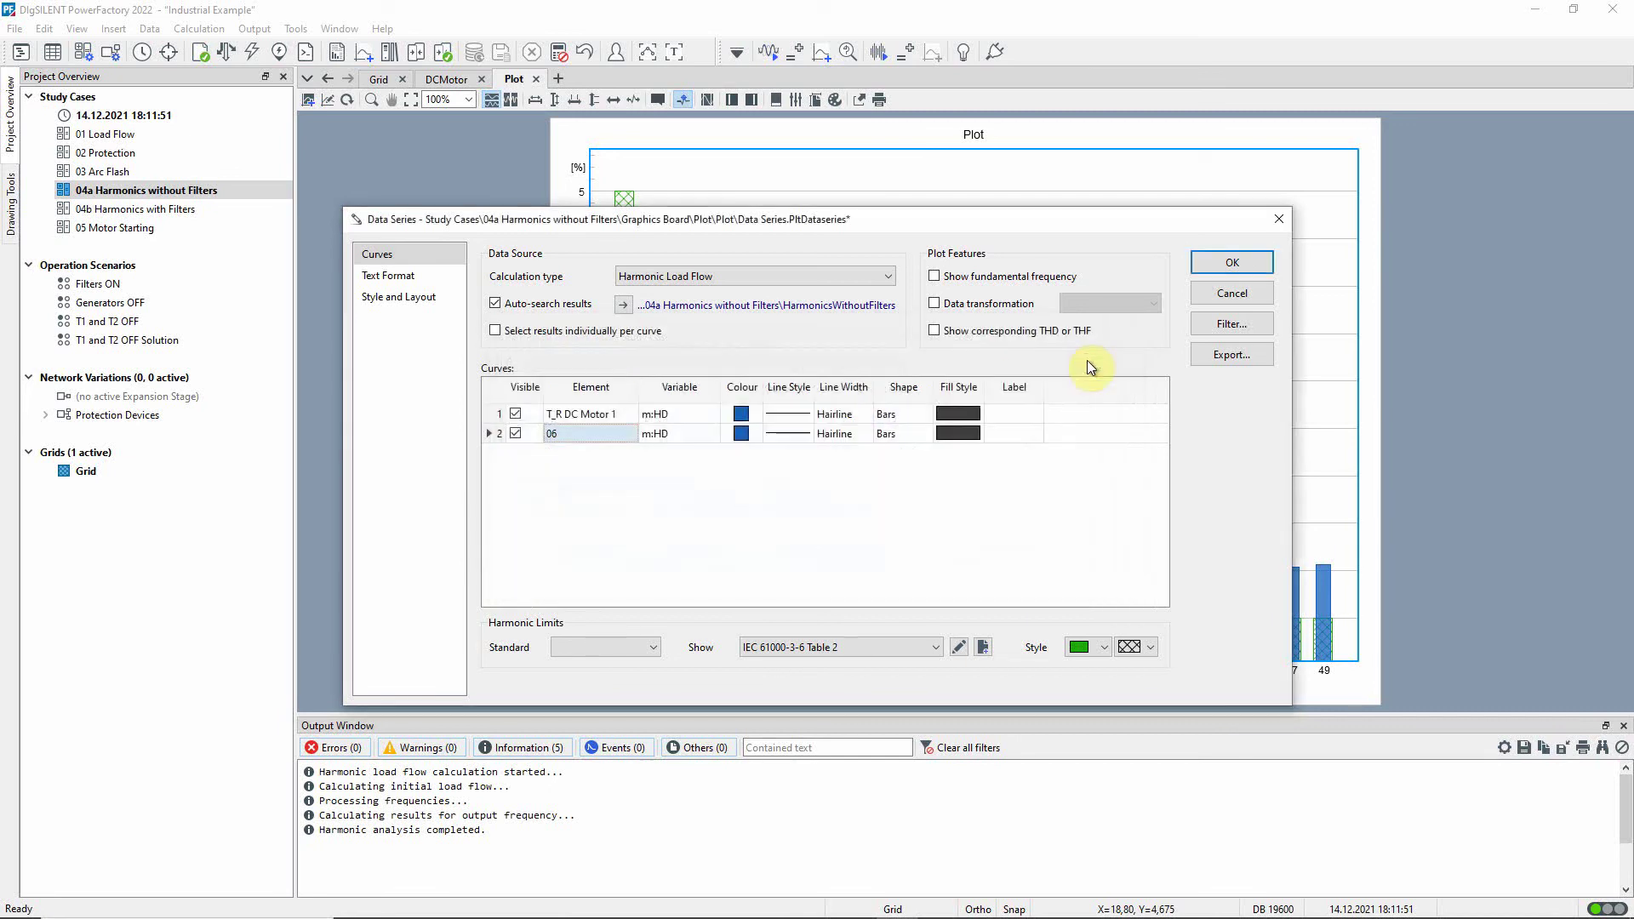
click(740, 434)
click(756, 454)
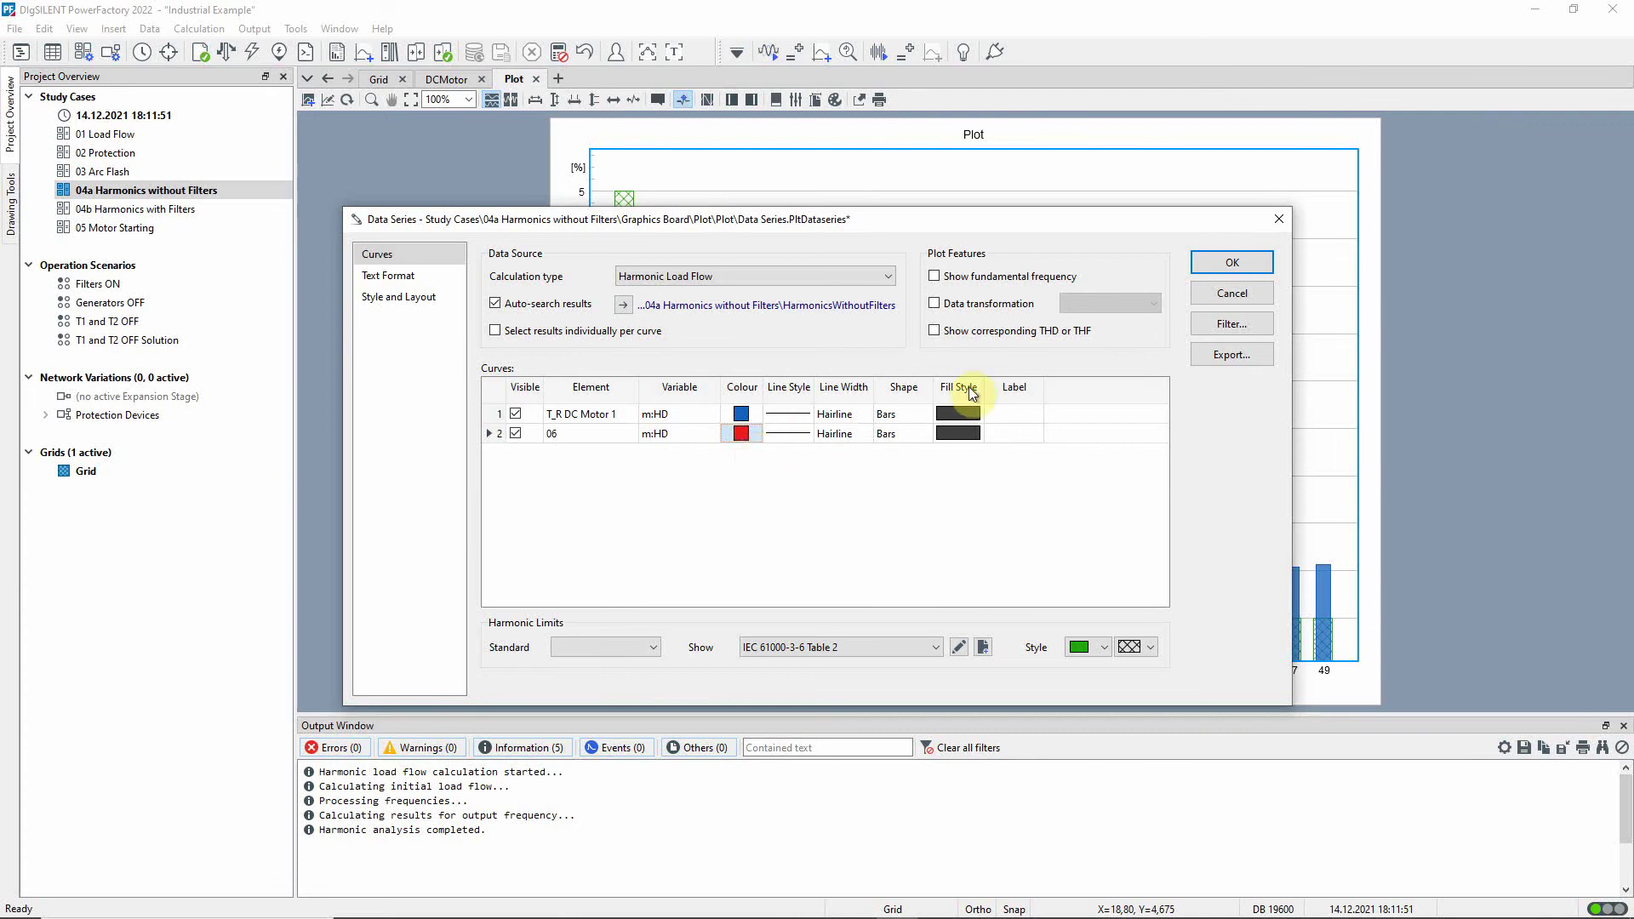
click(1231, 262)
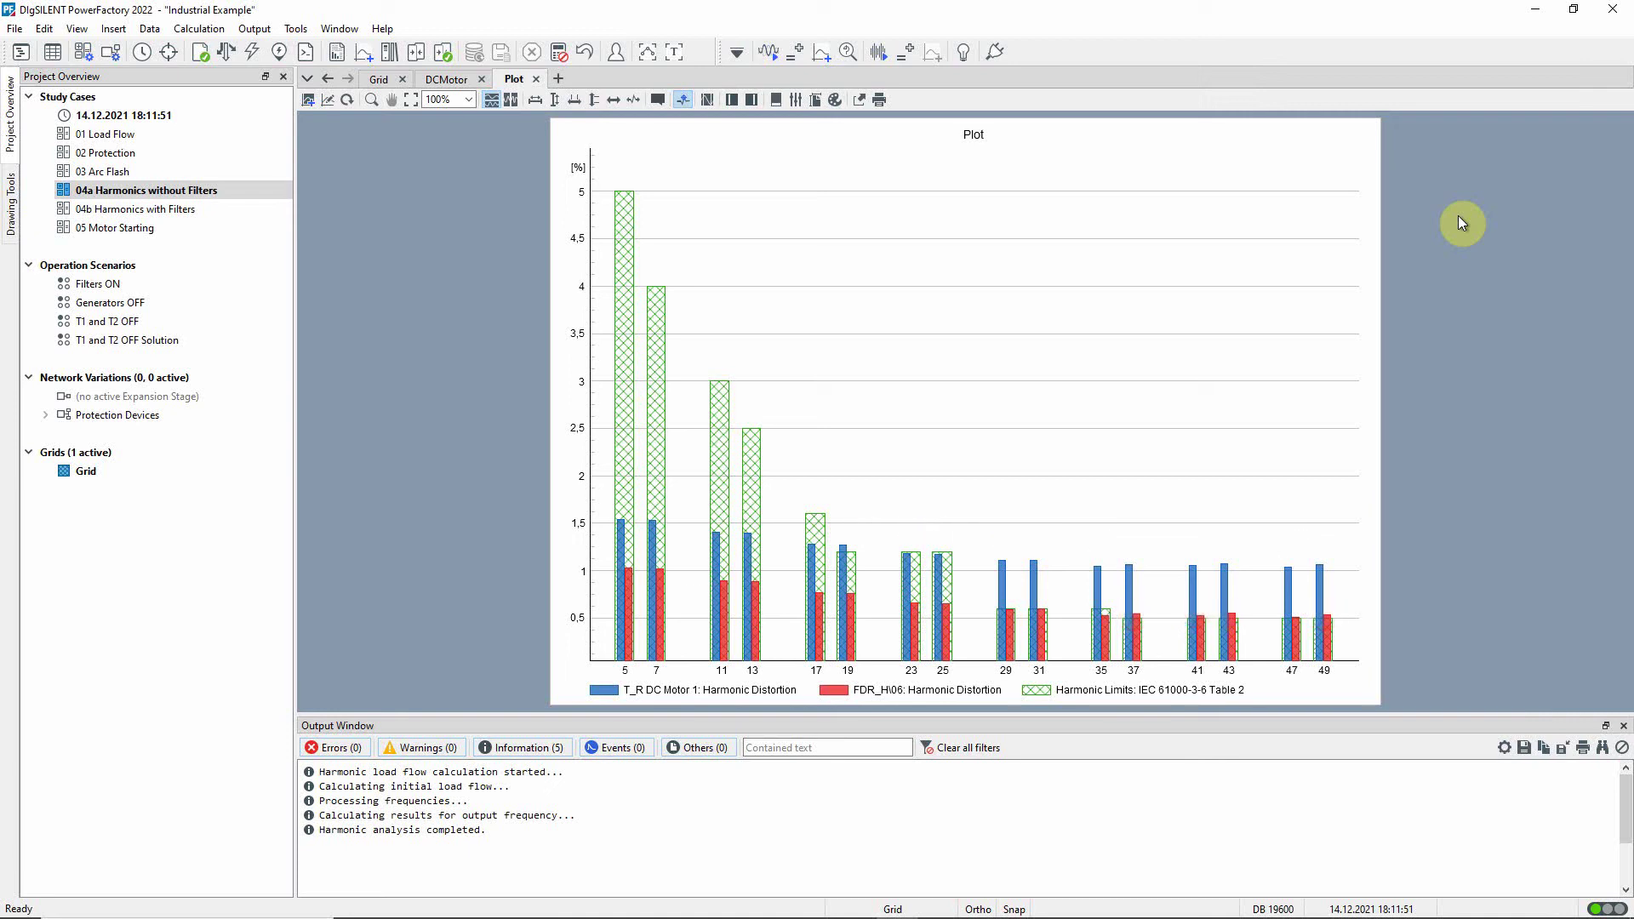
- Zoom into the lower diagram section and bring up the bottom busbar's actions
click(382, 79)
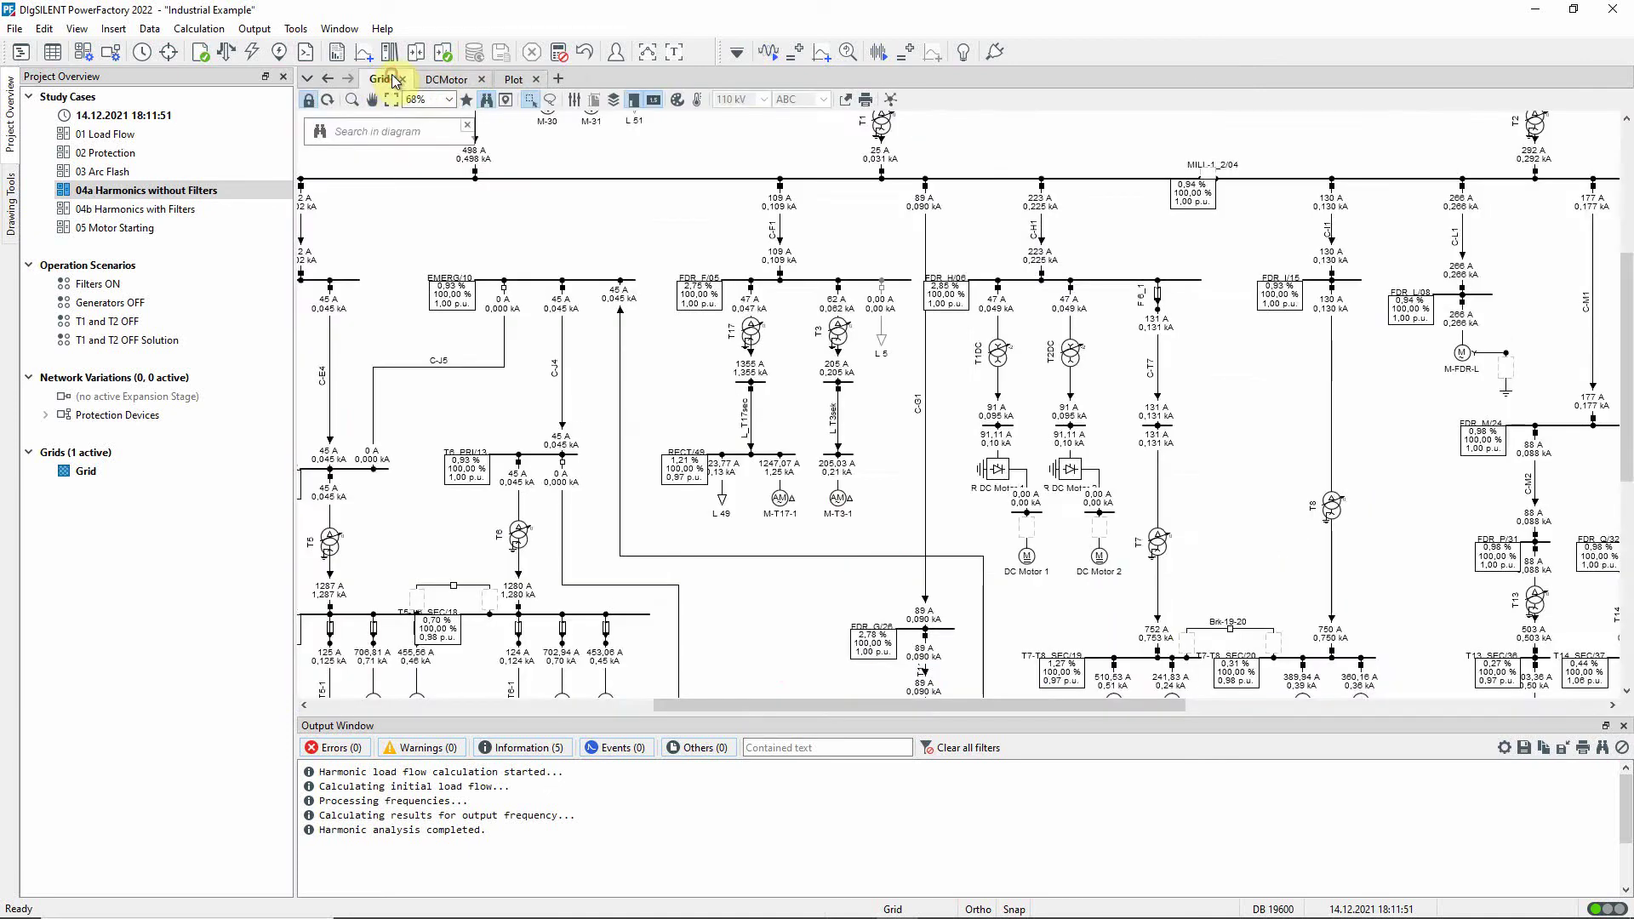
click(392, 100)
click(352, 99)
drag(681, 355, 1182, 702)
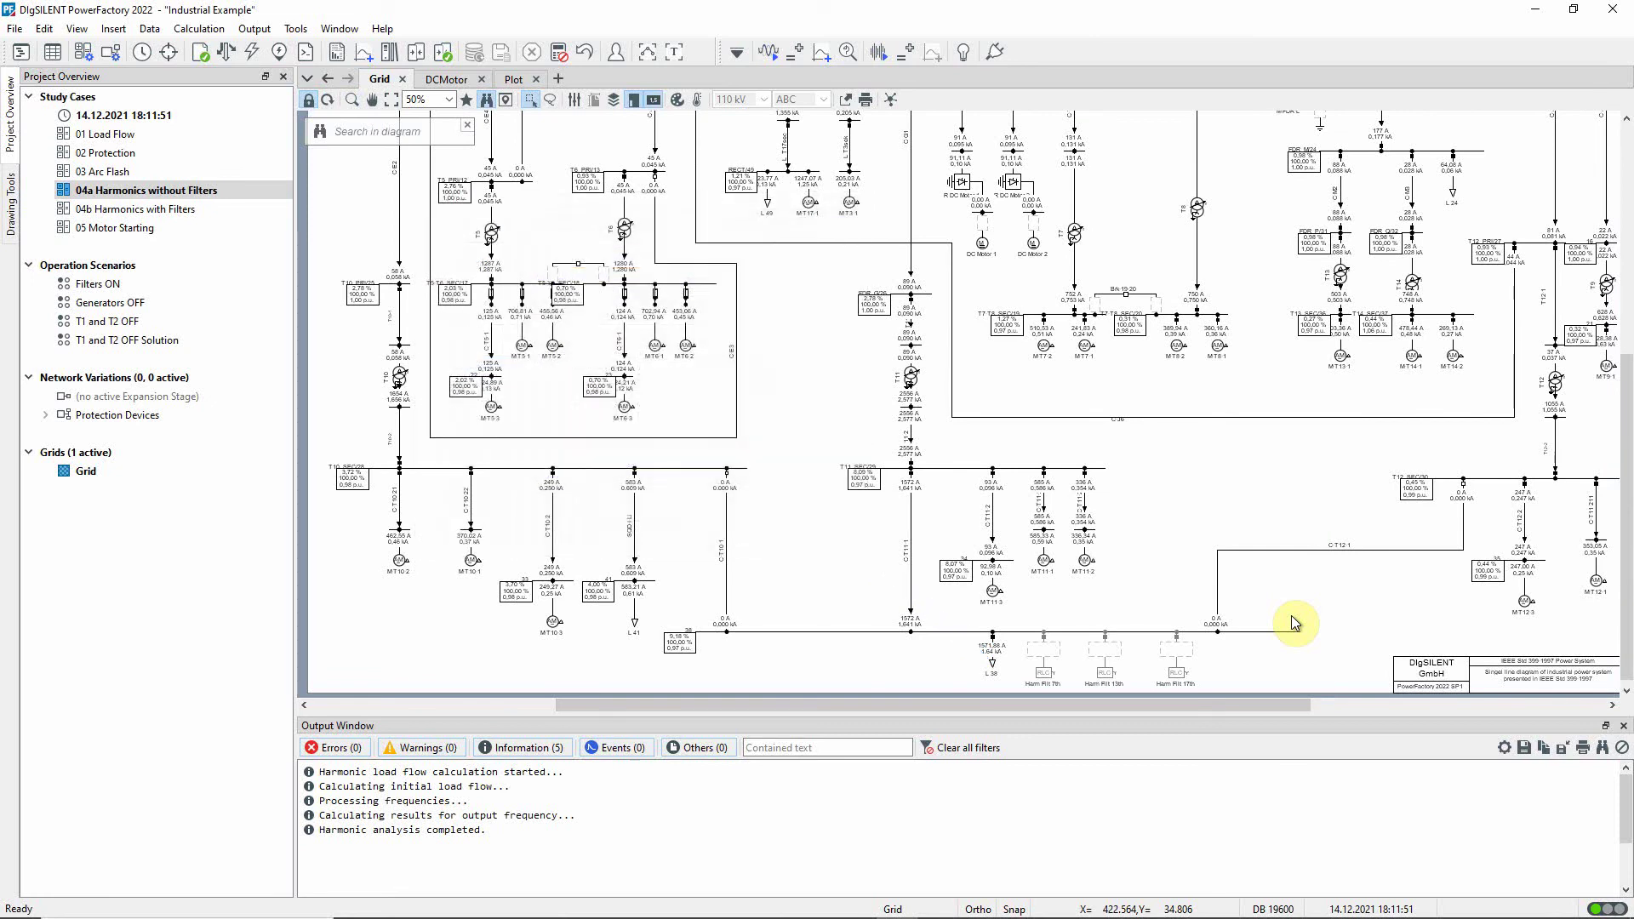
click(1273, 636)
right_click(1274, 634)
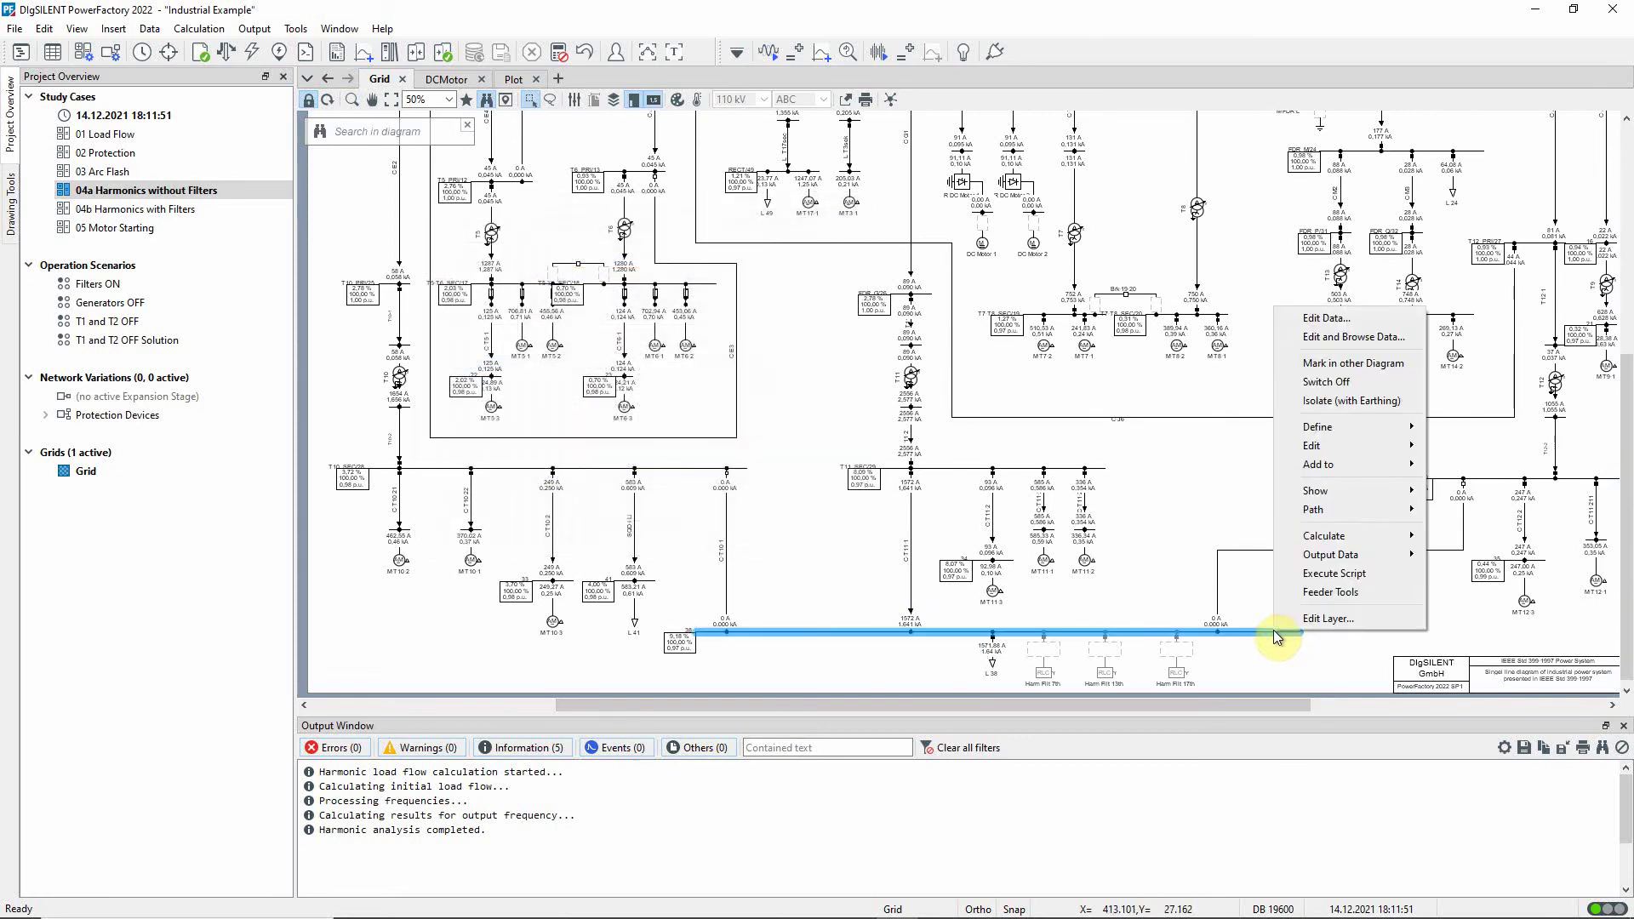
- Create a Harmonic Distortion (m:HD) plot for busbar 38
mouse_move(1361, 494)
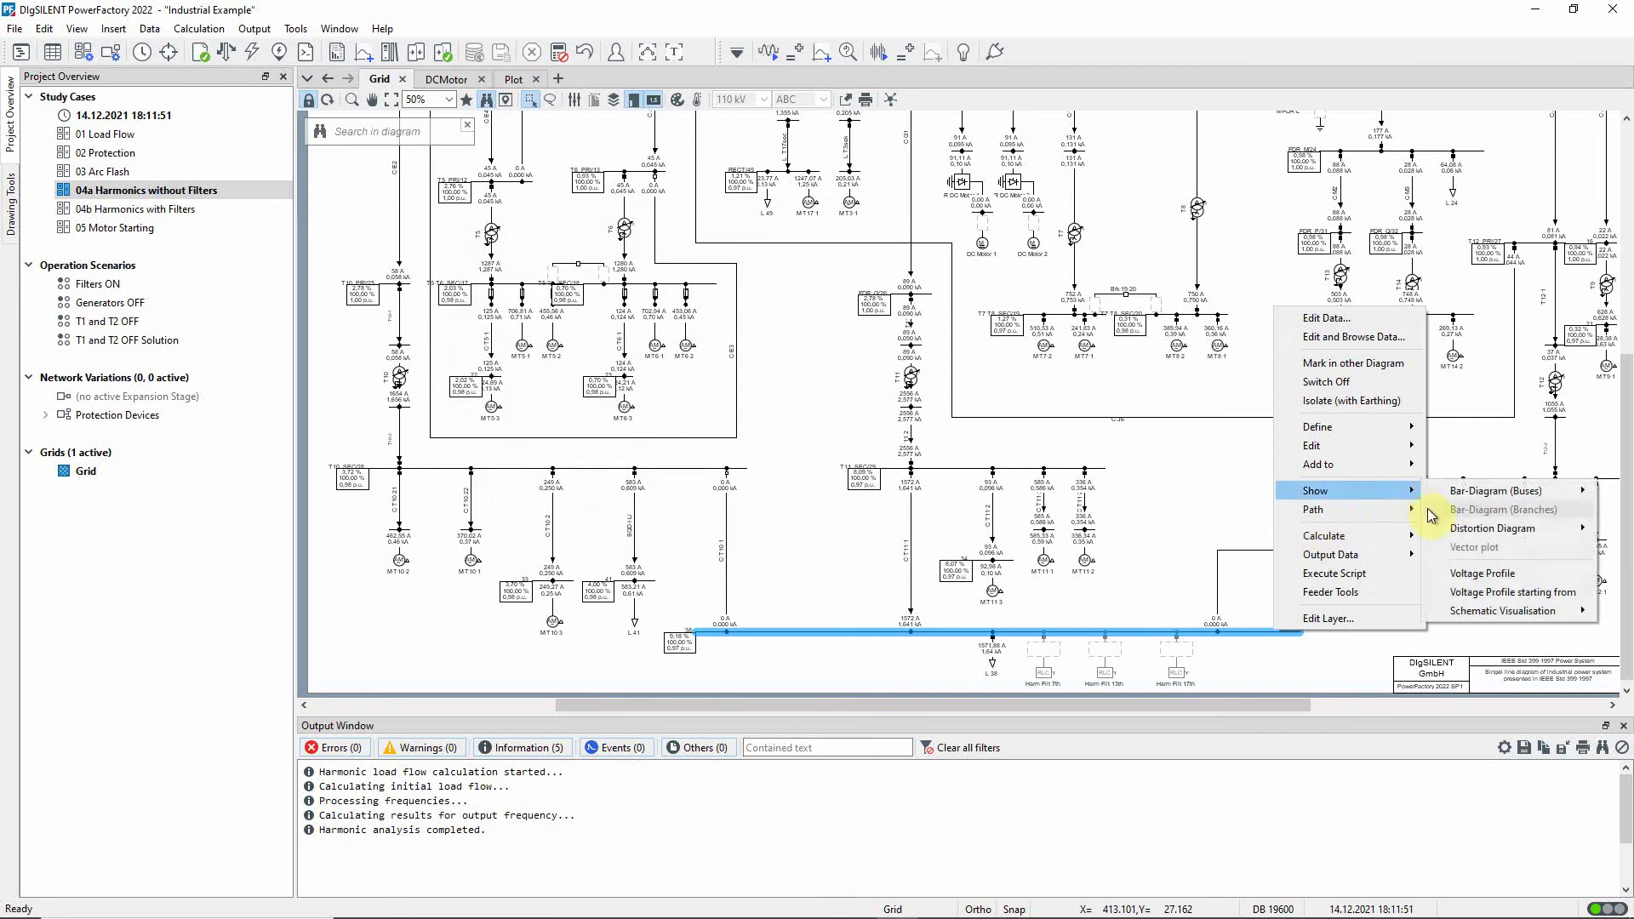
mouse_move(1442, 528)
click(1388, 566)
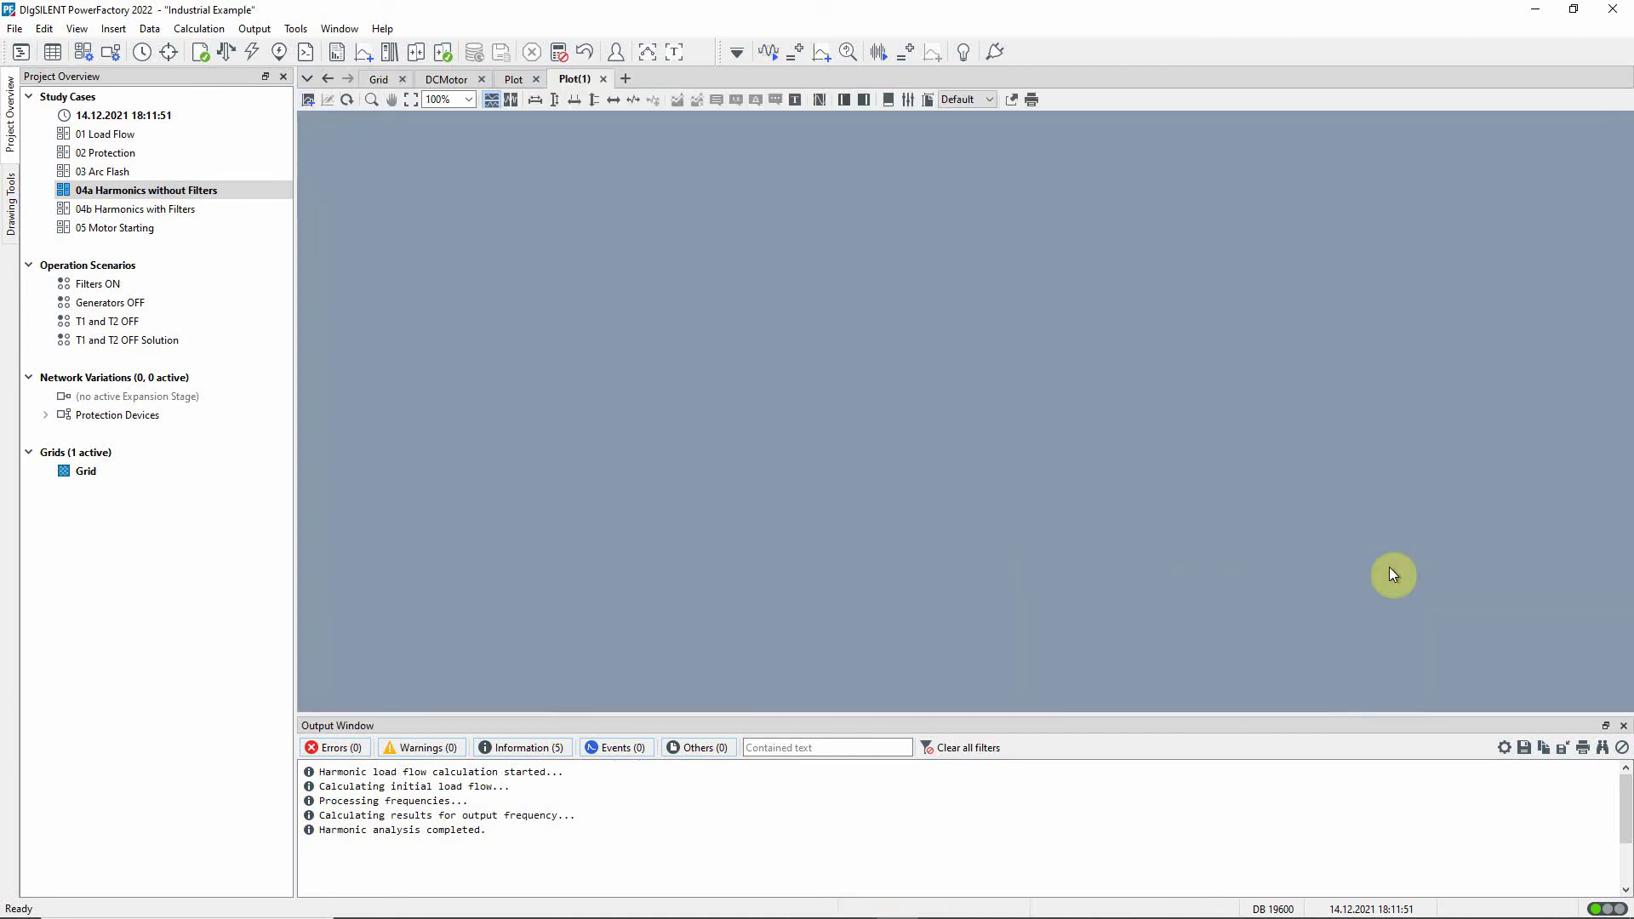
- Add green crosshatched IEC 61000-3-6 Table 2 limits, rescale the axis, and return to the Grid
double_click(964, 257)
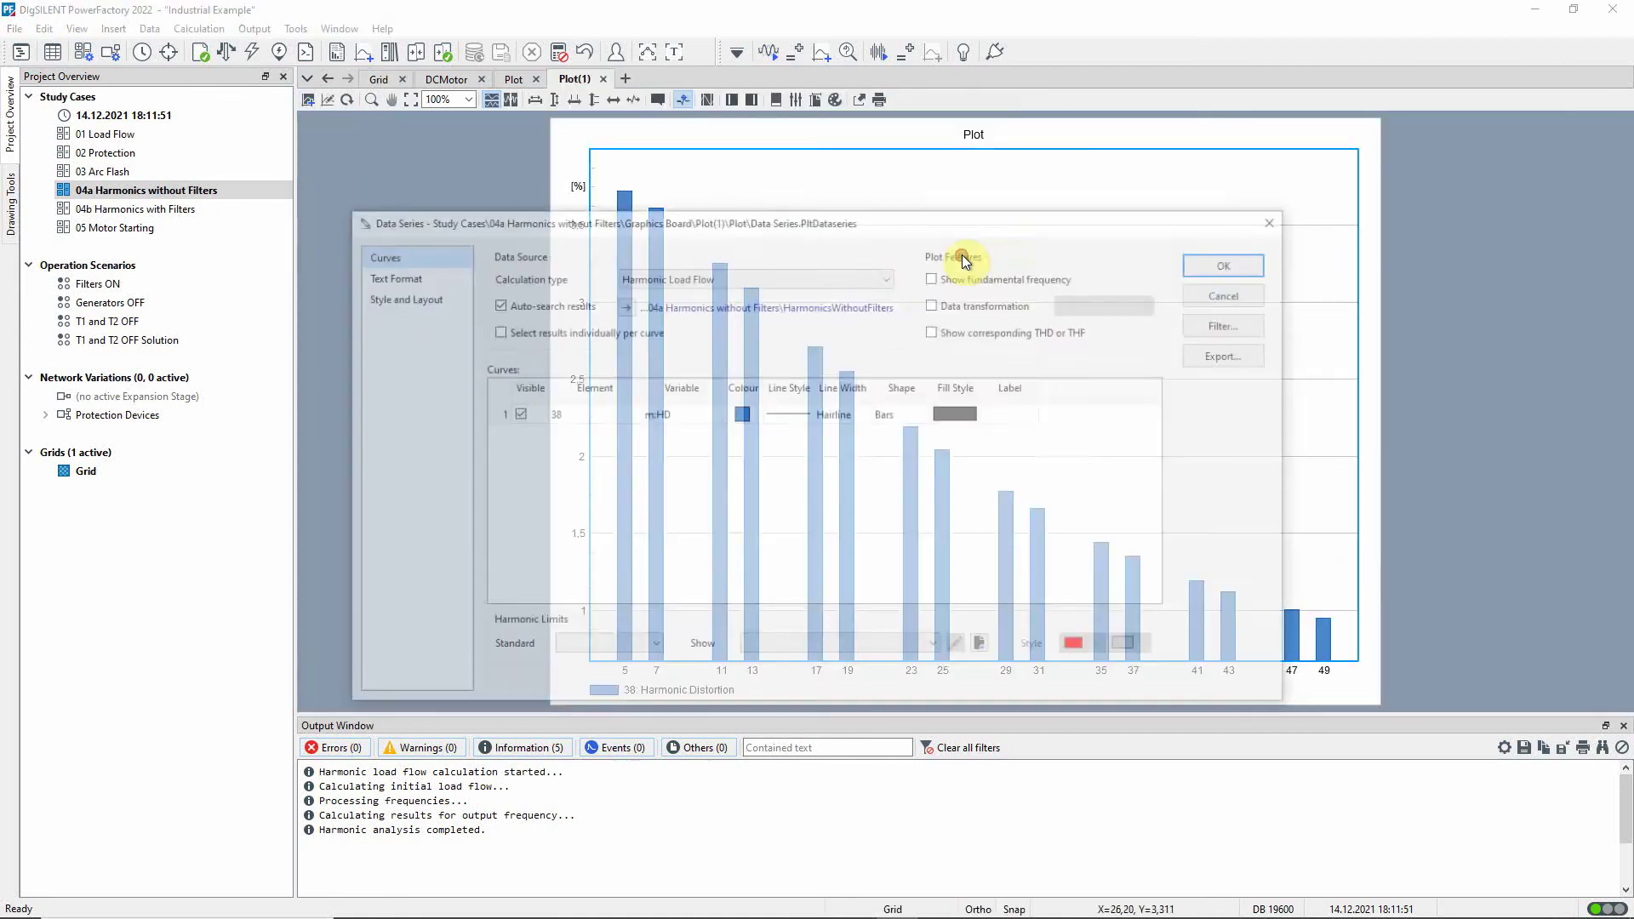
click(935, 647)
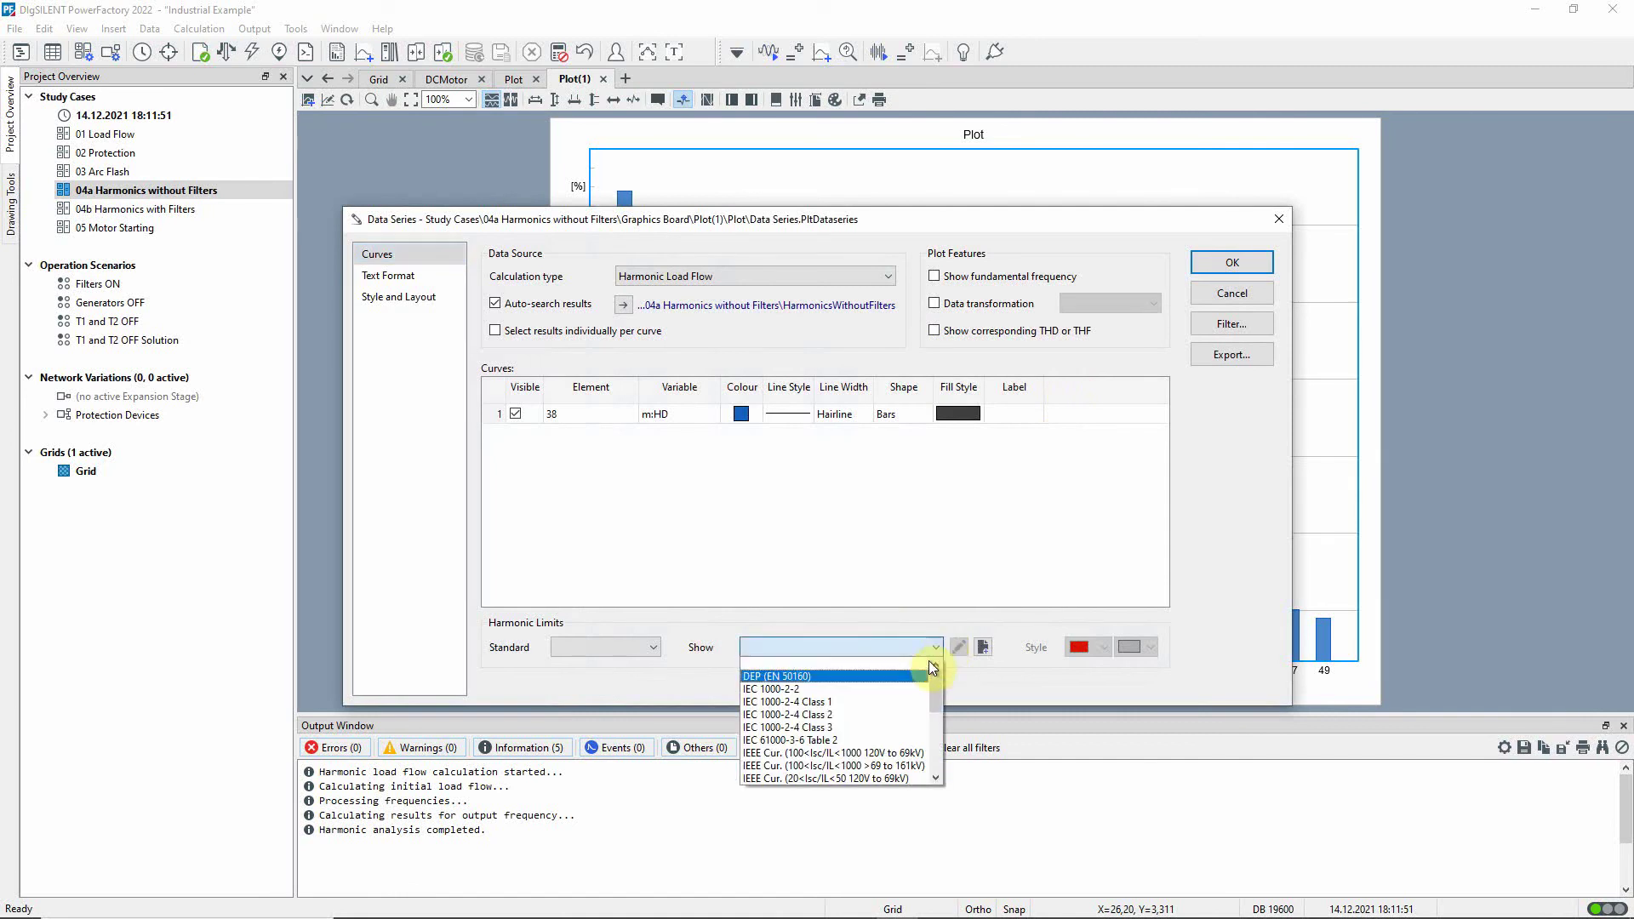
click(877, 740)
click(1107, 654)
click(1122, 671)
click(1143, 649)
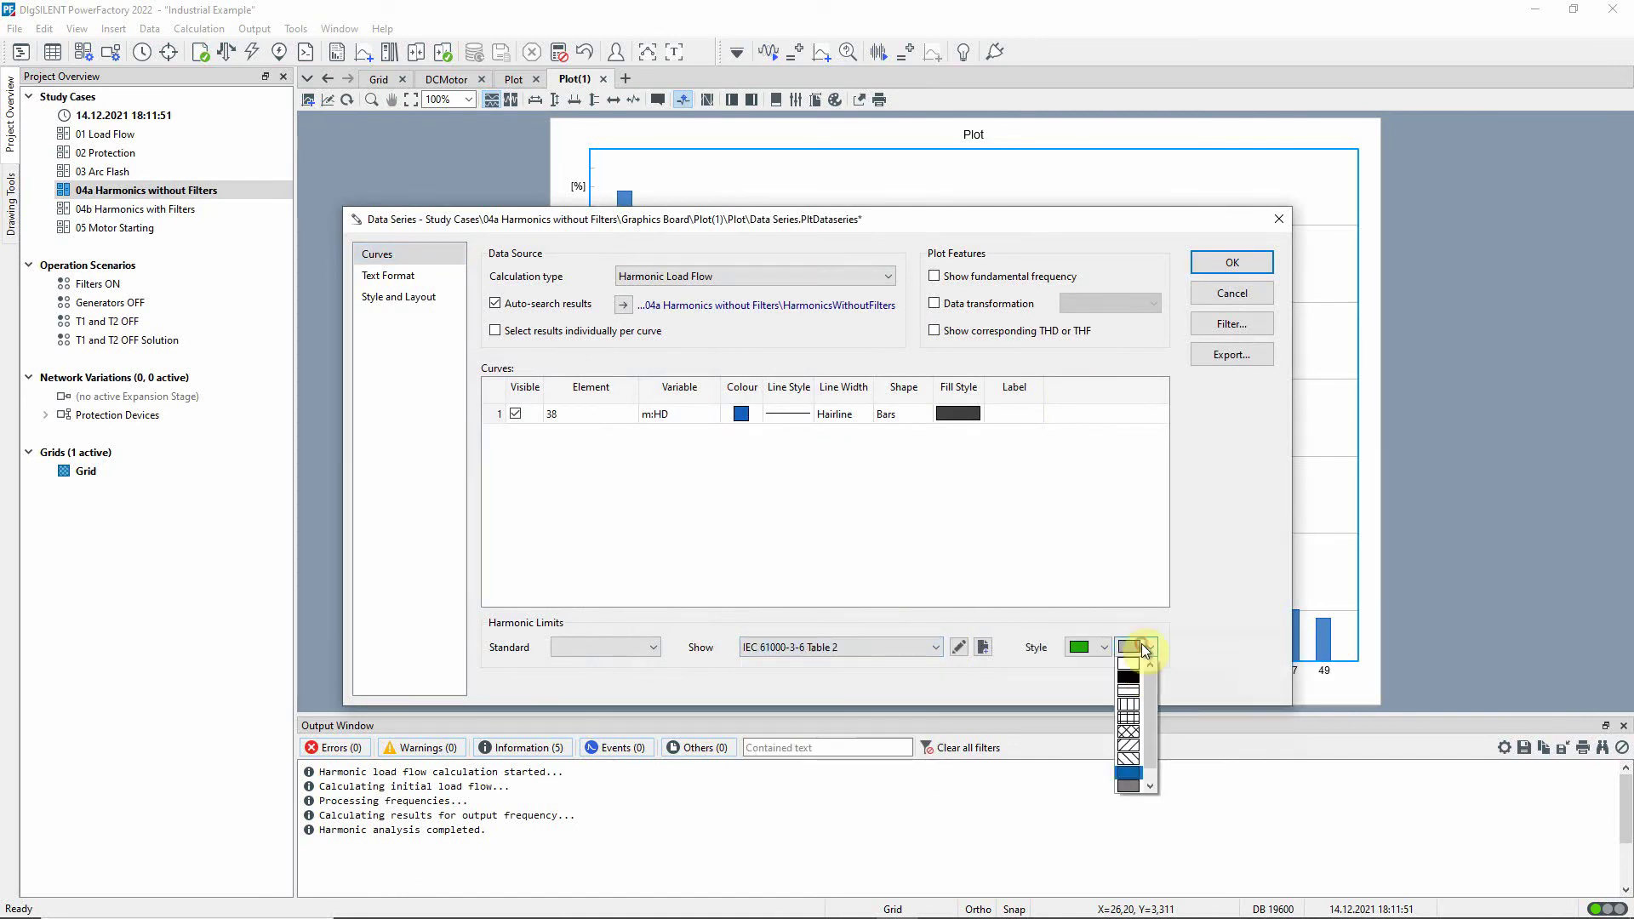
click(1130, 733)
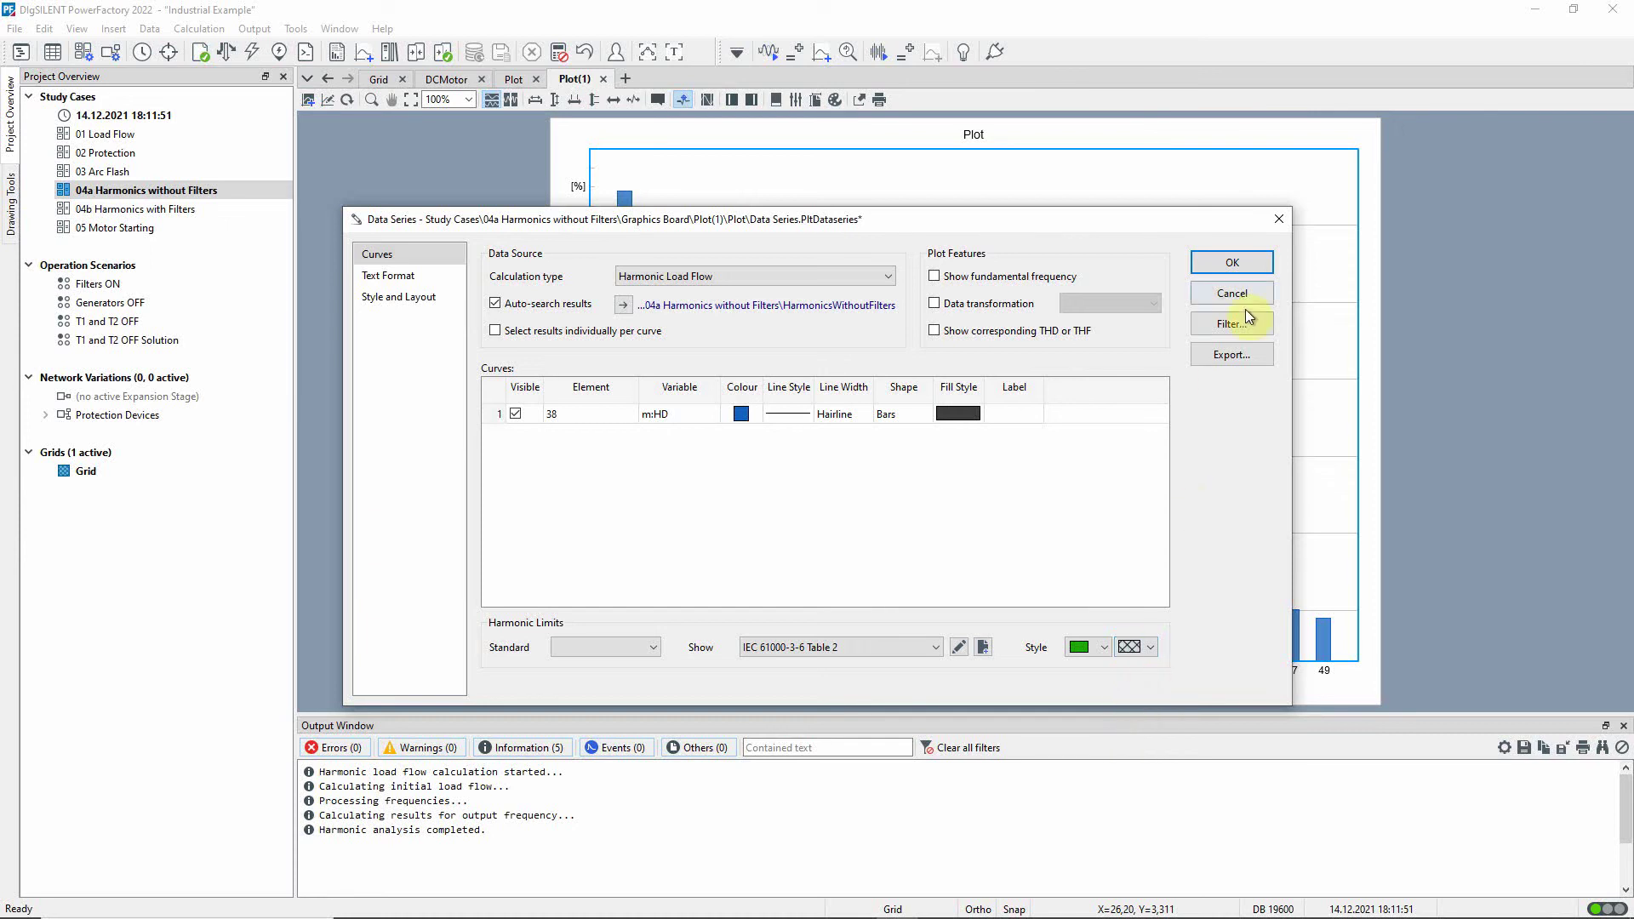
click(1230, 266)
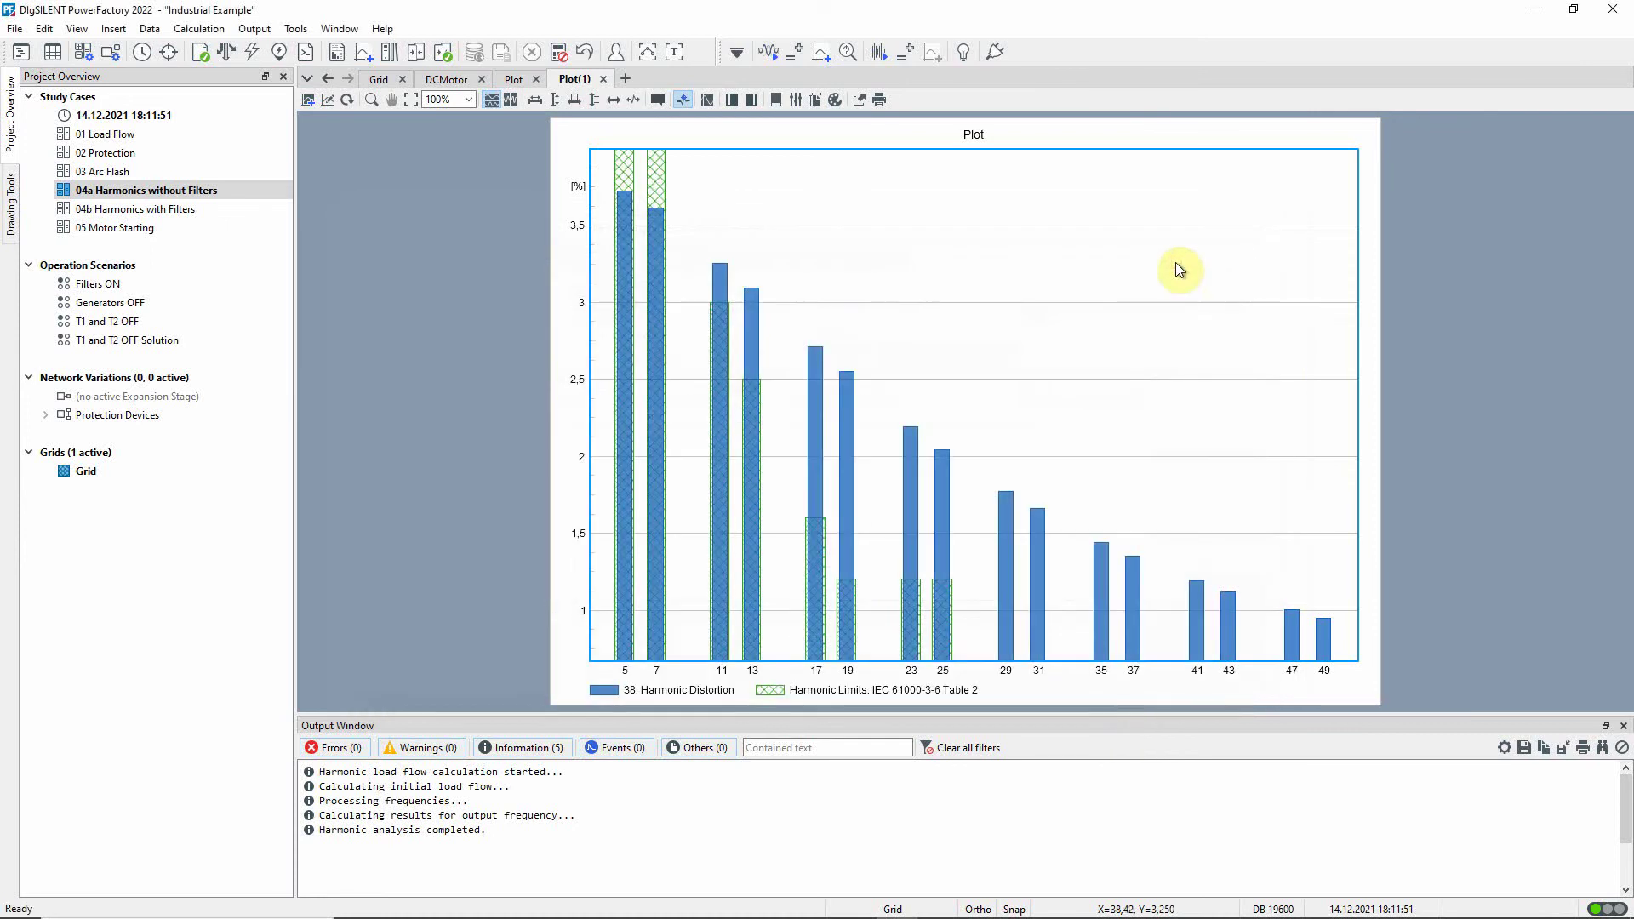
click(552, 98)
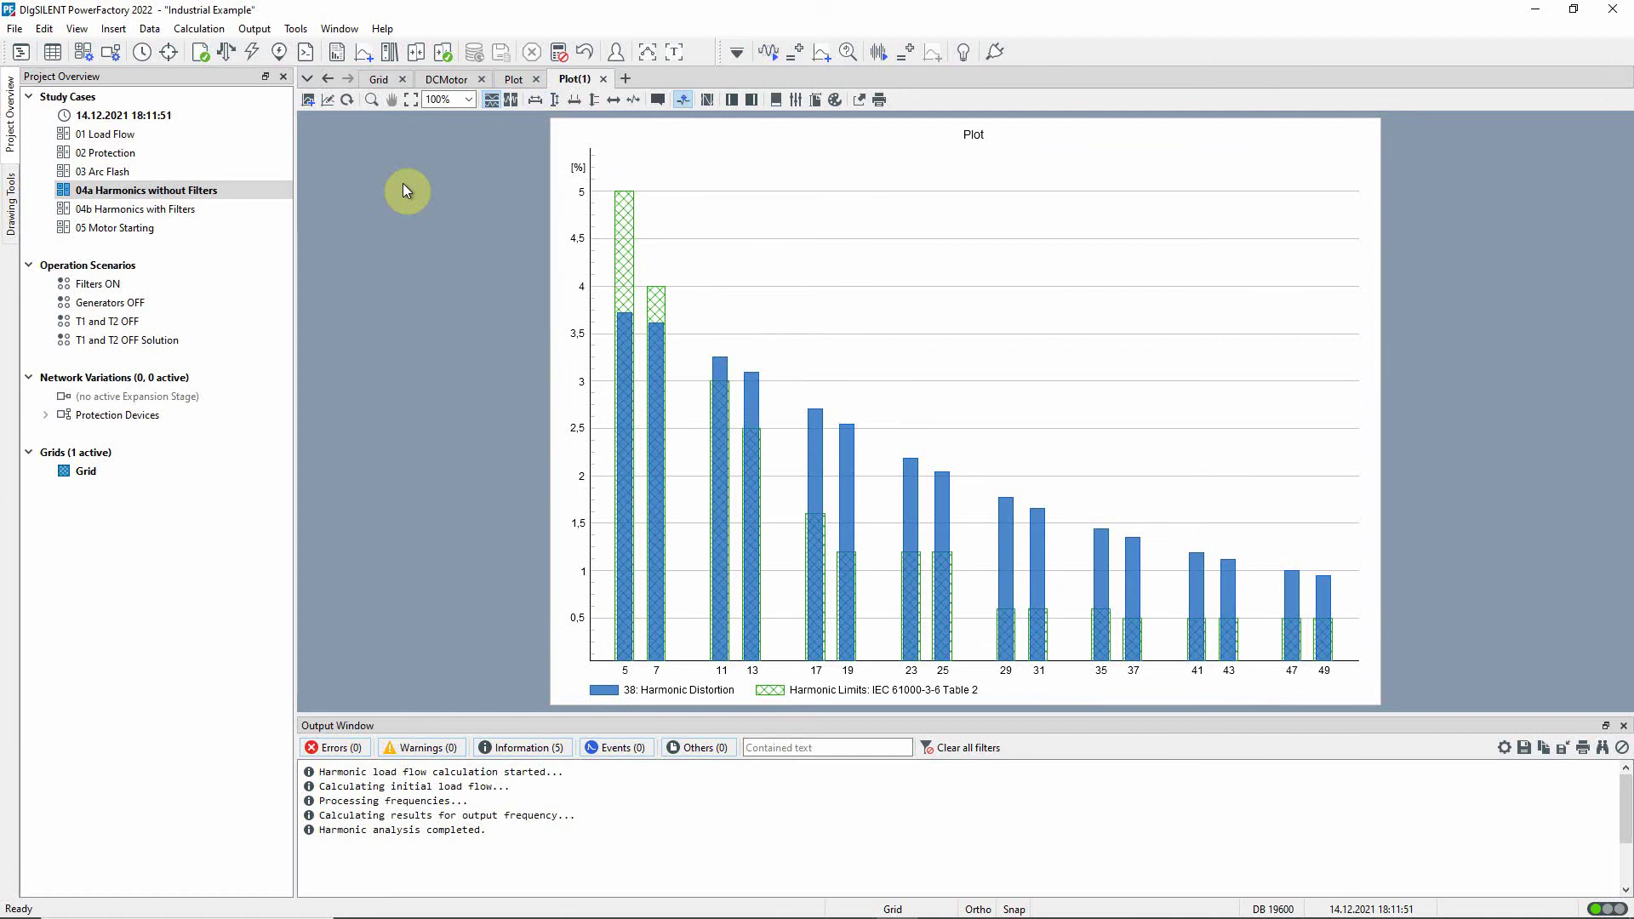
click(379, 80)
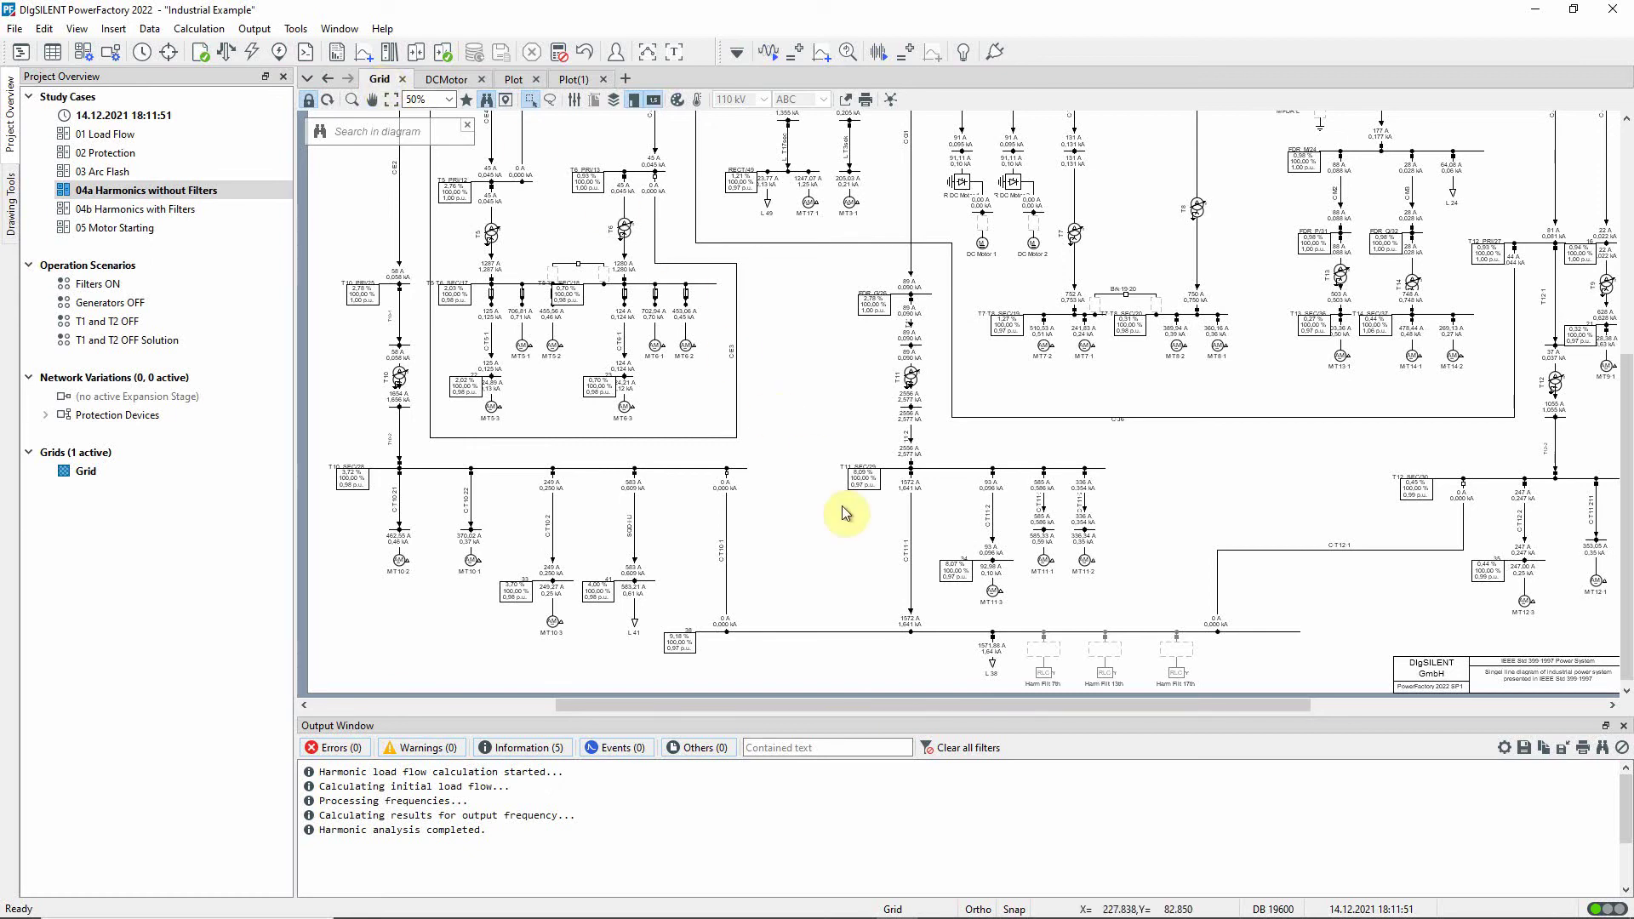
- Record C-T11-1 current and bus 38 voltage (m:u, m:phiu) in the harmonic load flow results
click(909, 605)
right_click(910, 604)
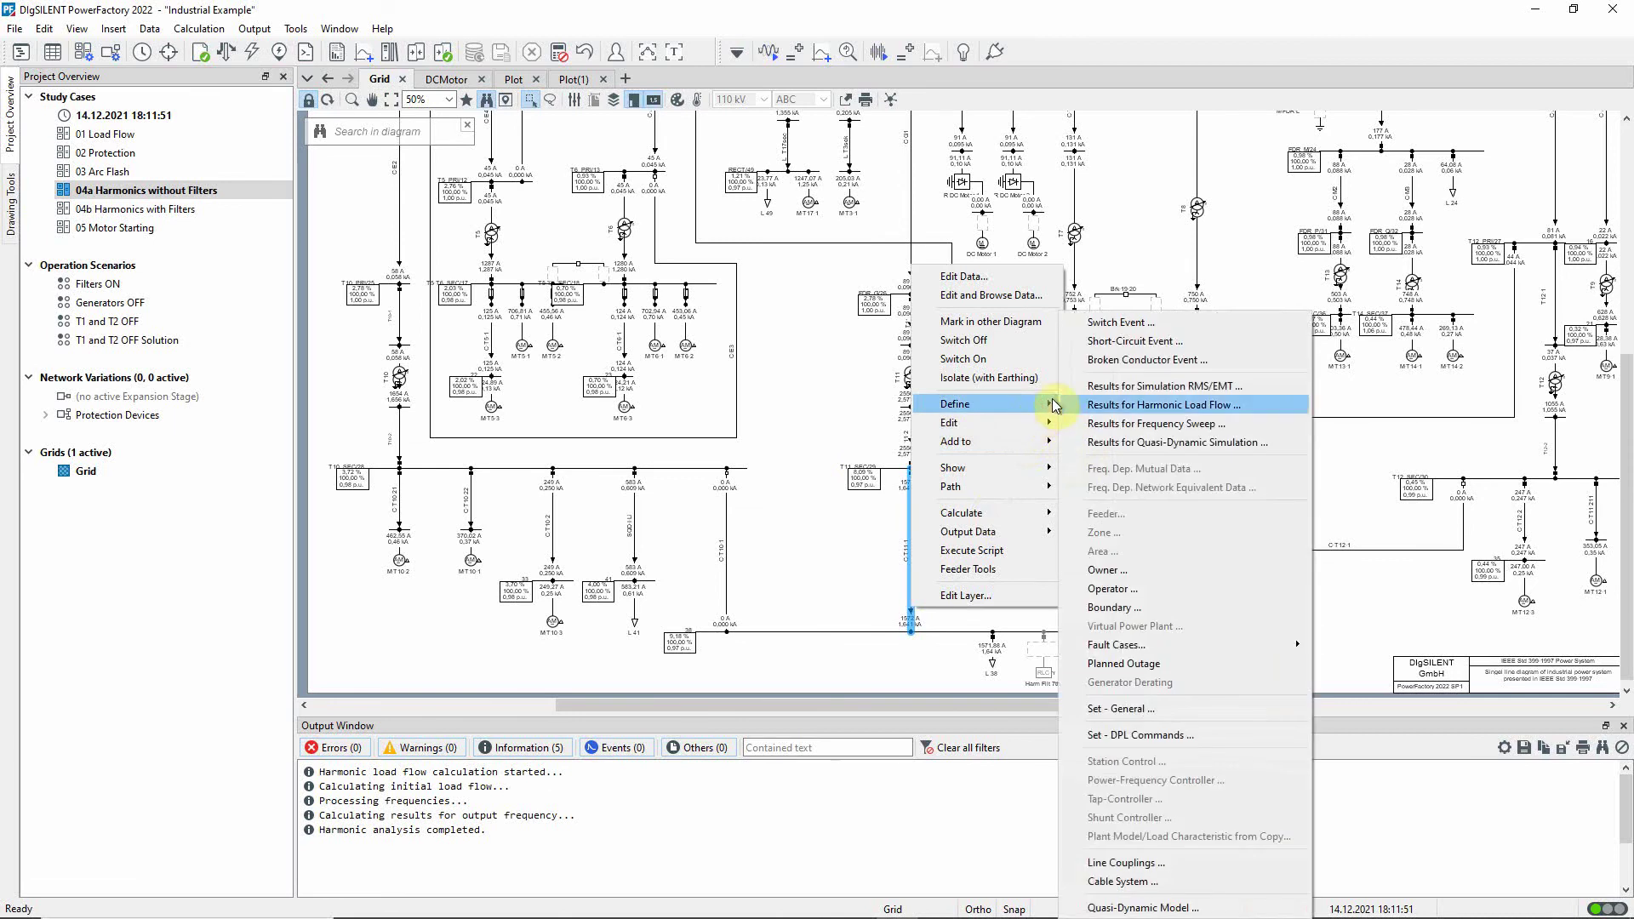
click(1078, 404)
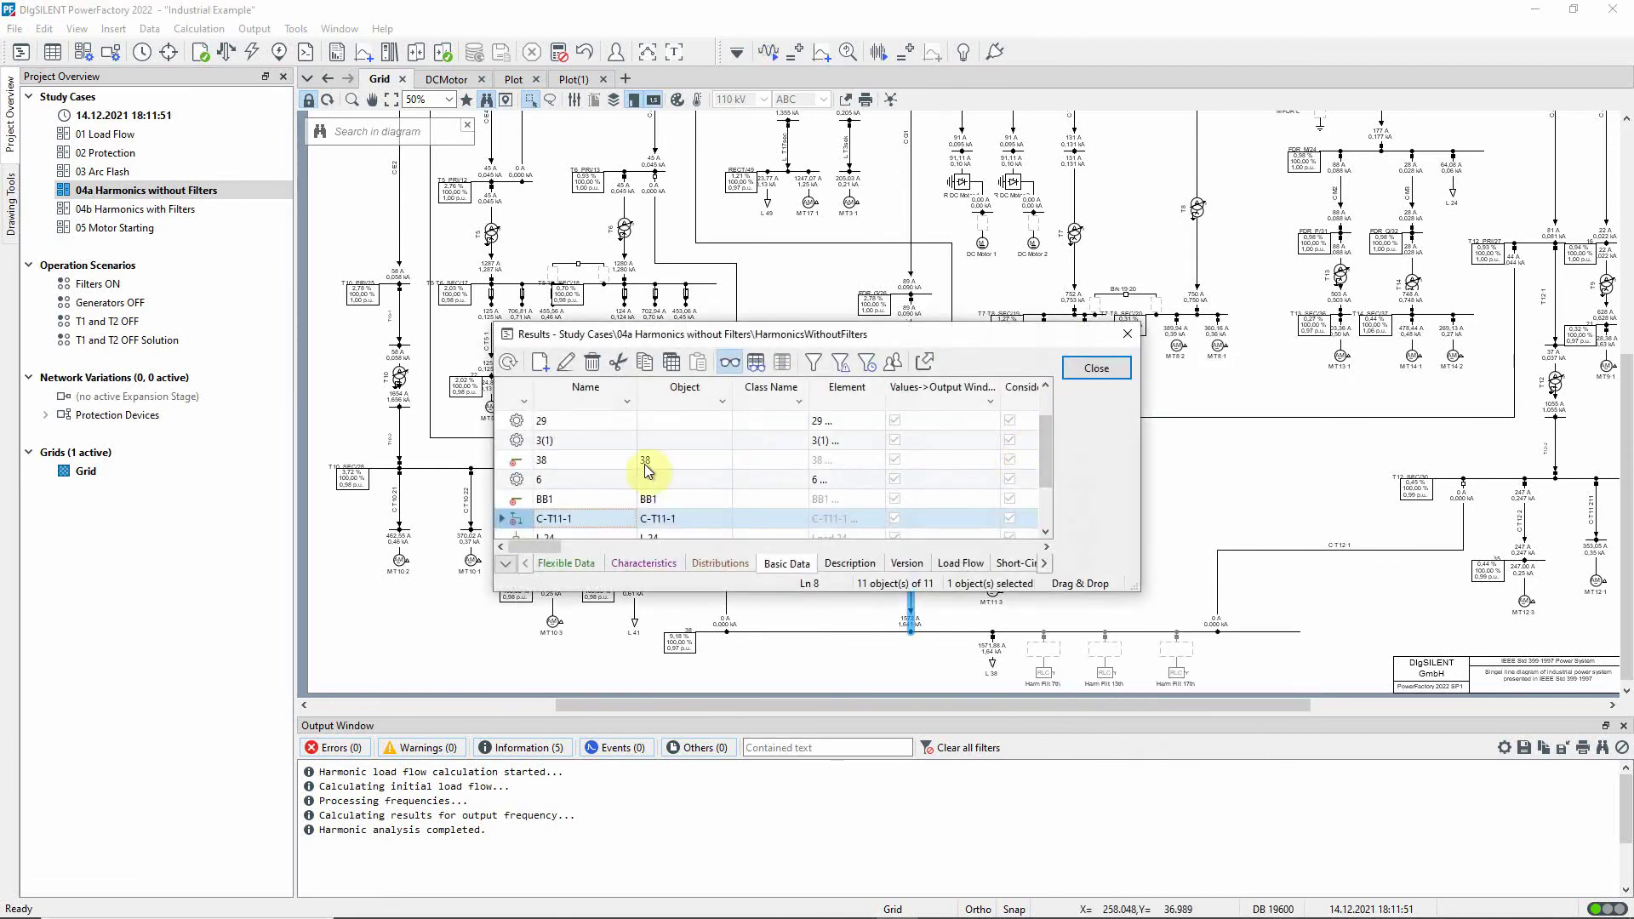
double_click(508, 517)
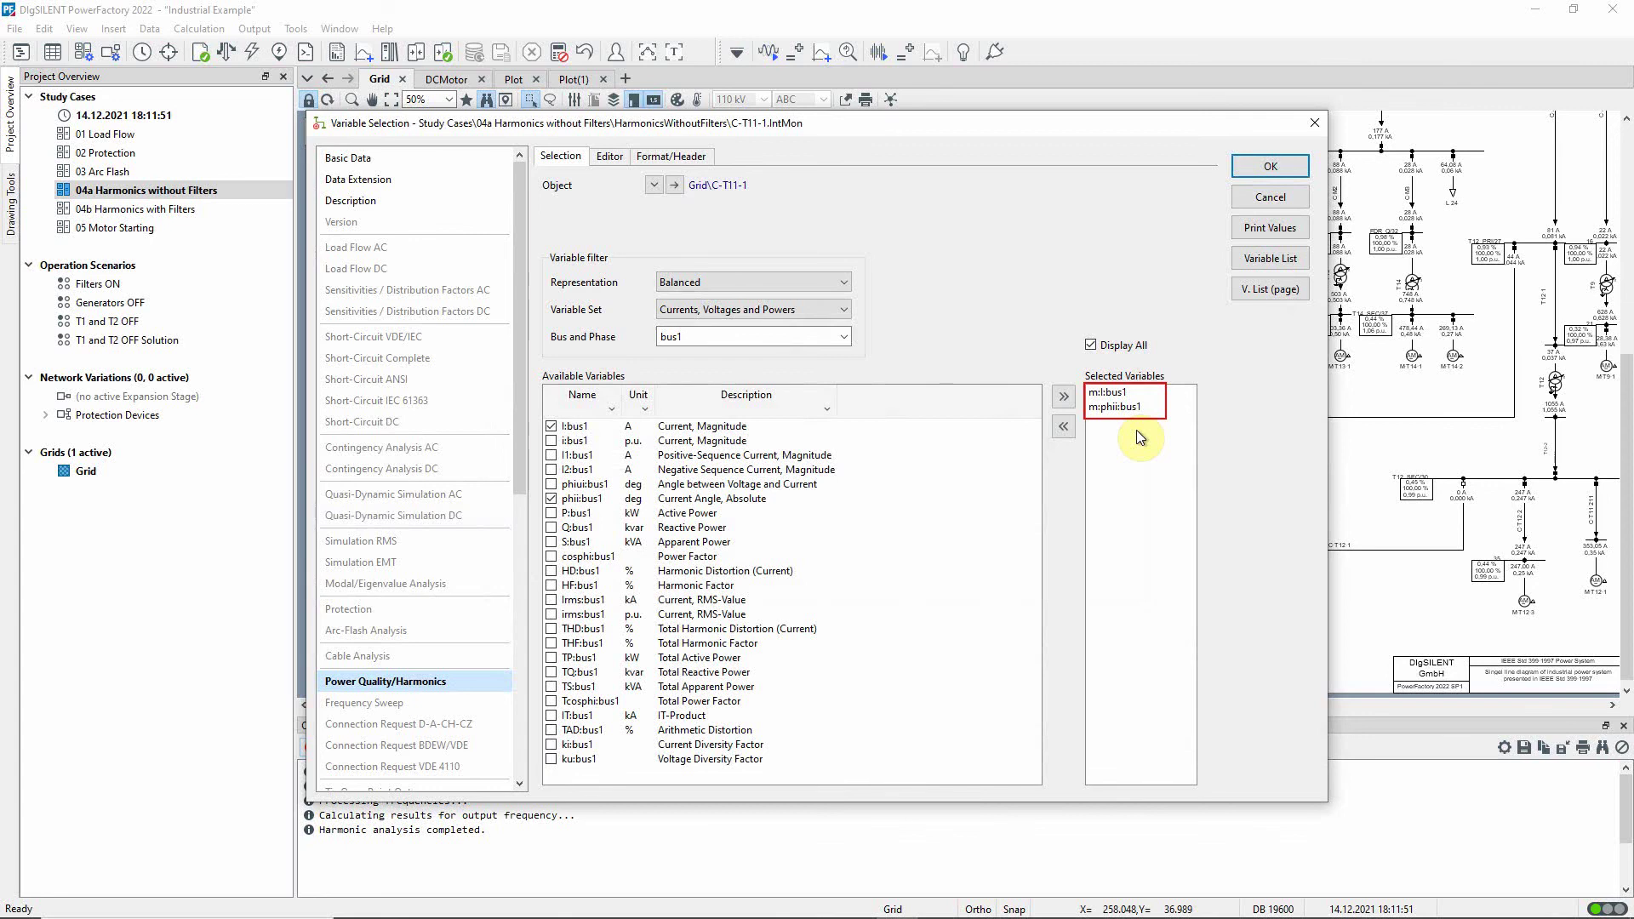
click(1264, 198)
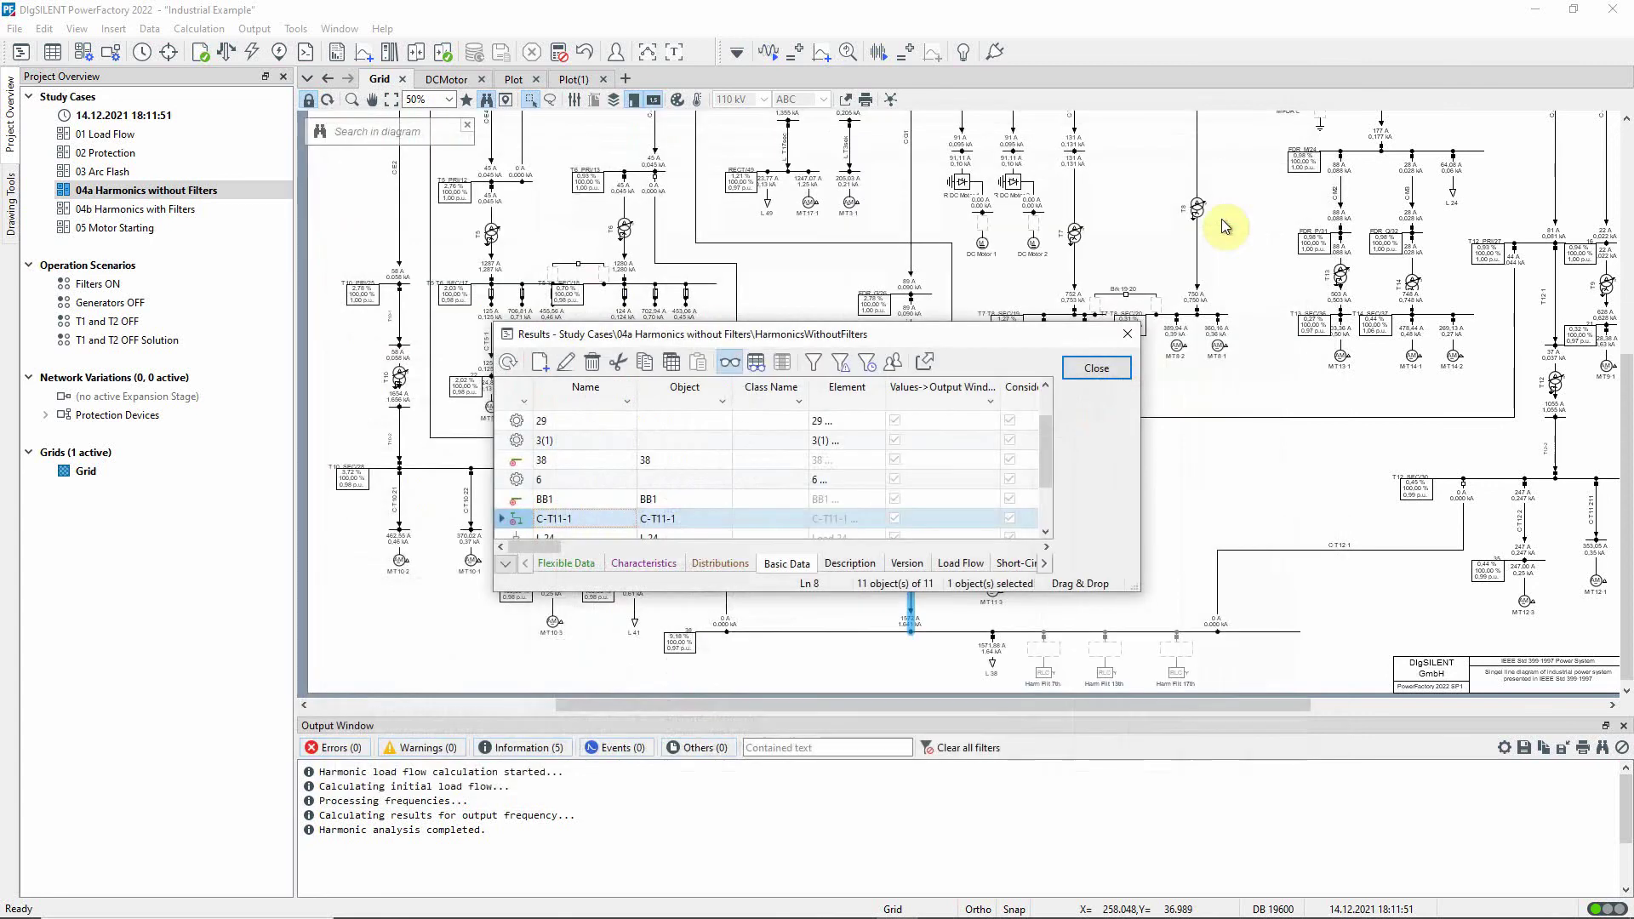
double_click(508, 461)
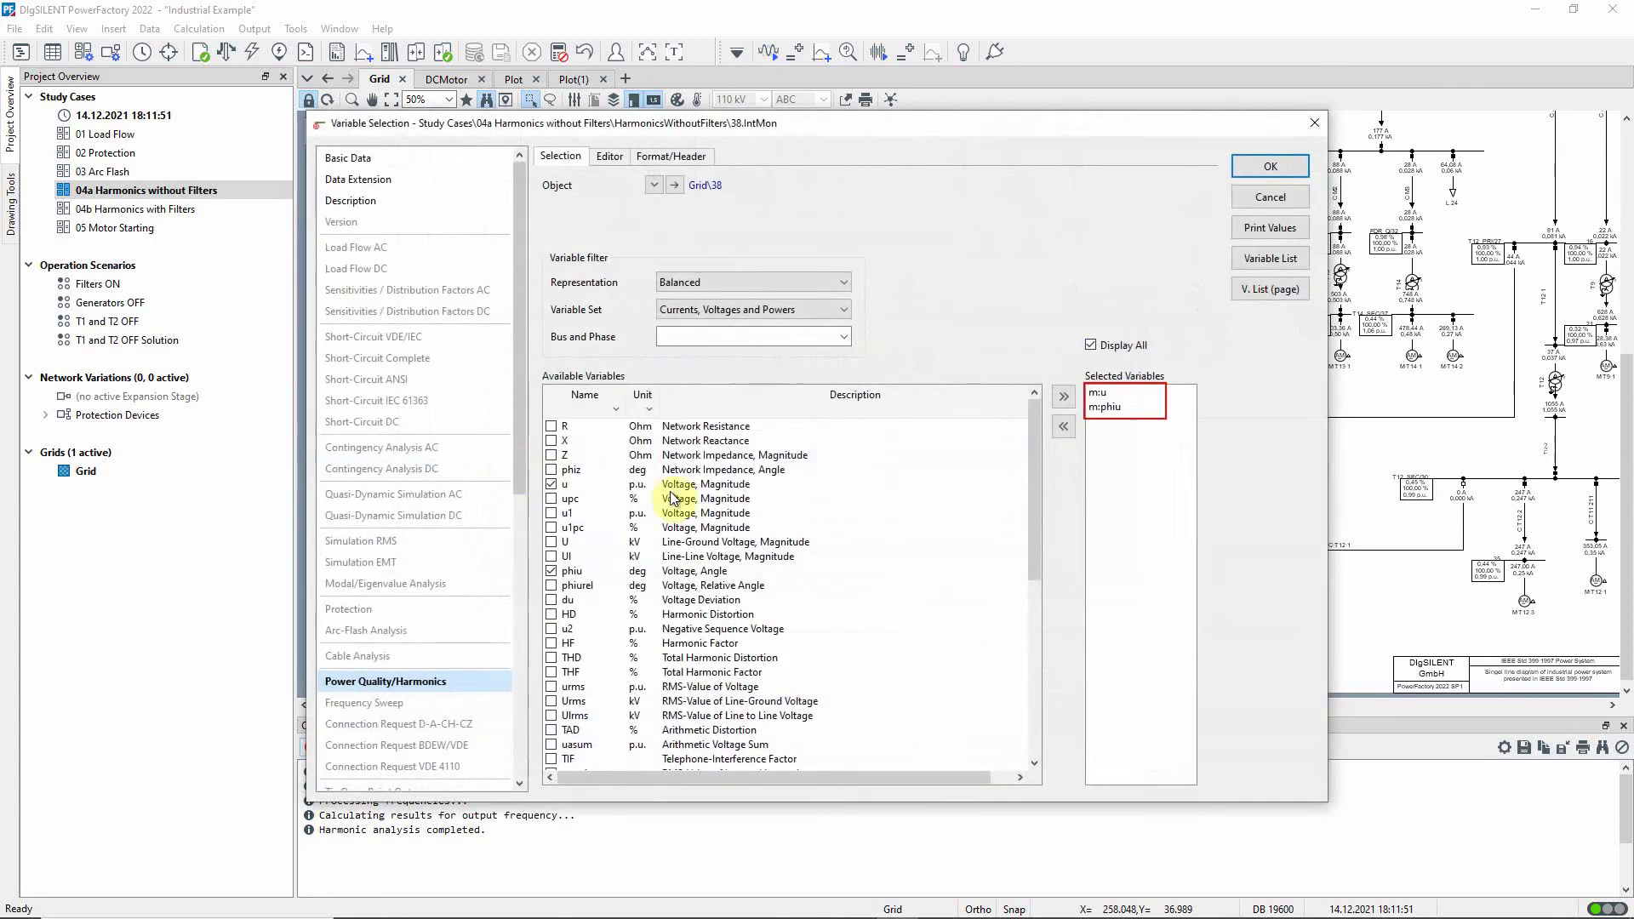
click(1270, 169)
click(1095, 368)
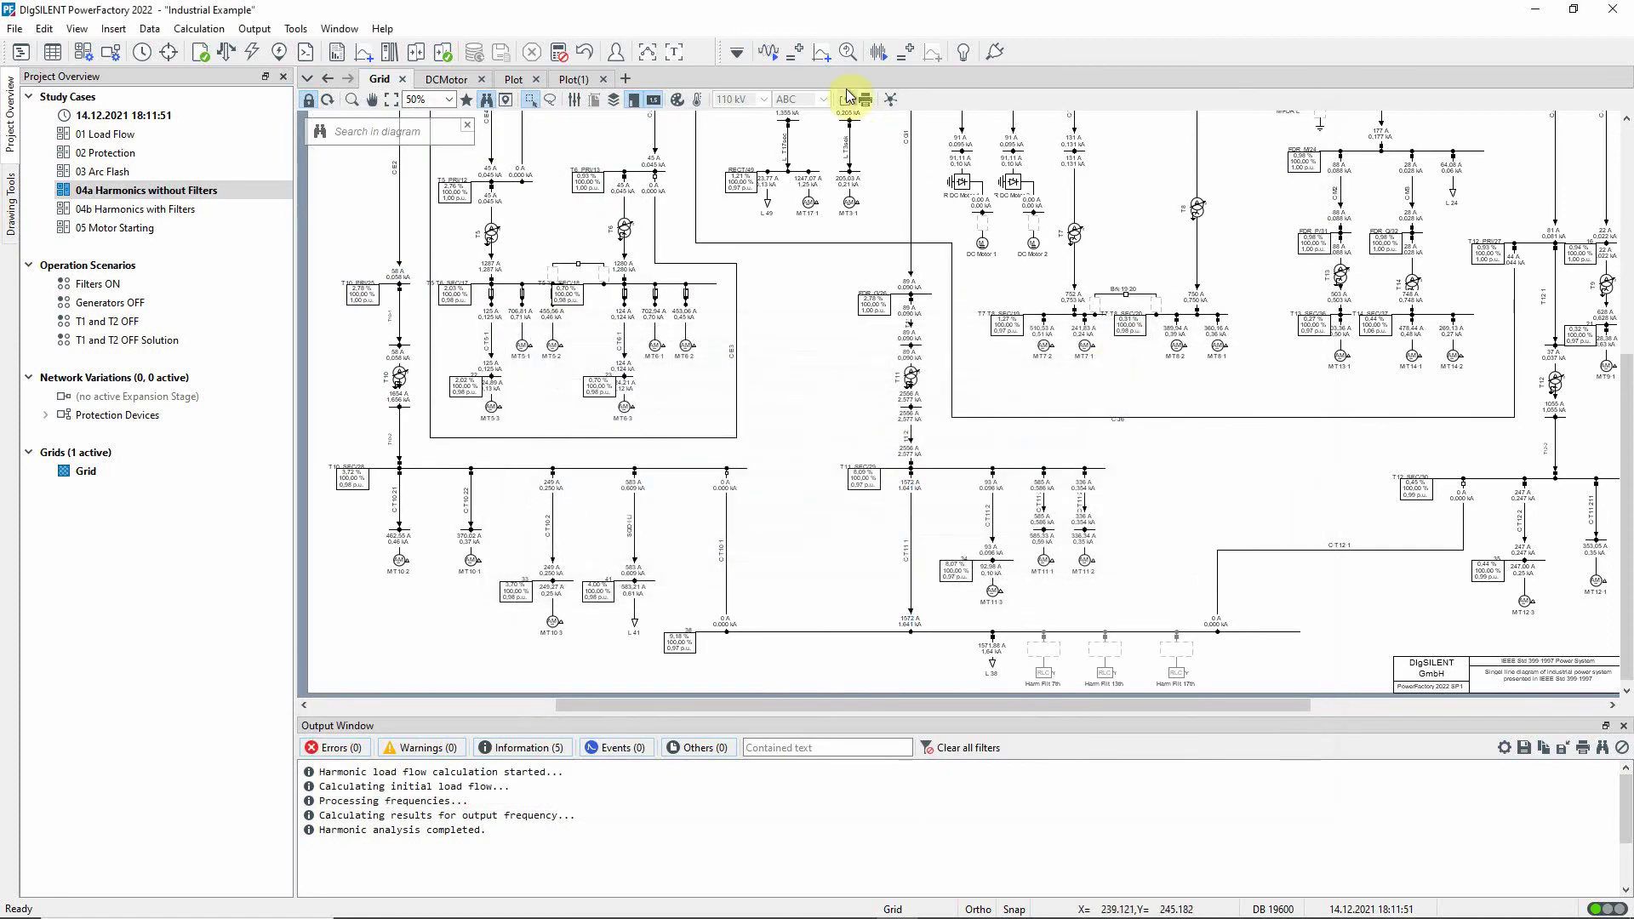
- Insert a waveform plot and set its first curve's element to C-T11-1
click(823, 54)
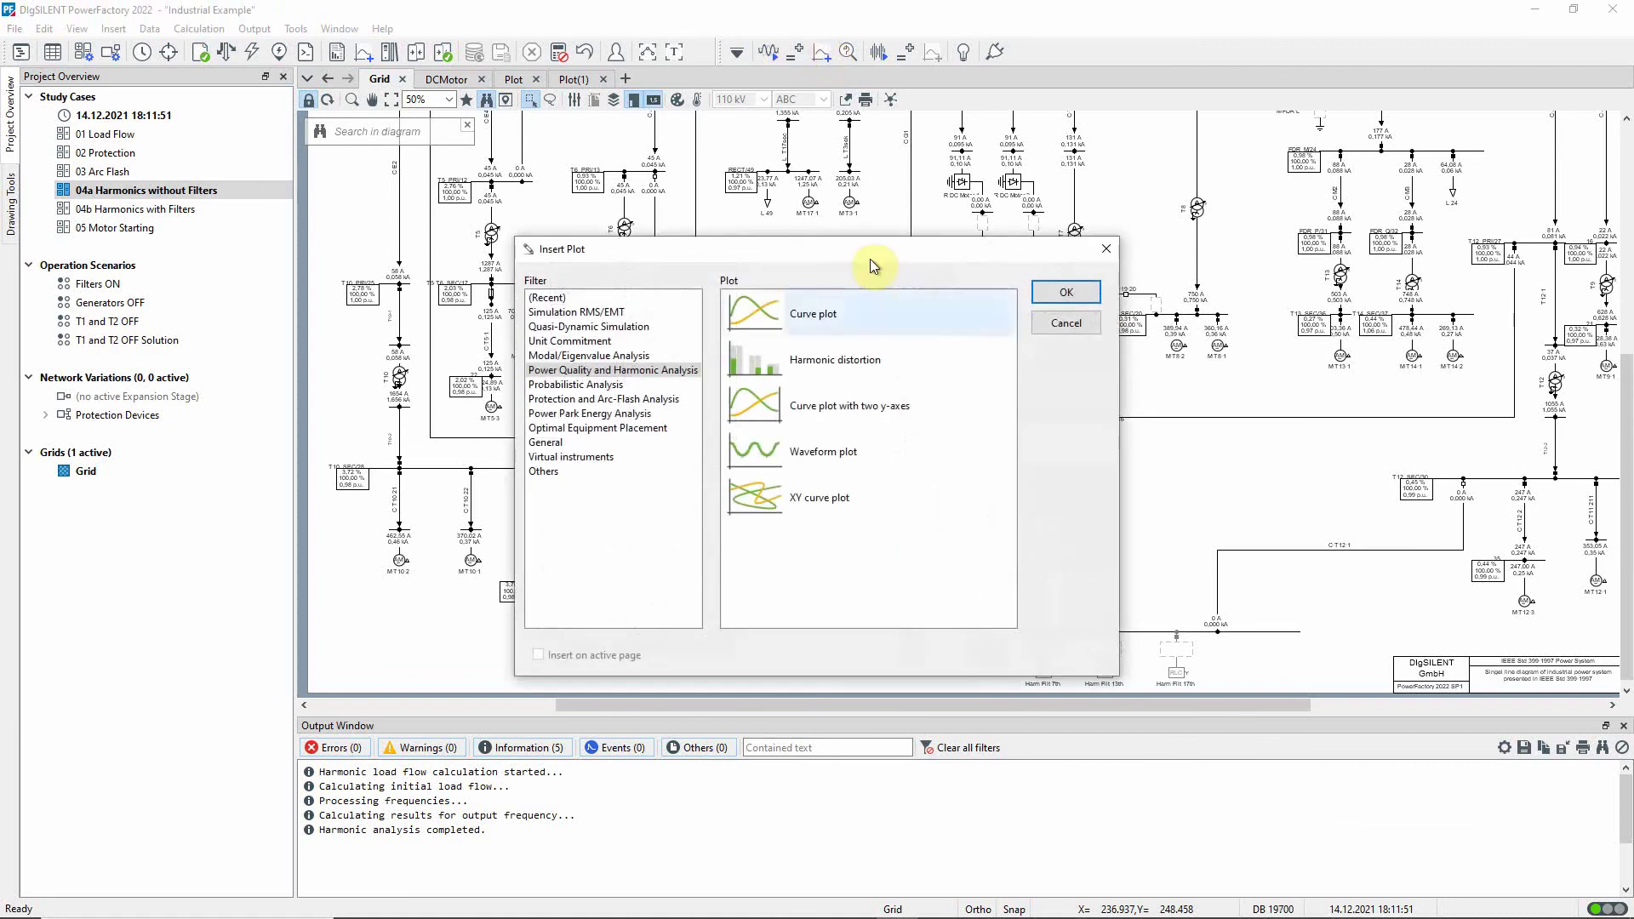
click(755, 451)
click(1059, 294)
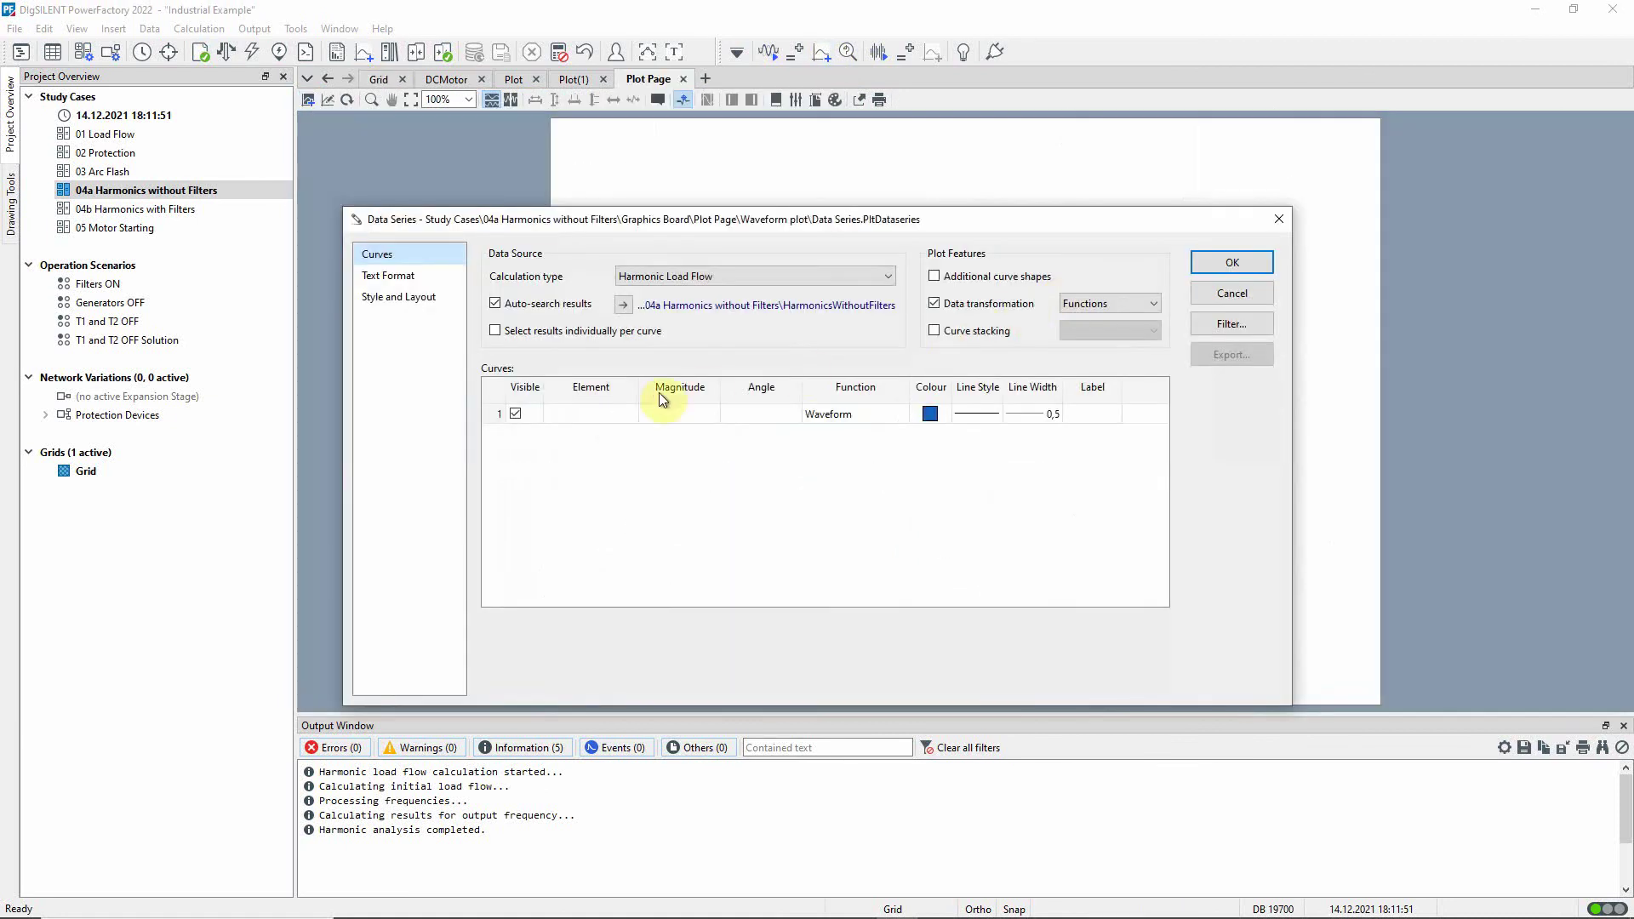
click(612, 417)
double_click(613, 417)
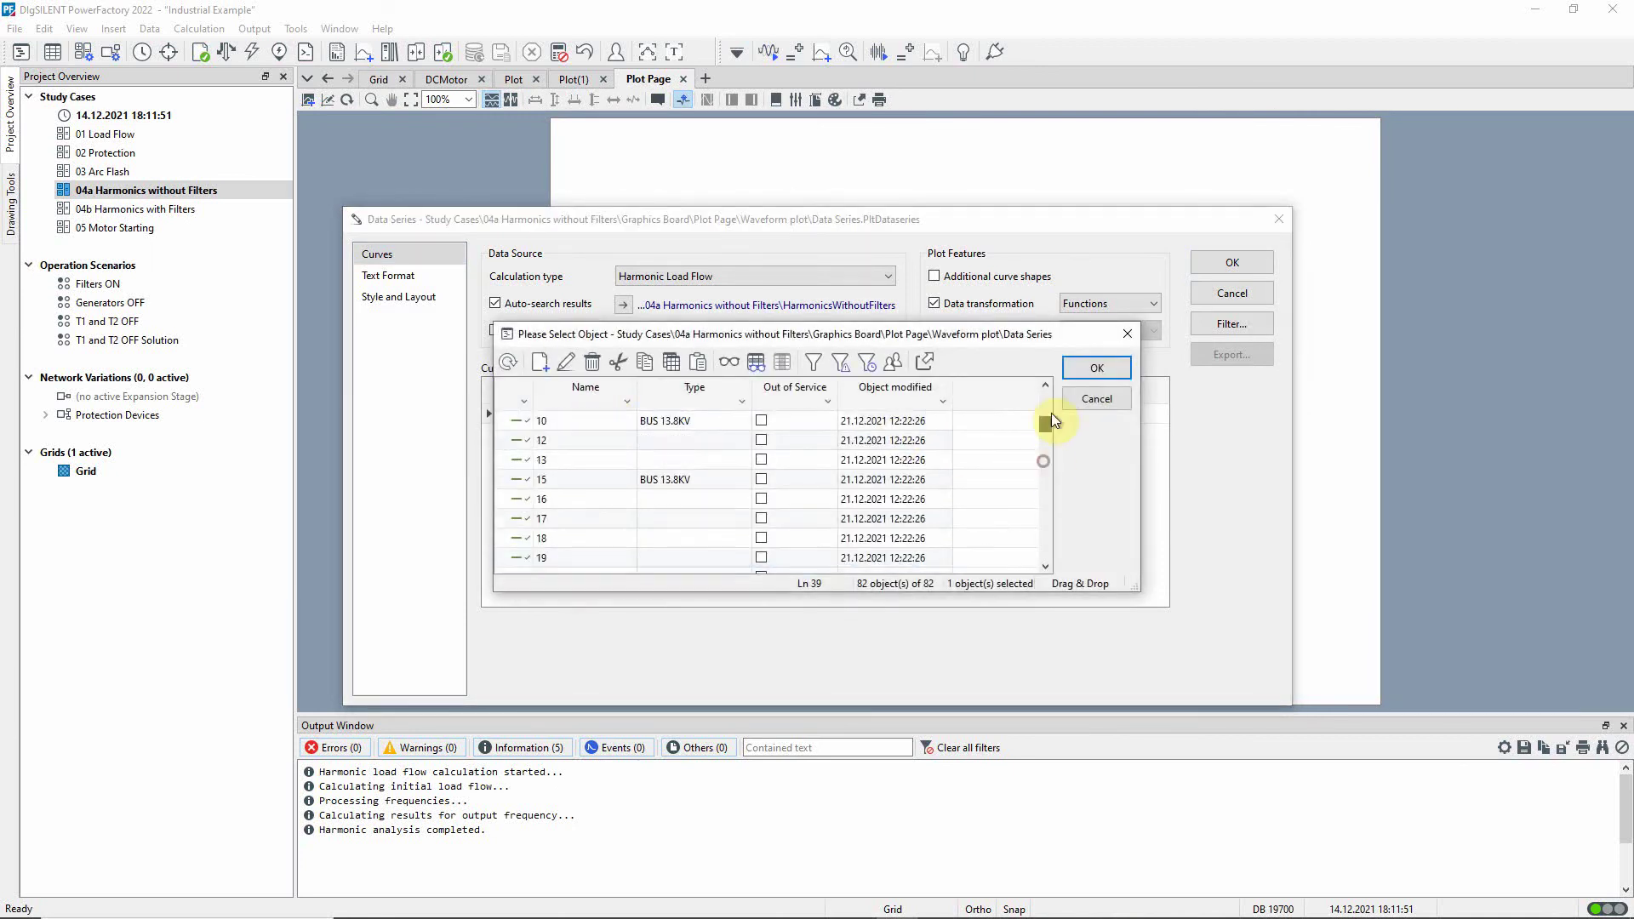
scroll(1046, 410, up, 10)
double_click(527, 420)
- Set the curve's magnitude to m:I:bus1 and angle to m:phii:bus1, then apply
click(655, 414)
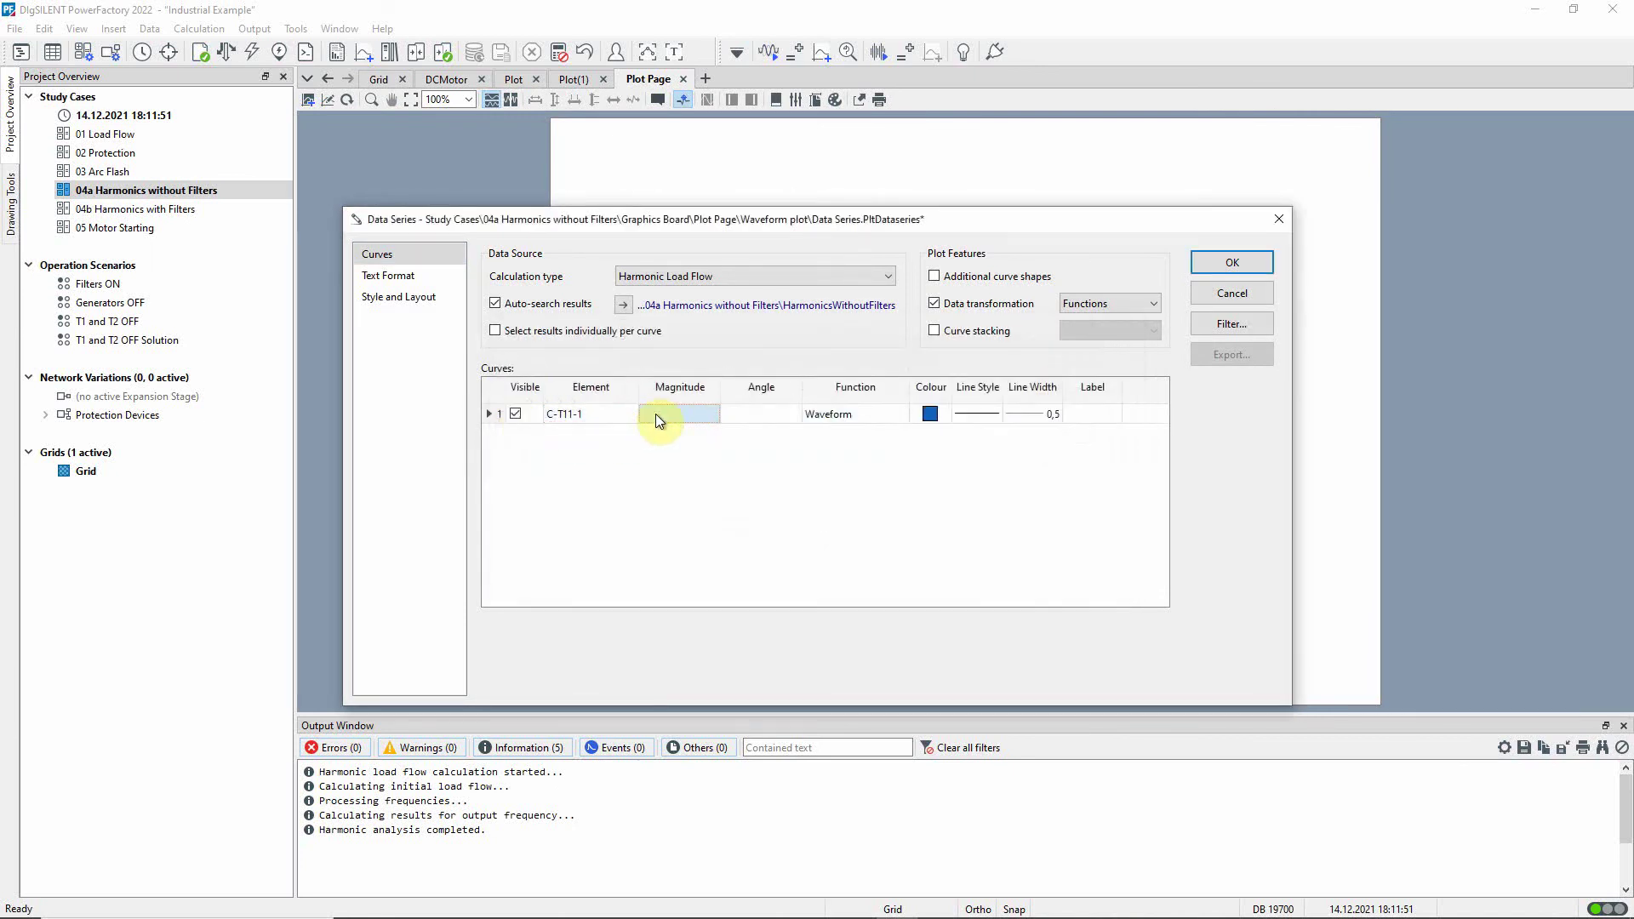
double_click(655, 413)
click(665, 430)
click(733, 413)
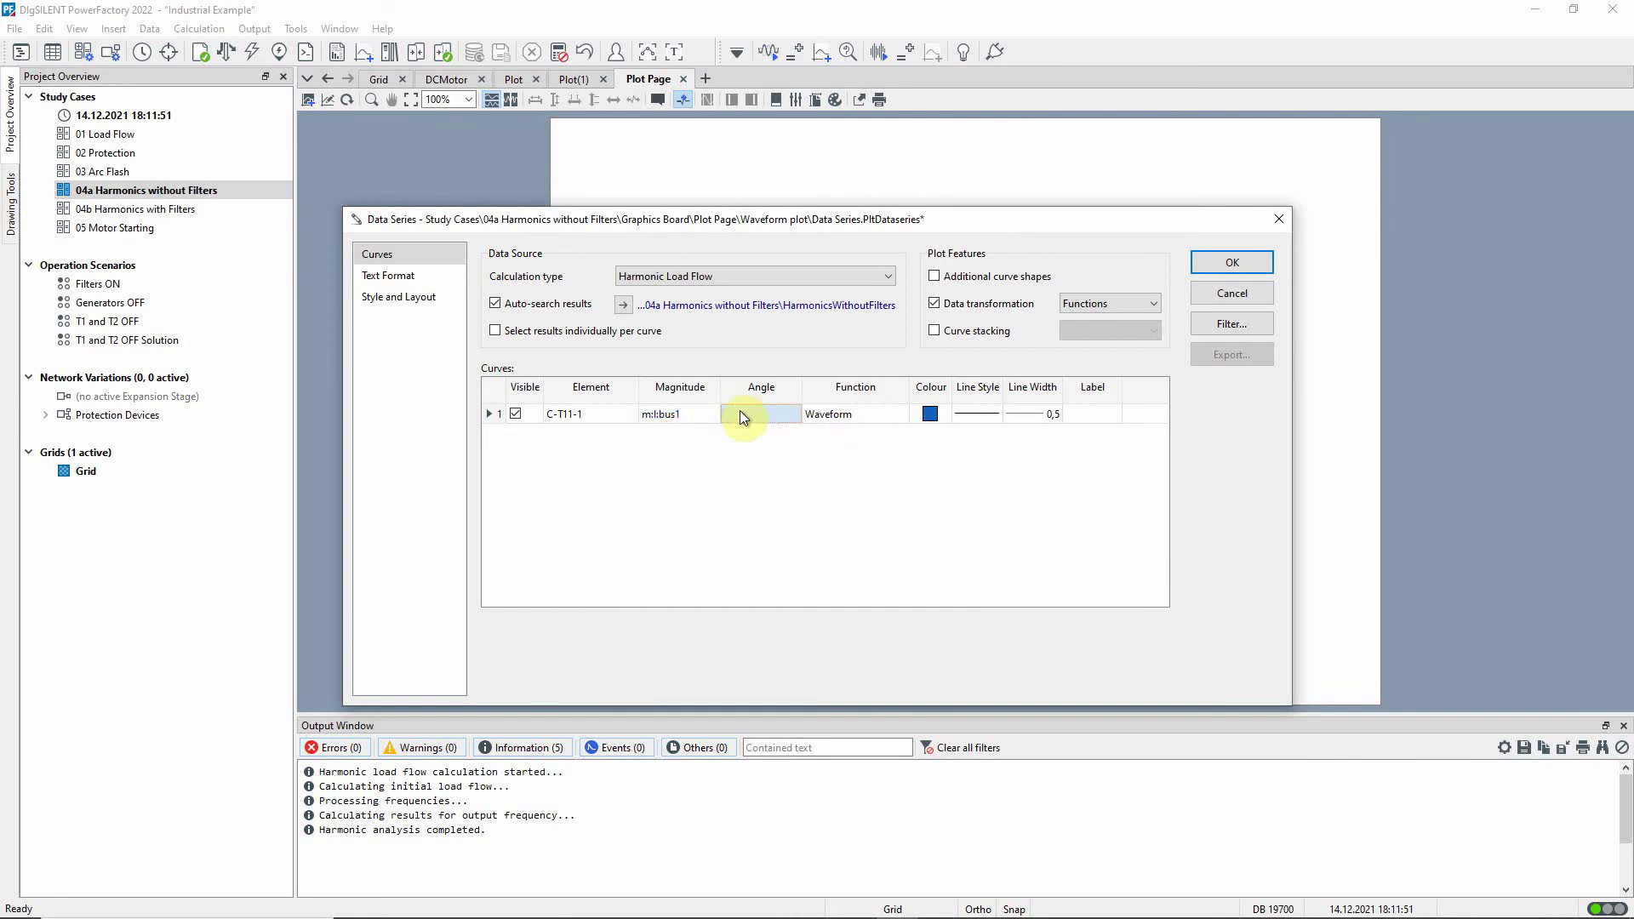
double_click(740, 413)
click(764, 443)
click(1237, 261)
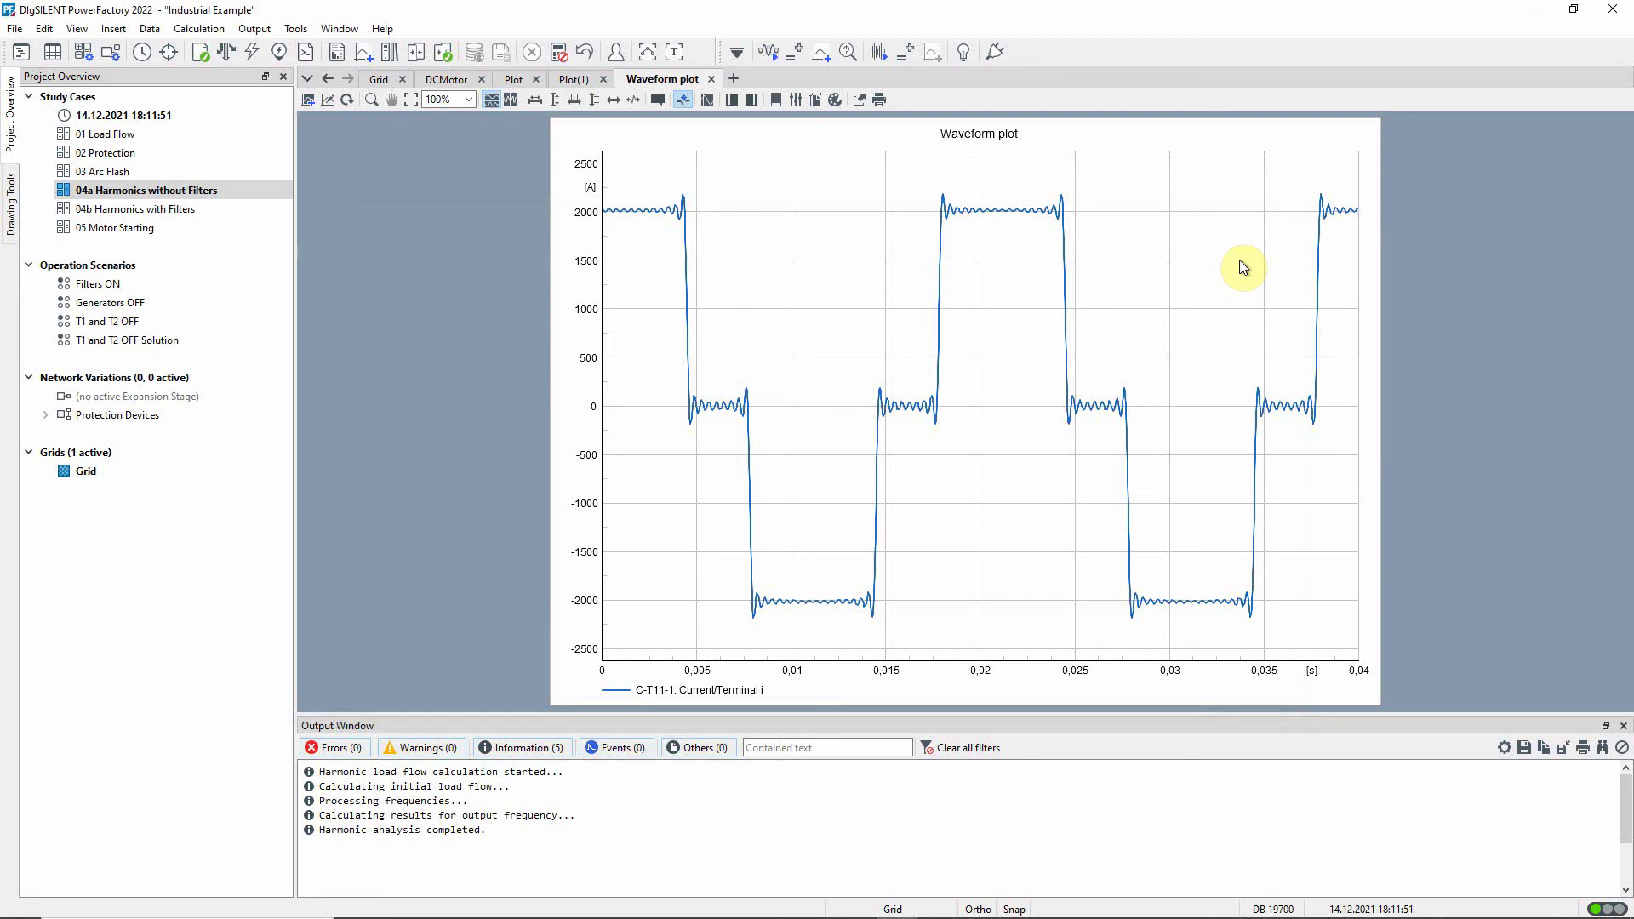
- Duplicate the waveform plot and set the lower copy's curve element to bus 38
click(1238, 262)
key(ctrl+c)
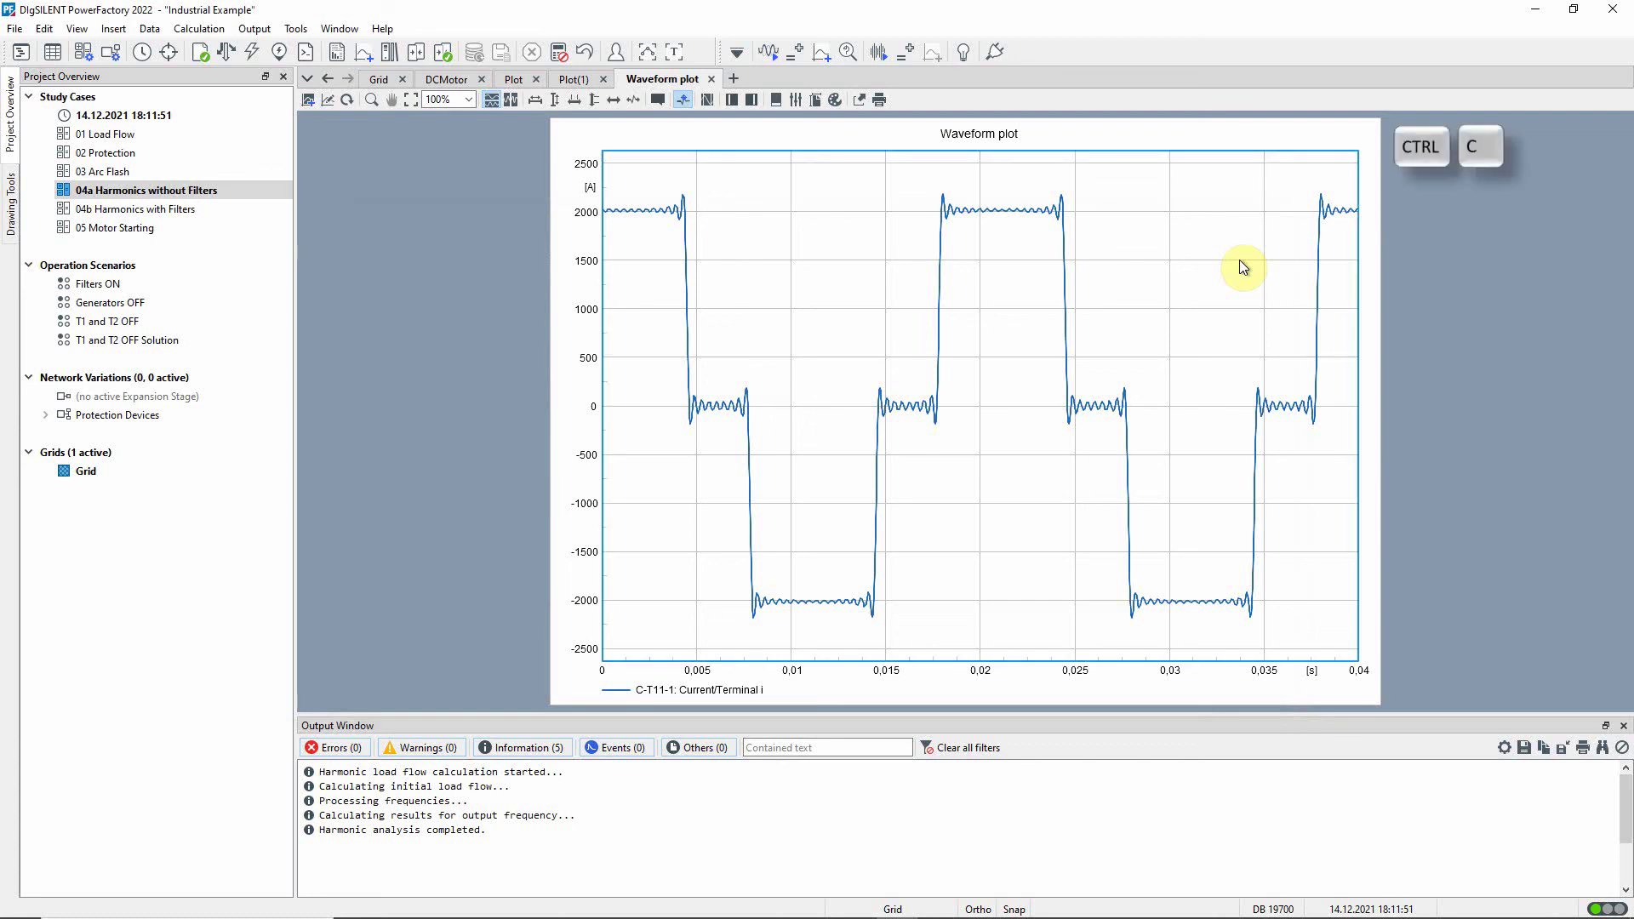
key(ctrl+v)
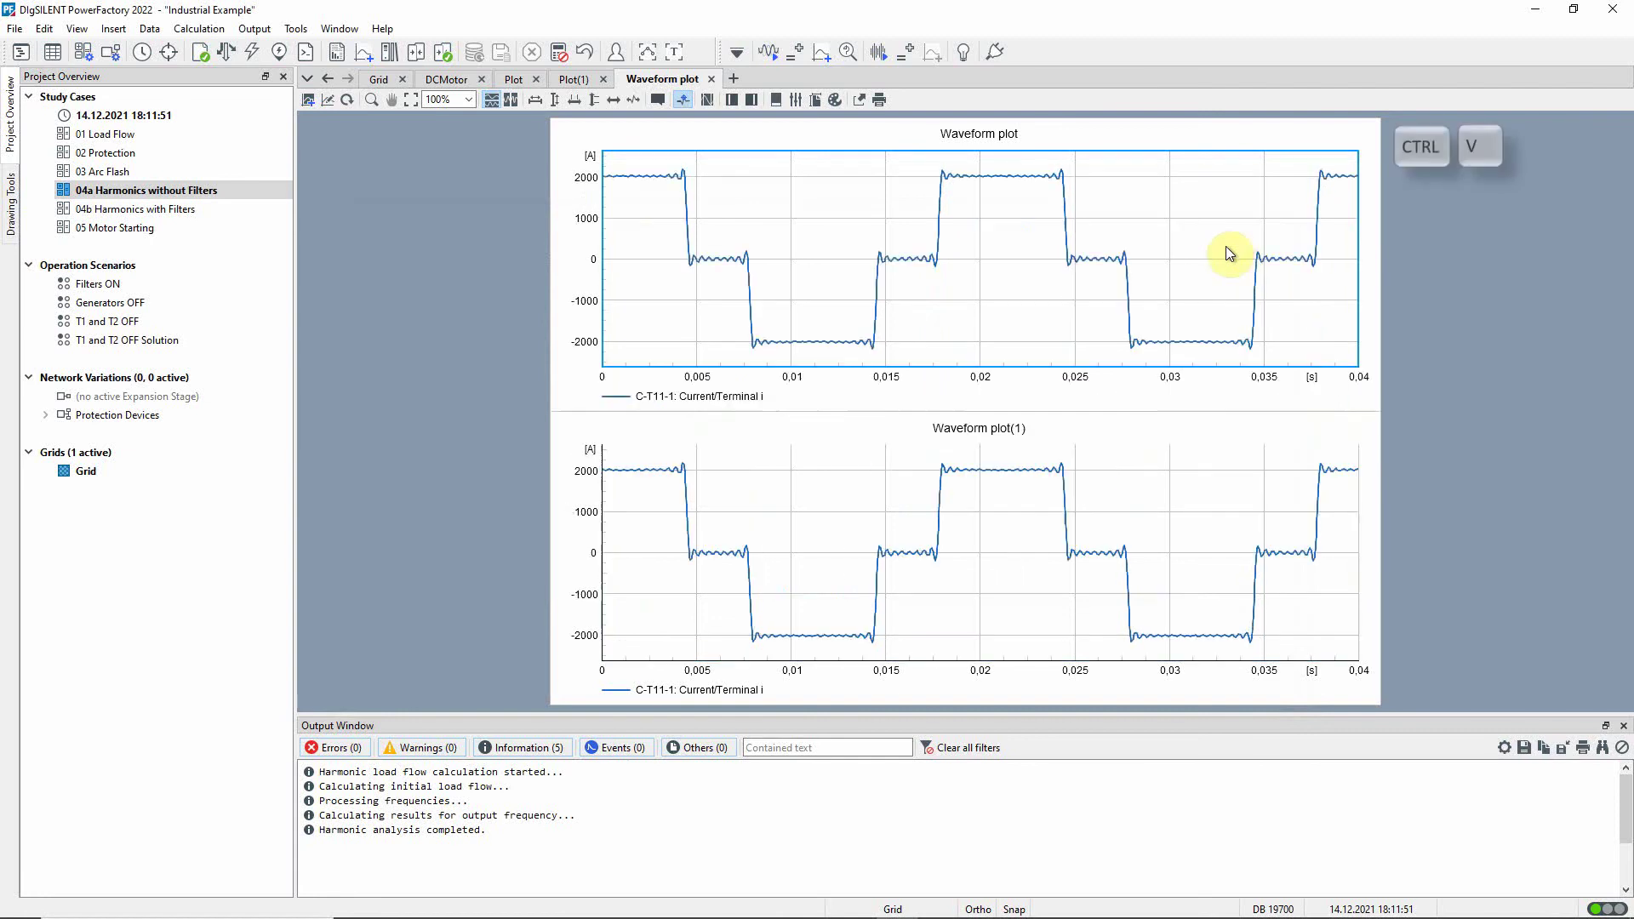
double_click(1014, 518)
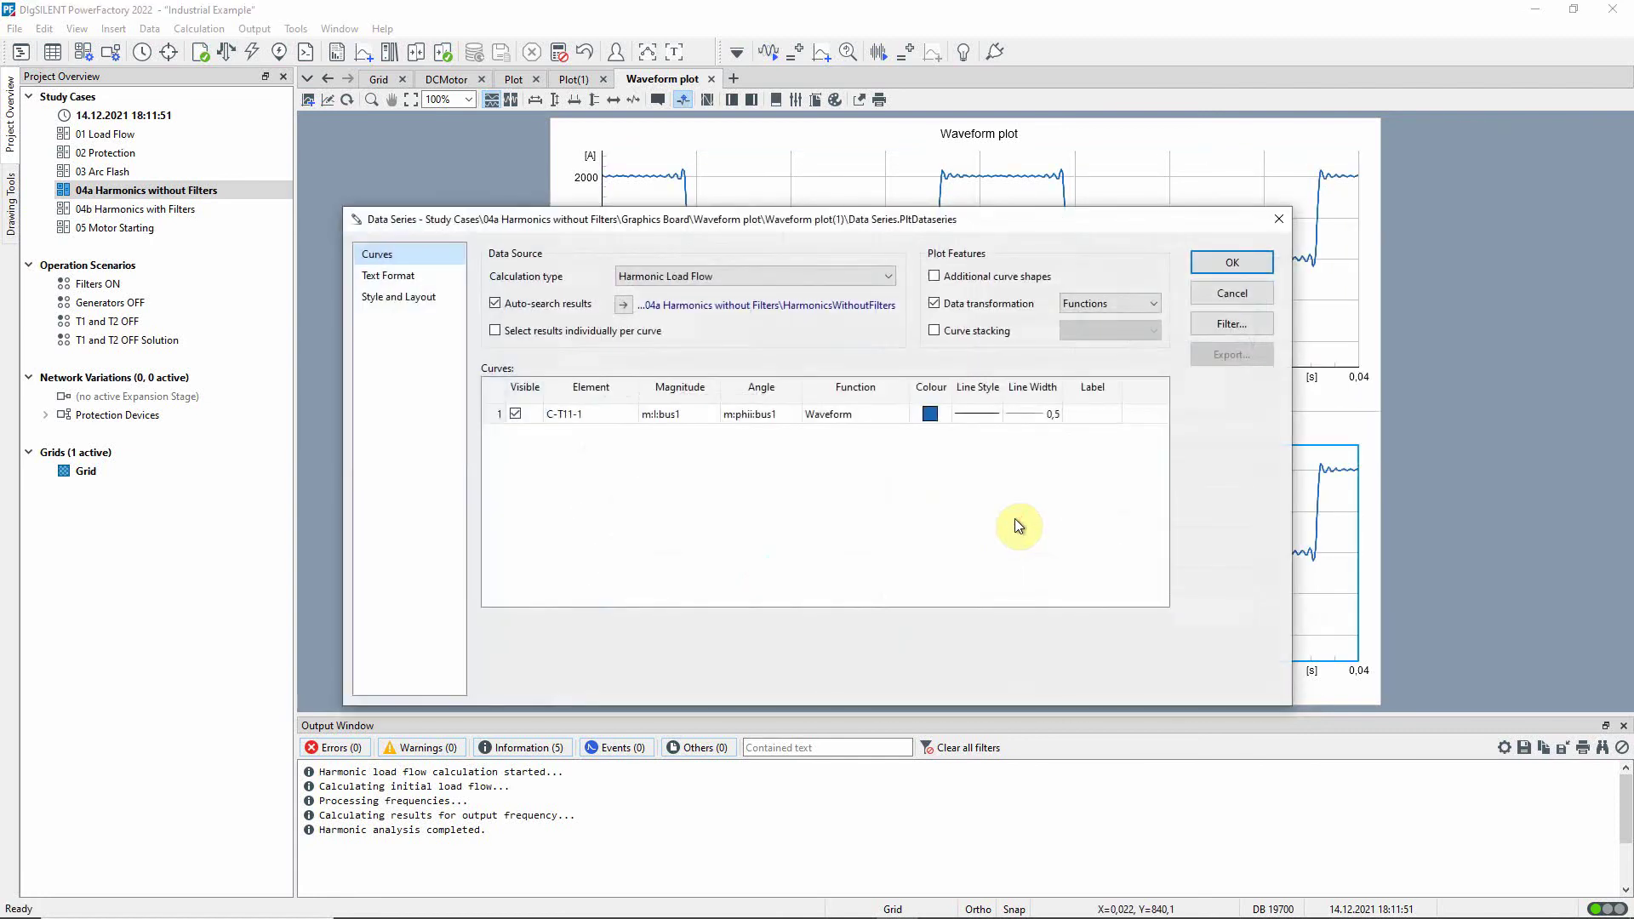
double_click(568, 418)
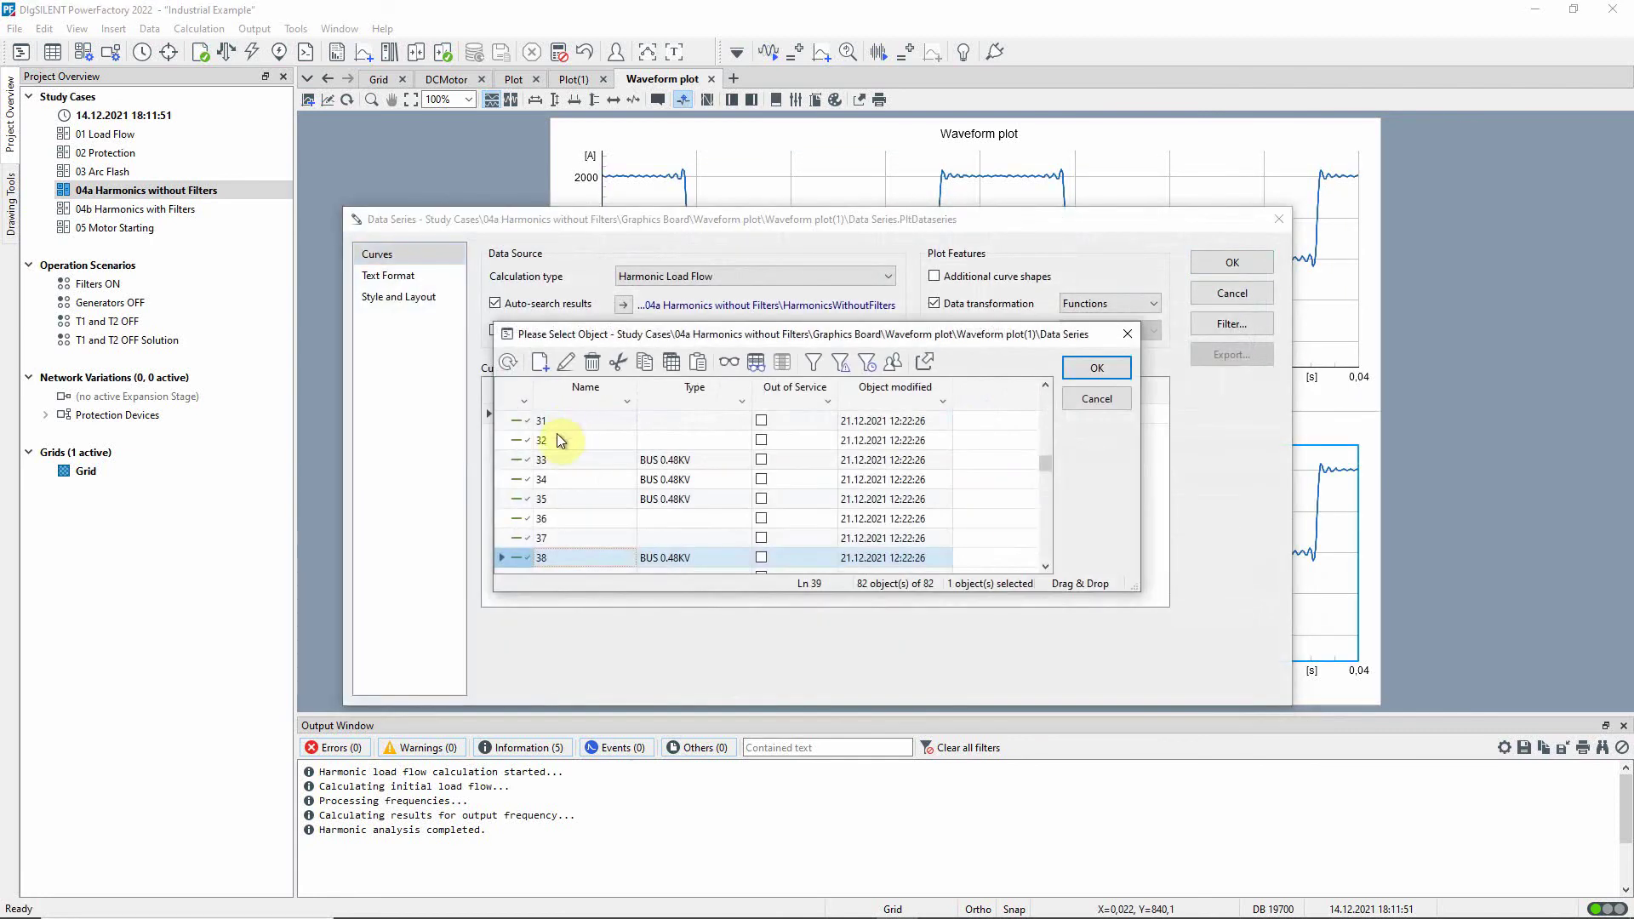
double_click(521, 554)
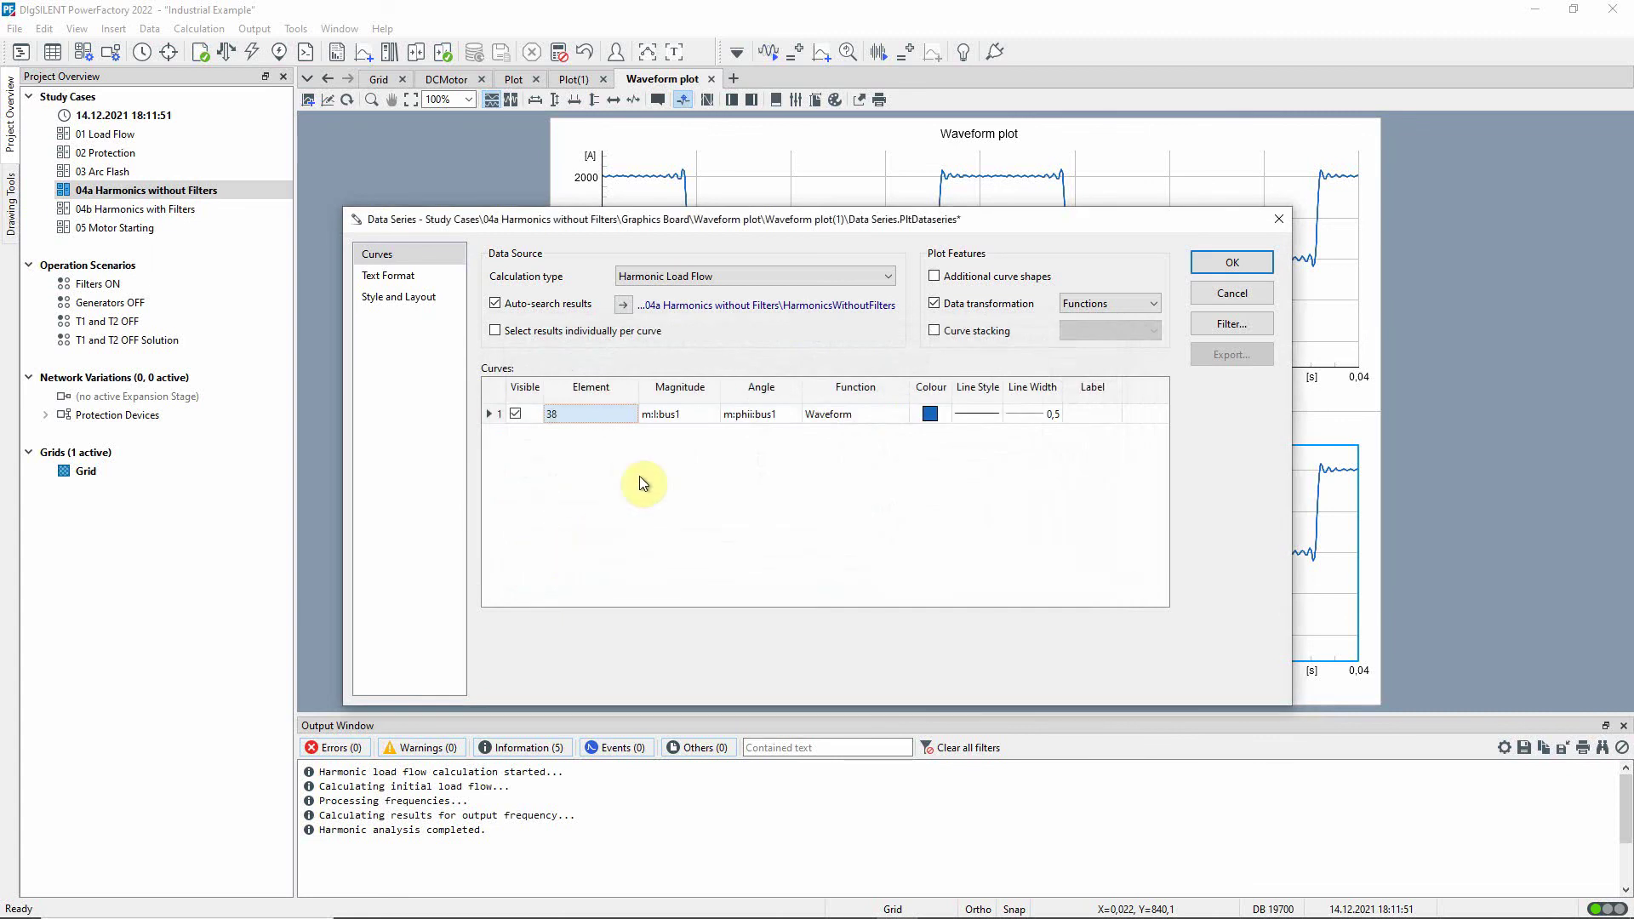
- Set magnitude m:u and angle m:phiu, apply, and autoscale the lower plot
click(685, 416)
click(691, 417)
click(681, 431)
click(752, 416)
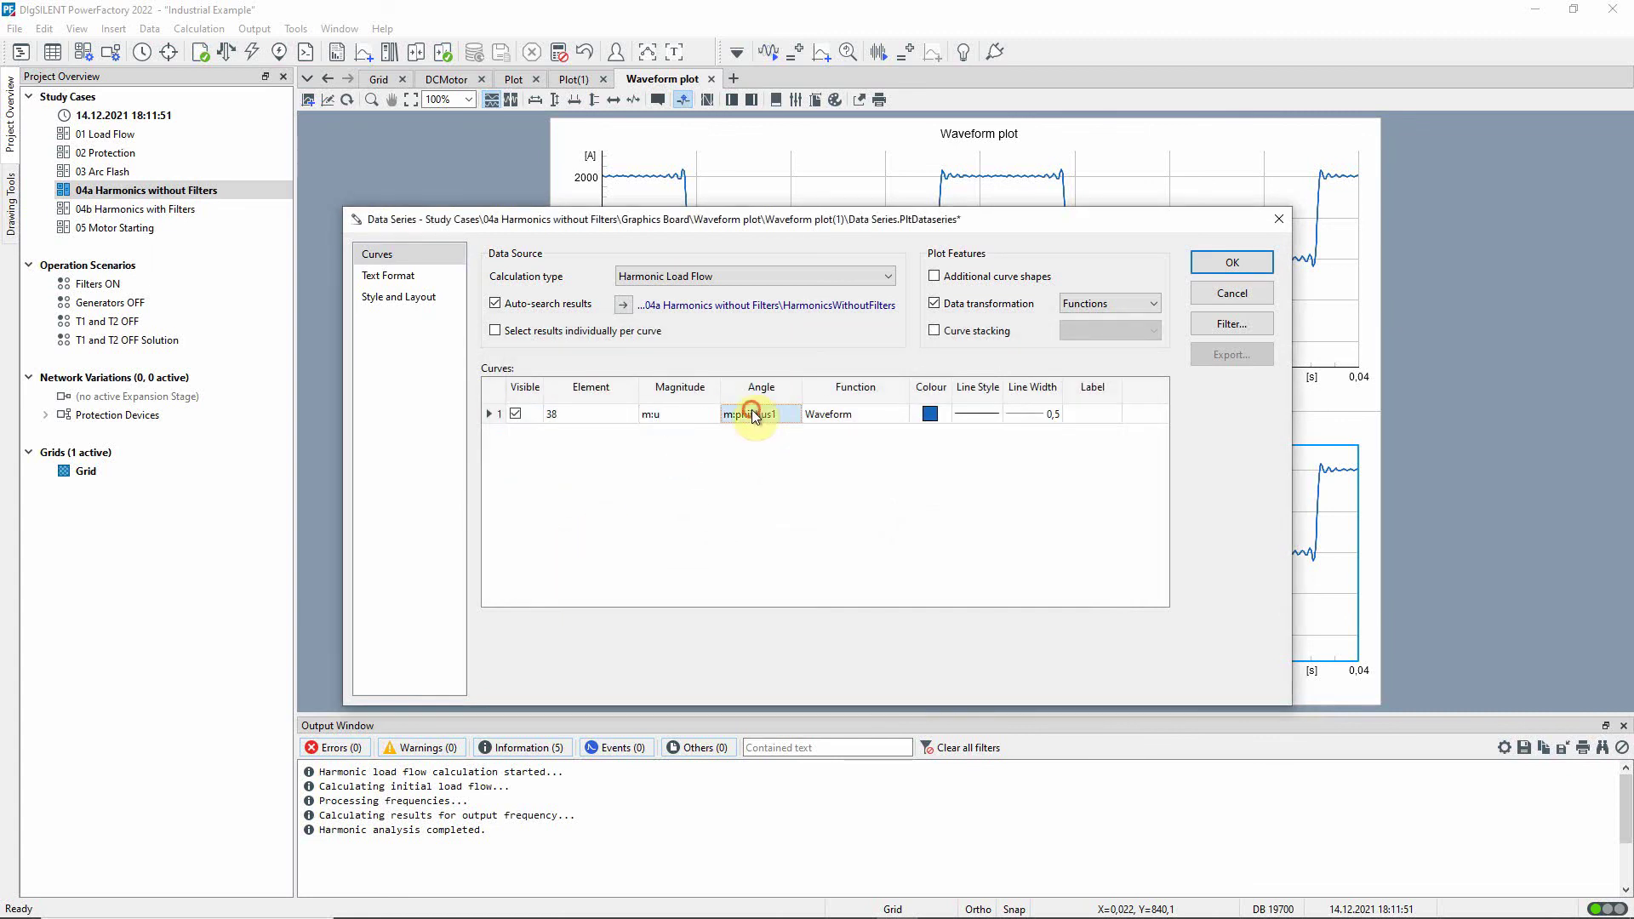
click(753, 415)
click(796, 449)
click(1212, 263)
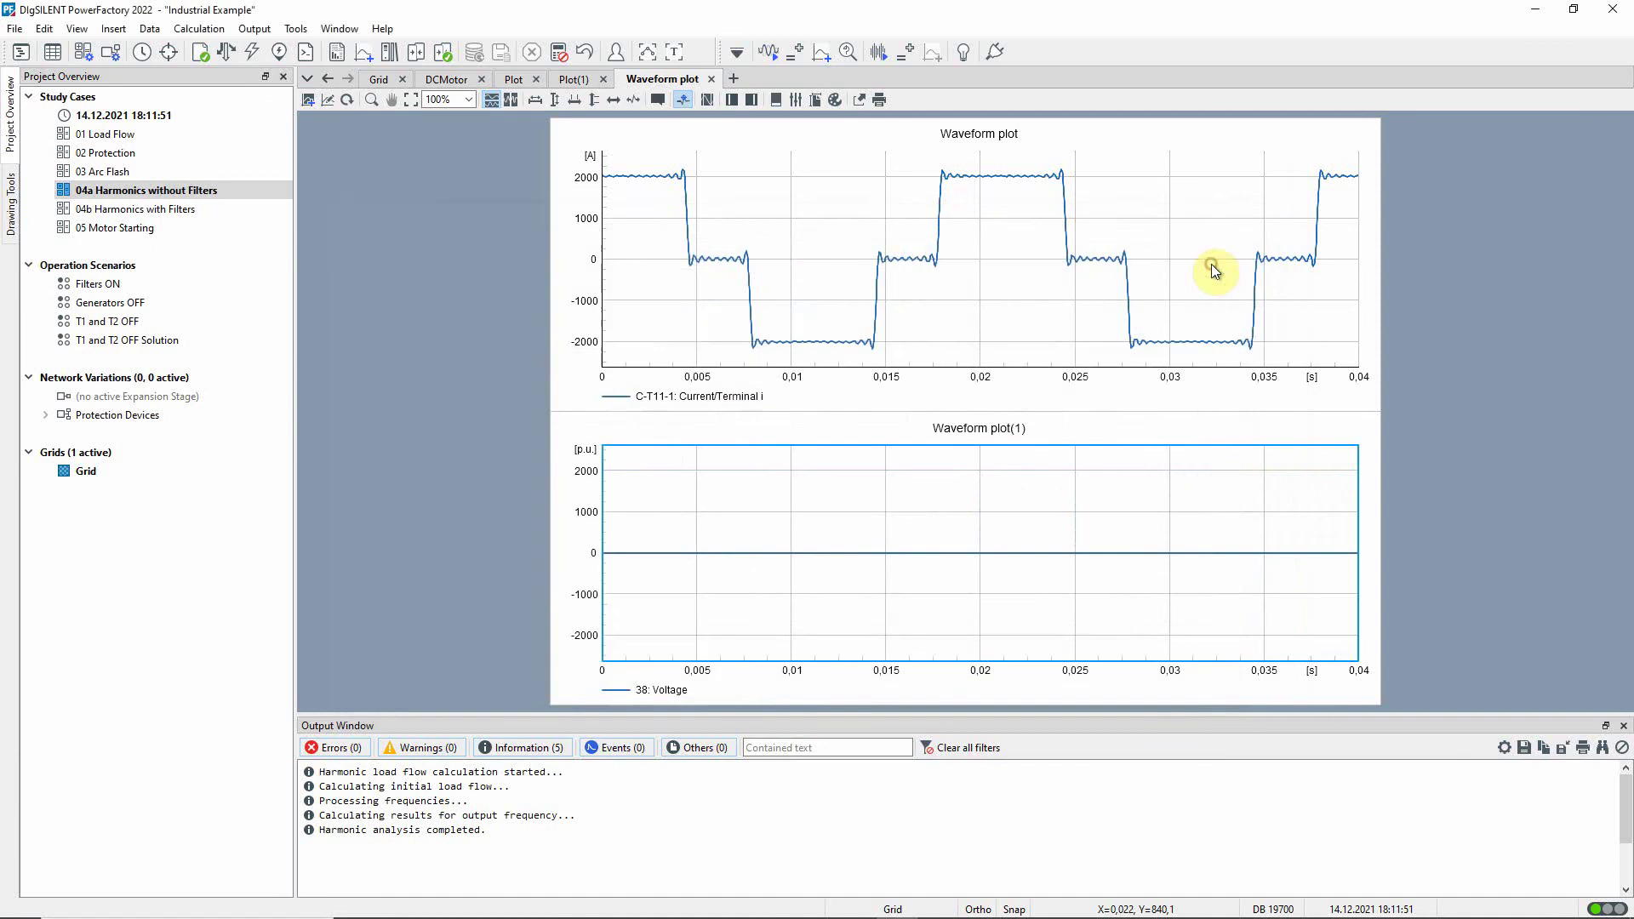
click(553, 99)
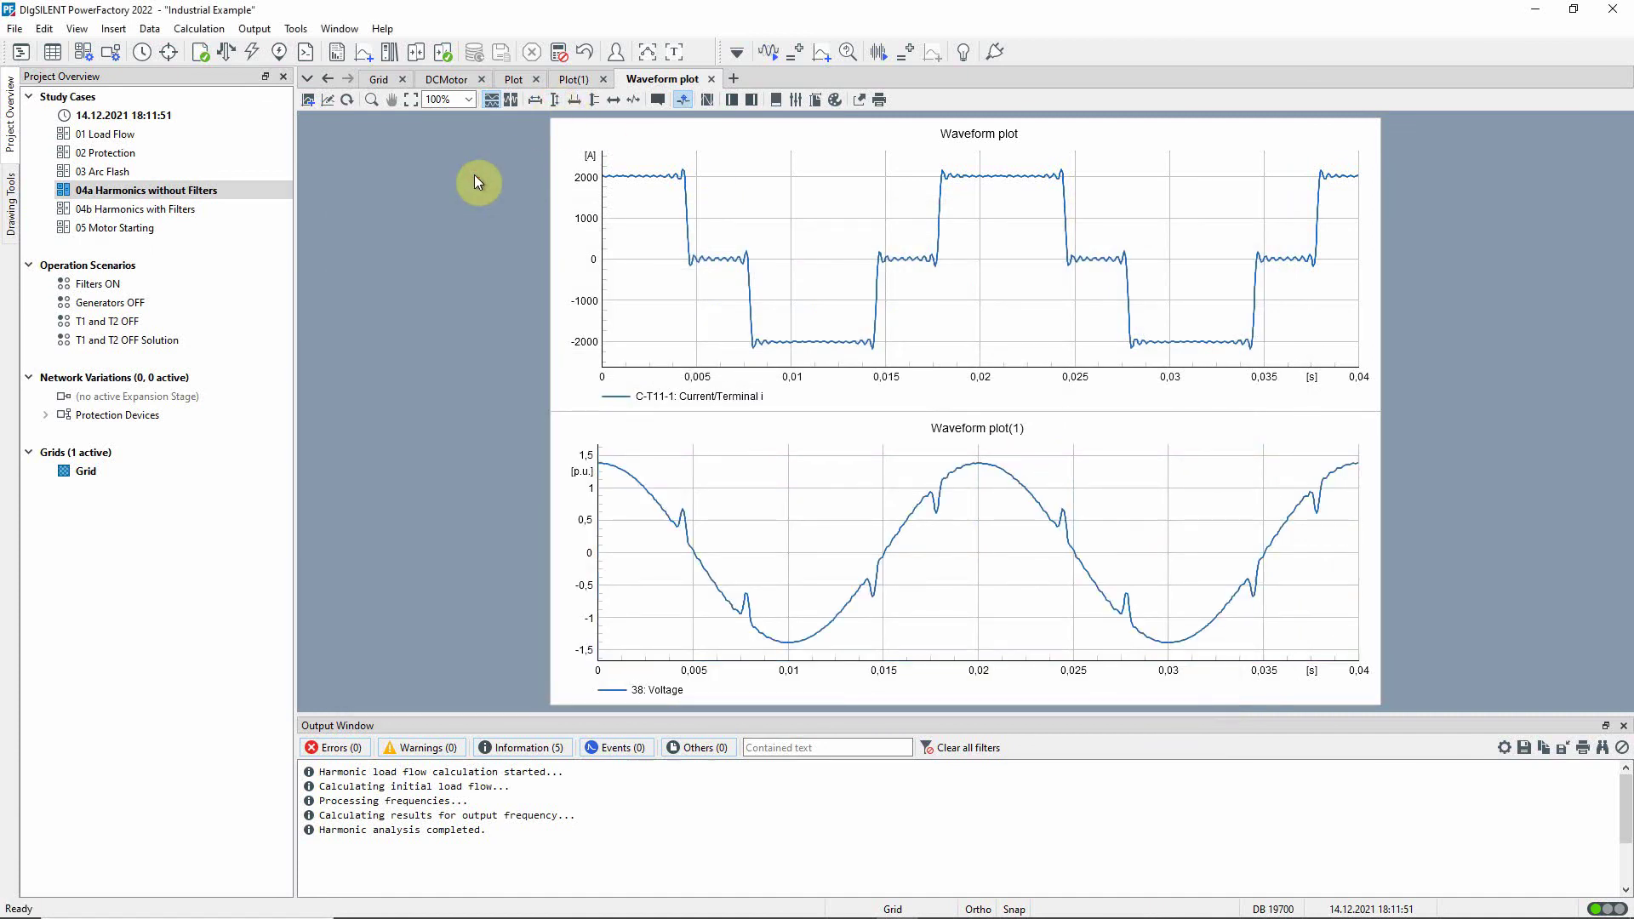
- Copy the harmonic distortion bar chart from Plot(1) and paste it below the Waveform page's waveforms
click(566, 80)
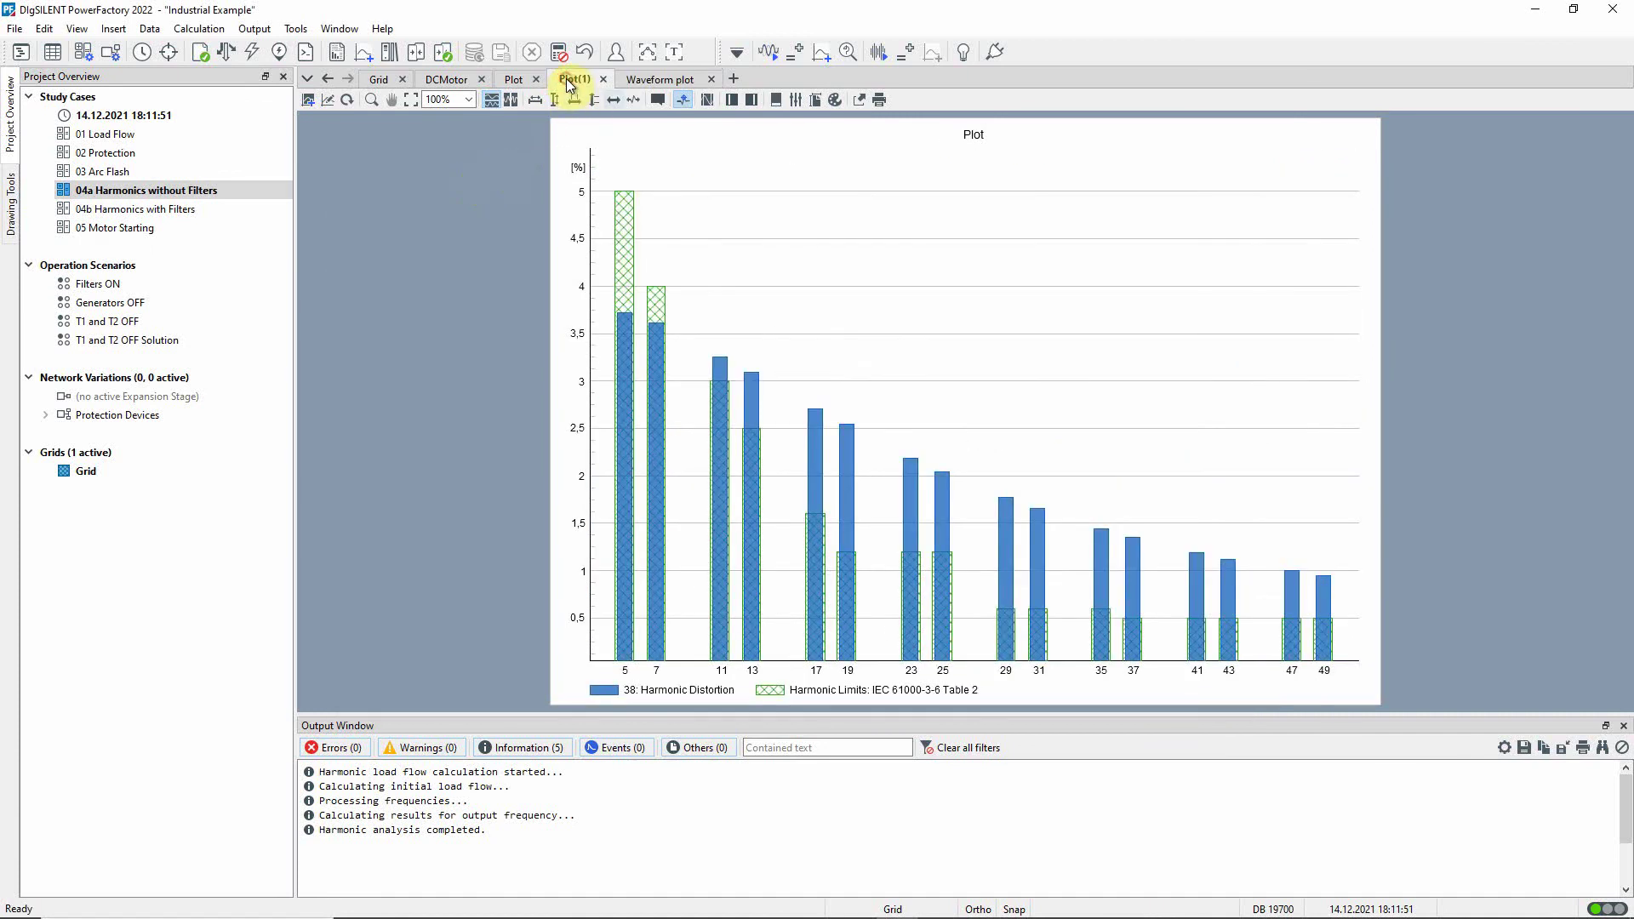
right_click(797, 206)
click(870, 502)
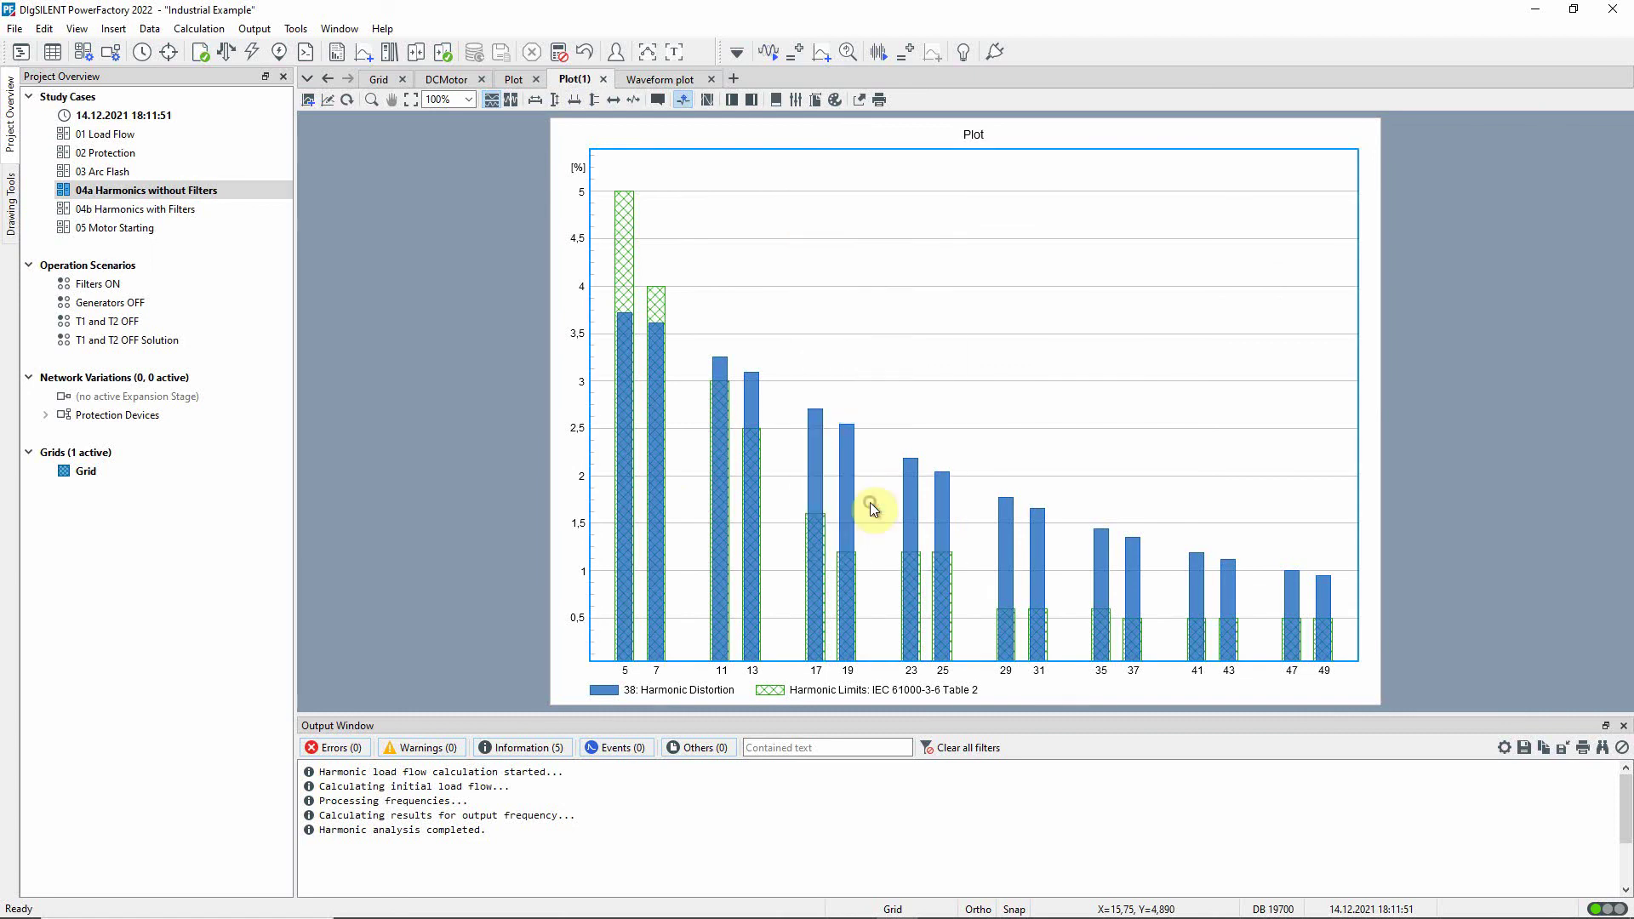
click(685, 82)
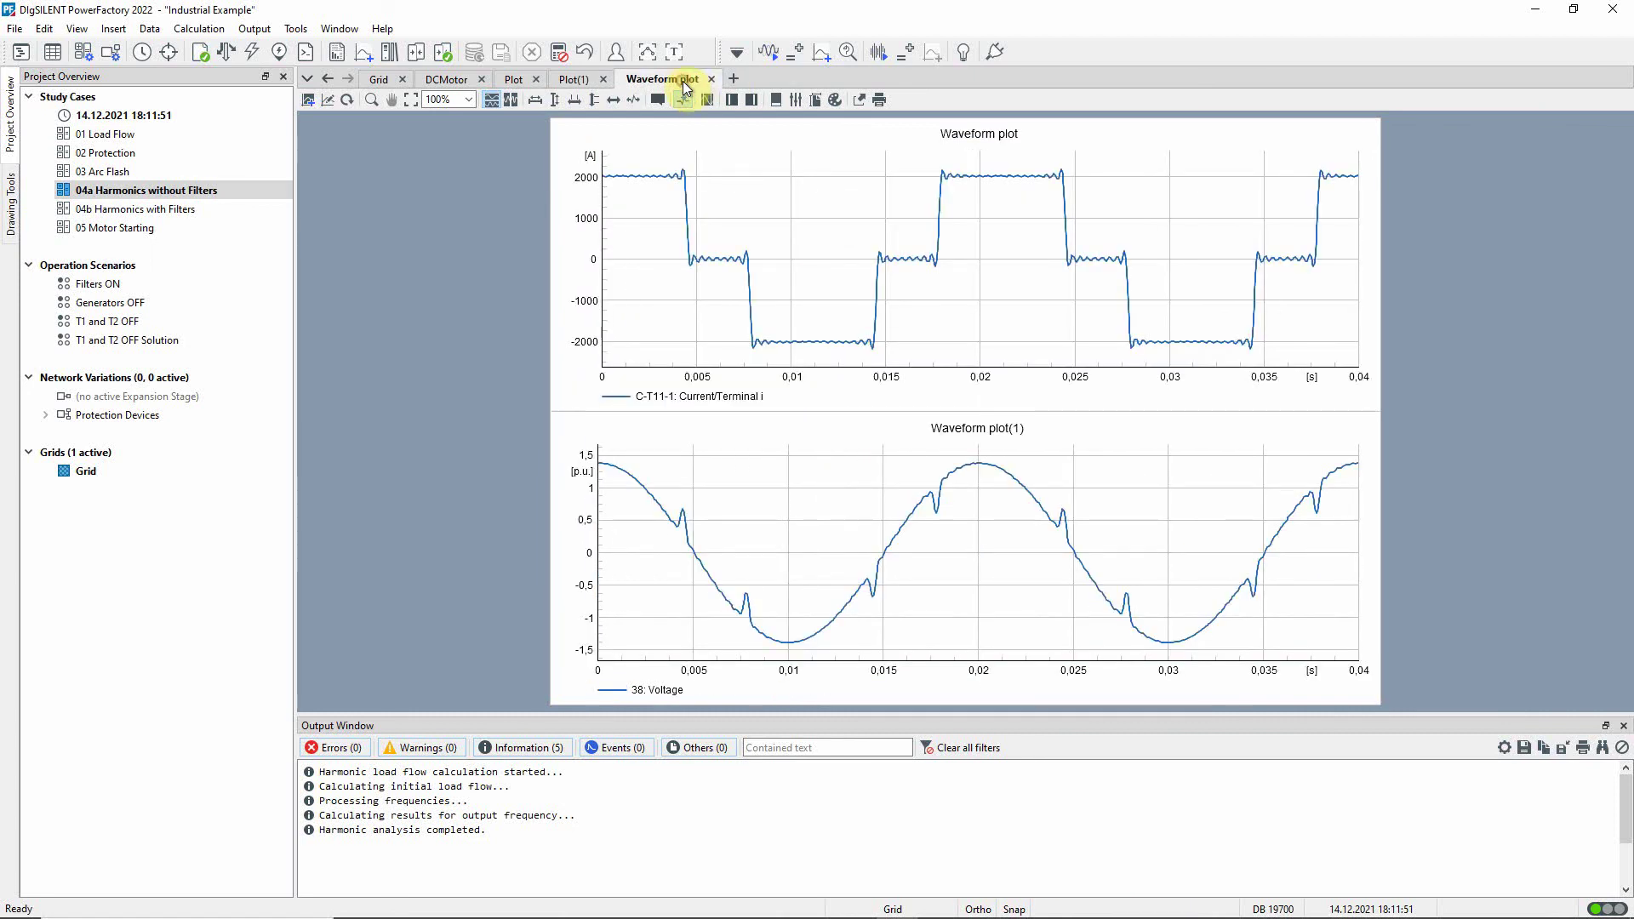
right_click(1520, 252)
click(1519, 305)
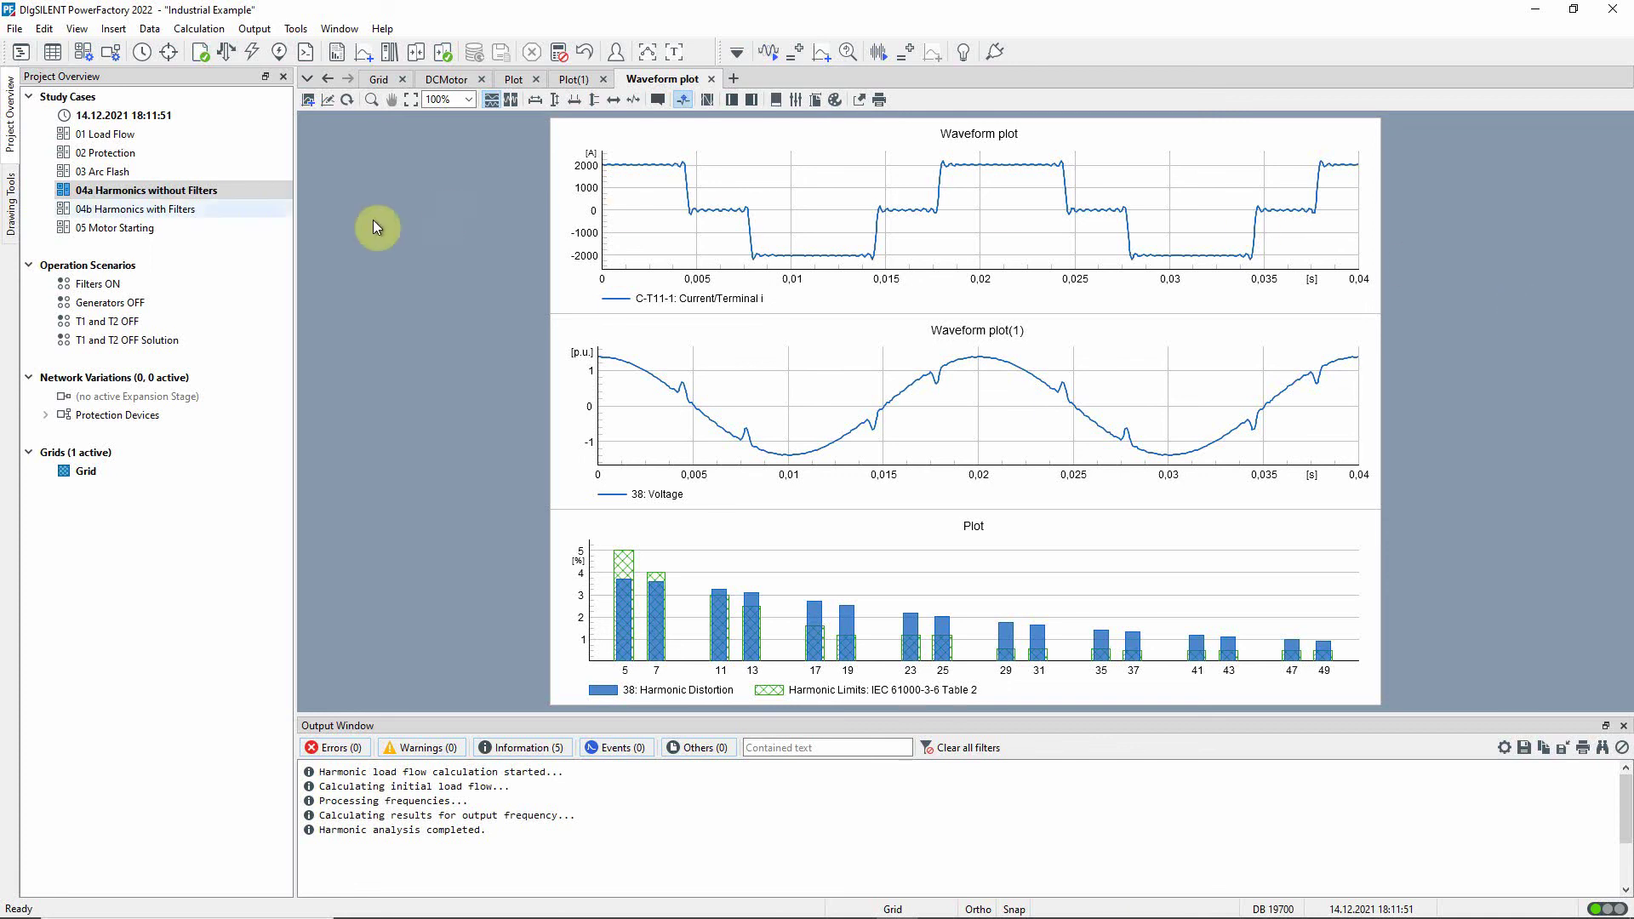
- Activate 04b Harmonics with Filters, check the Harm Filt 7th filter, and run the harmonic load flow
right_click(262, 211)
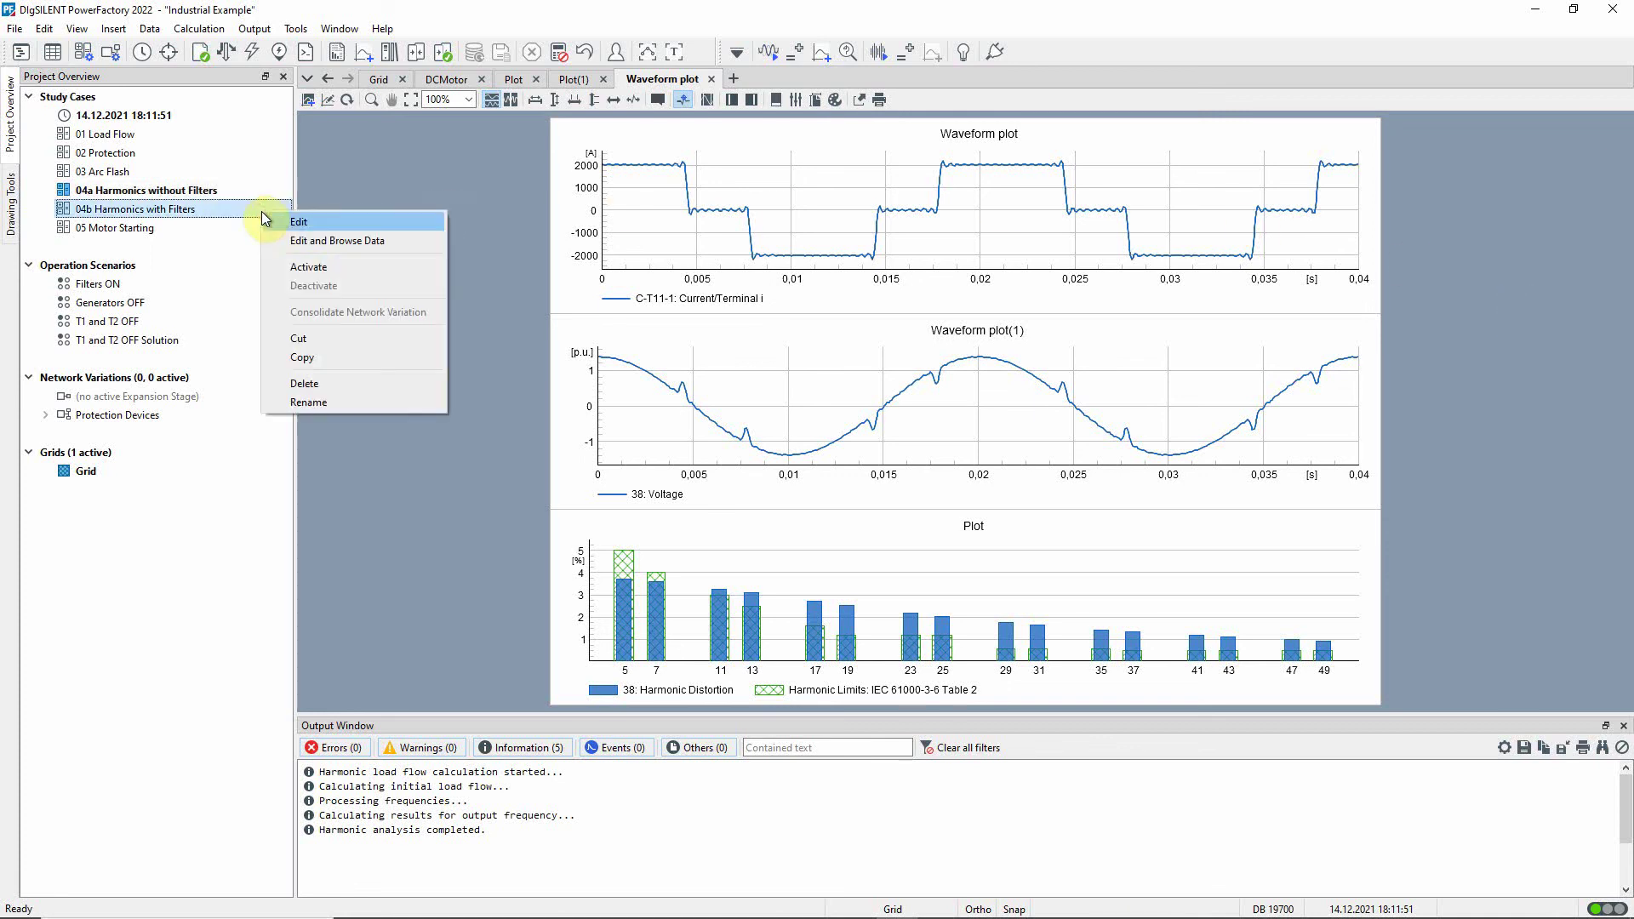
click(283, 264)
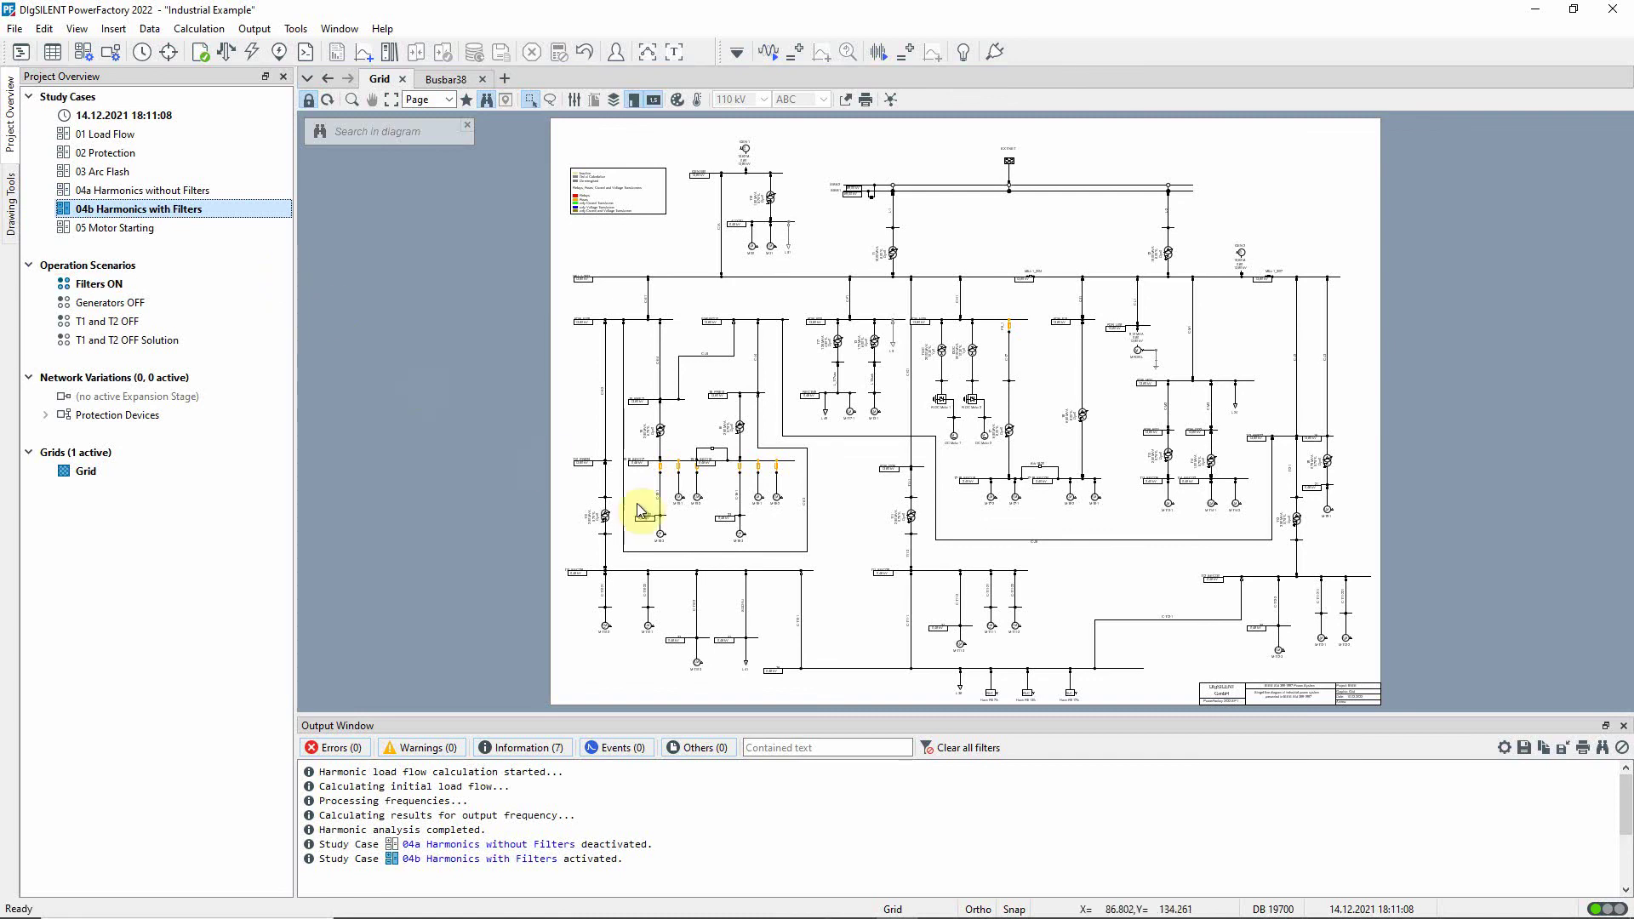
double_click(991, 694)
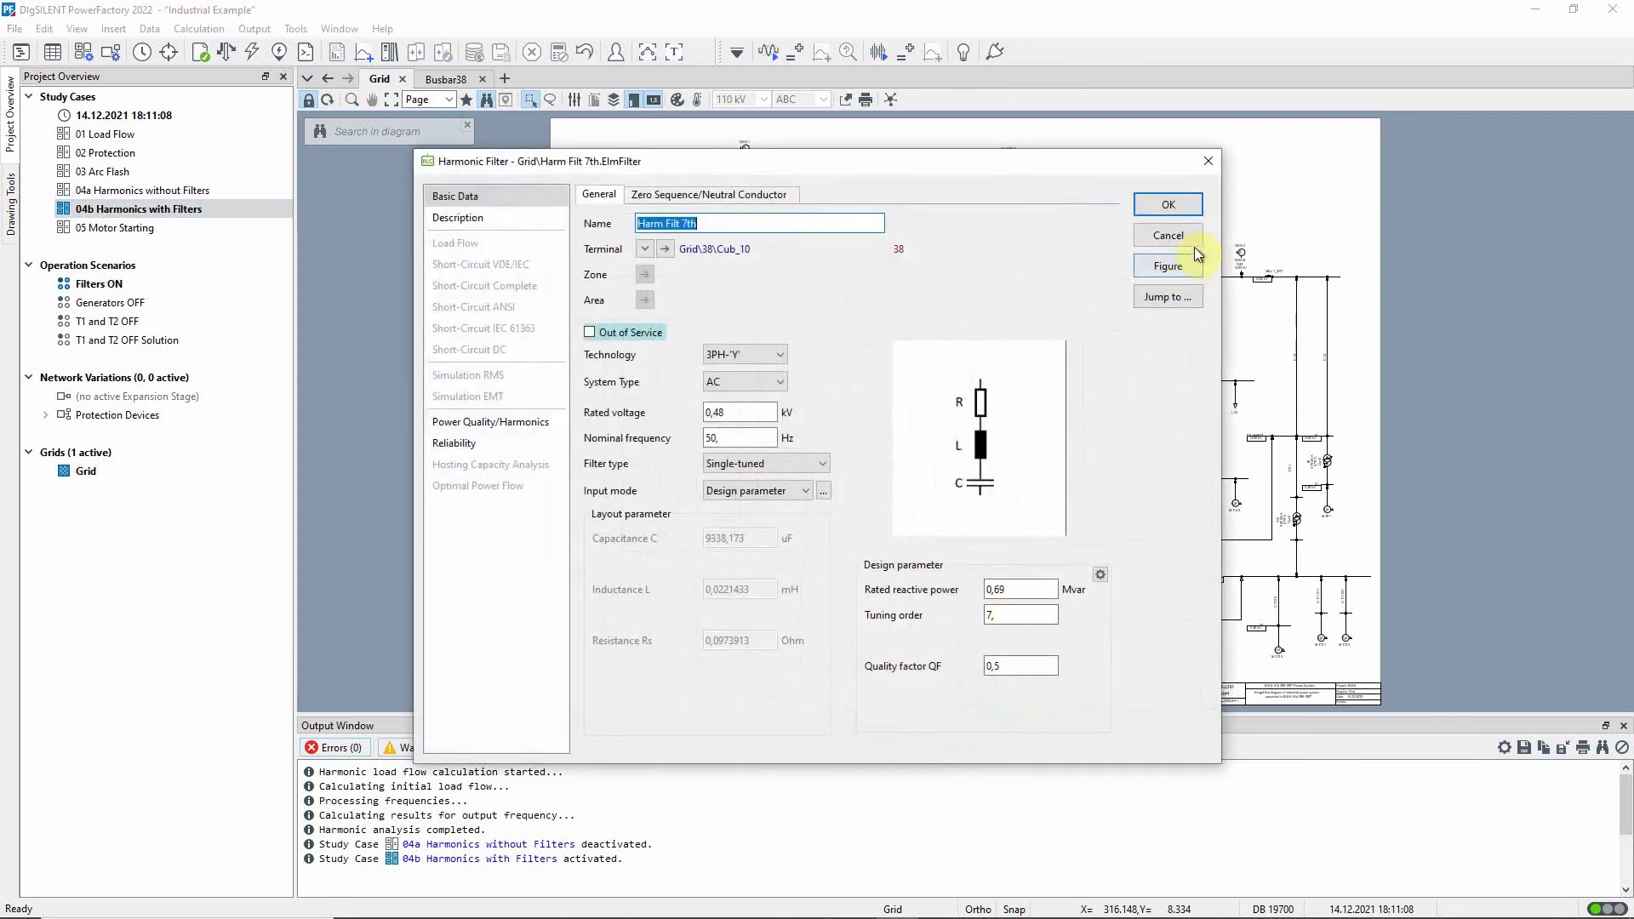
click(1212, 223)
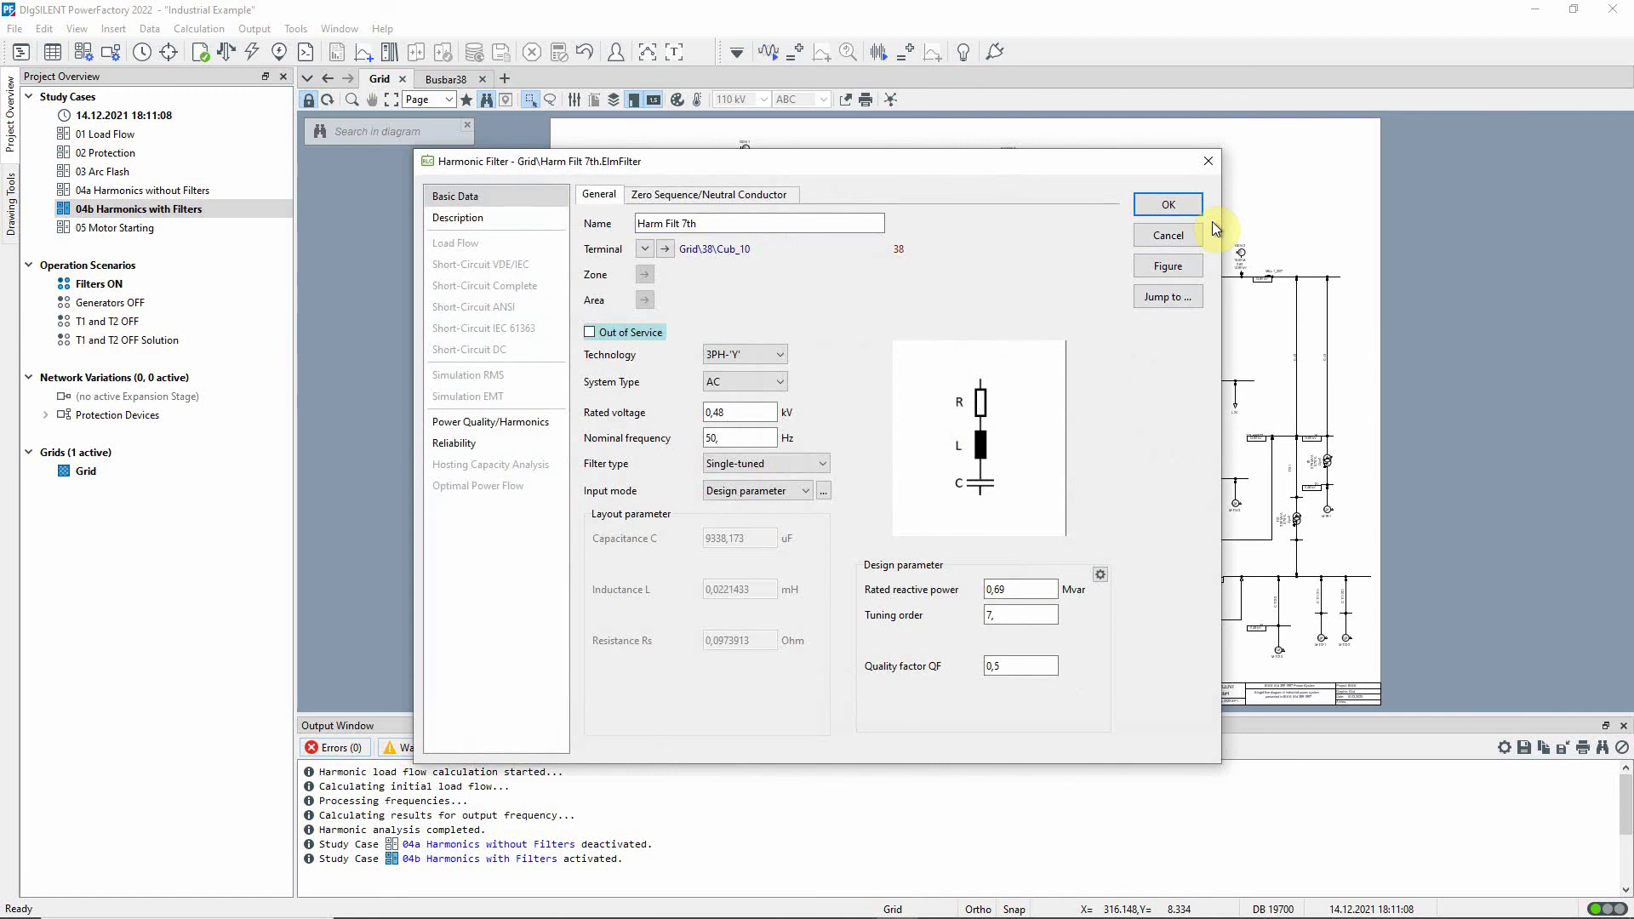
key(Escape)
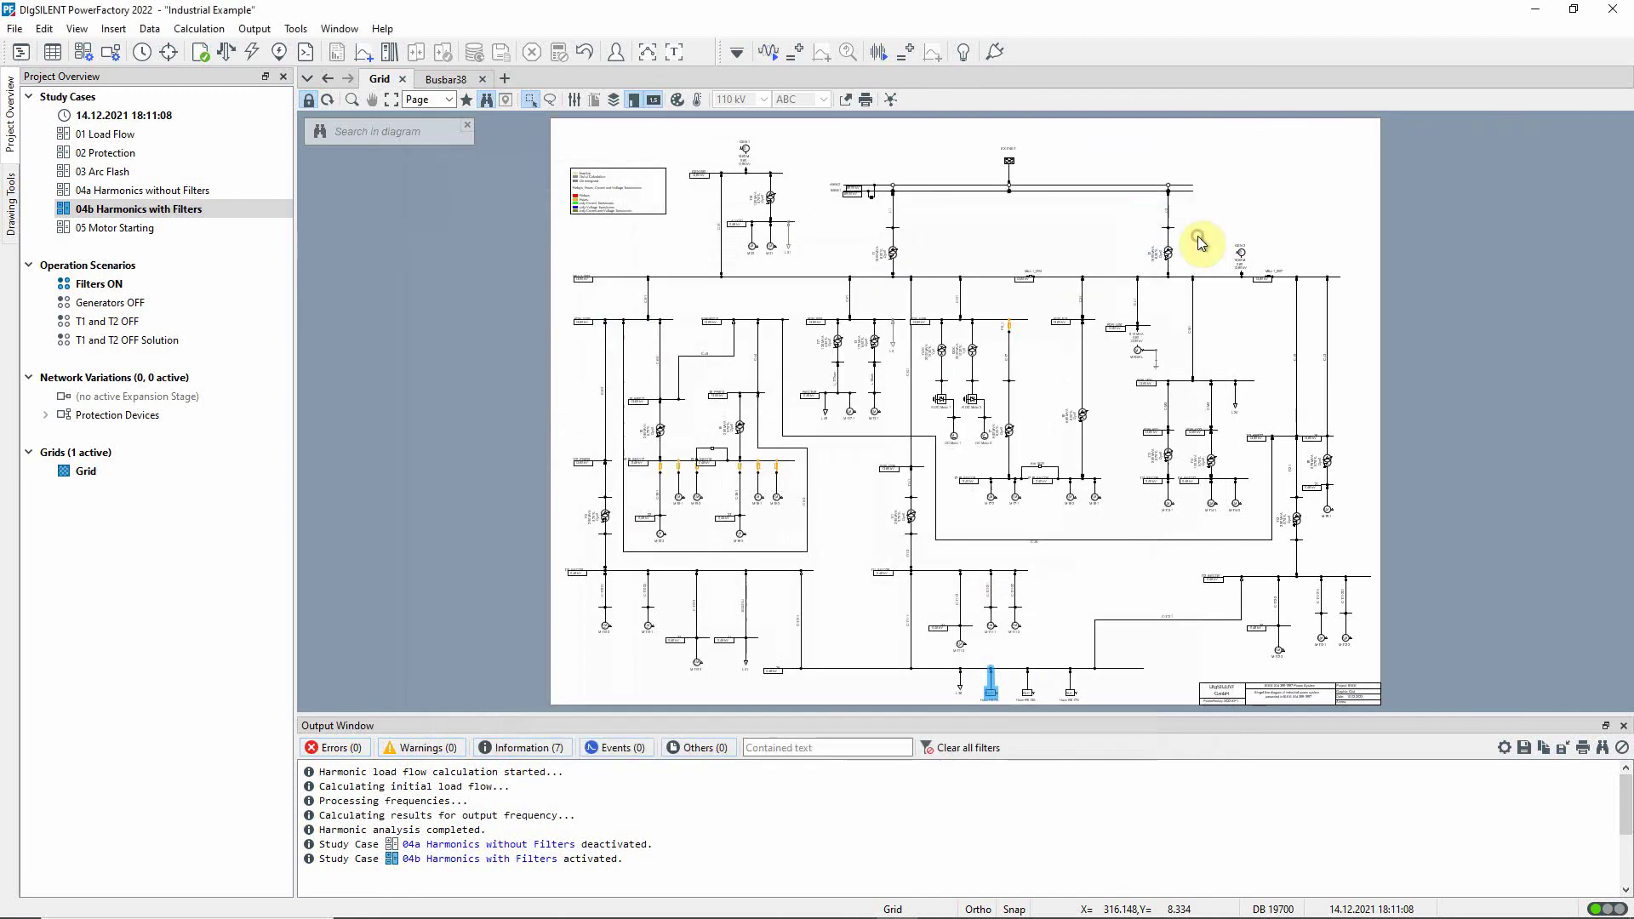
click(768, 52)
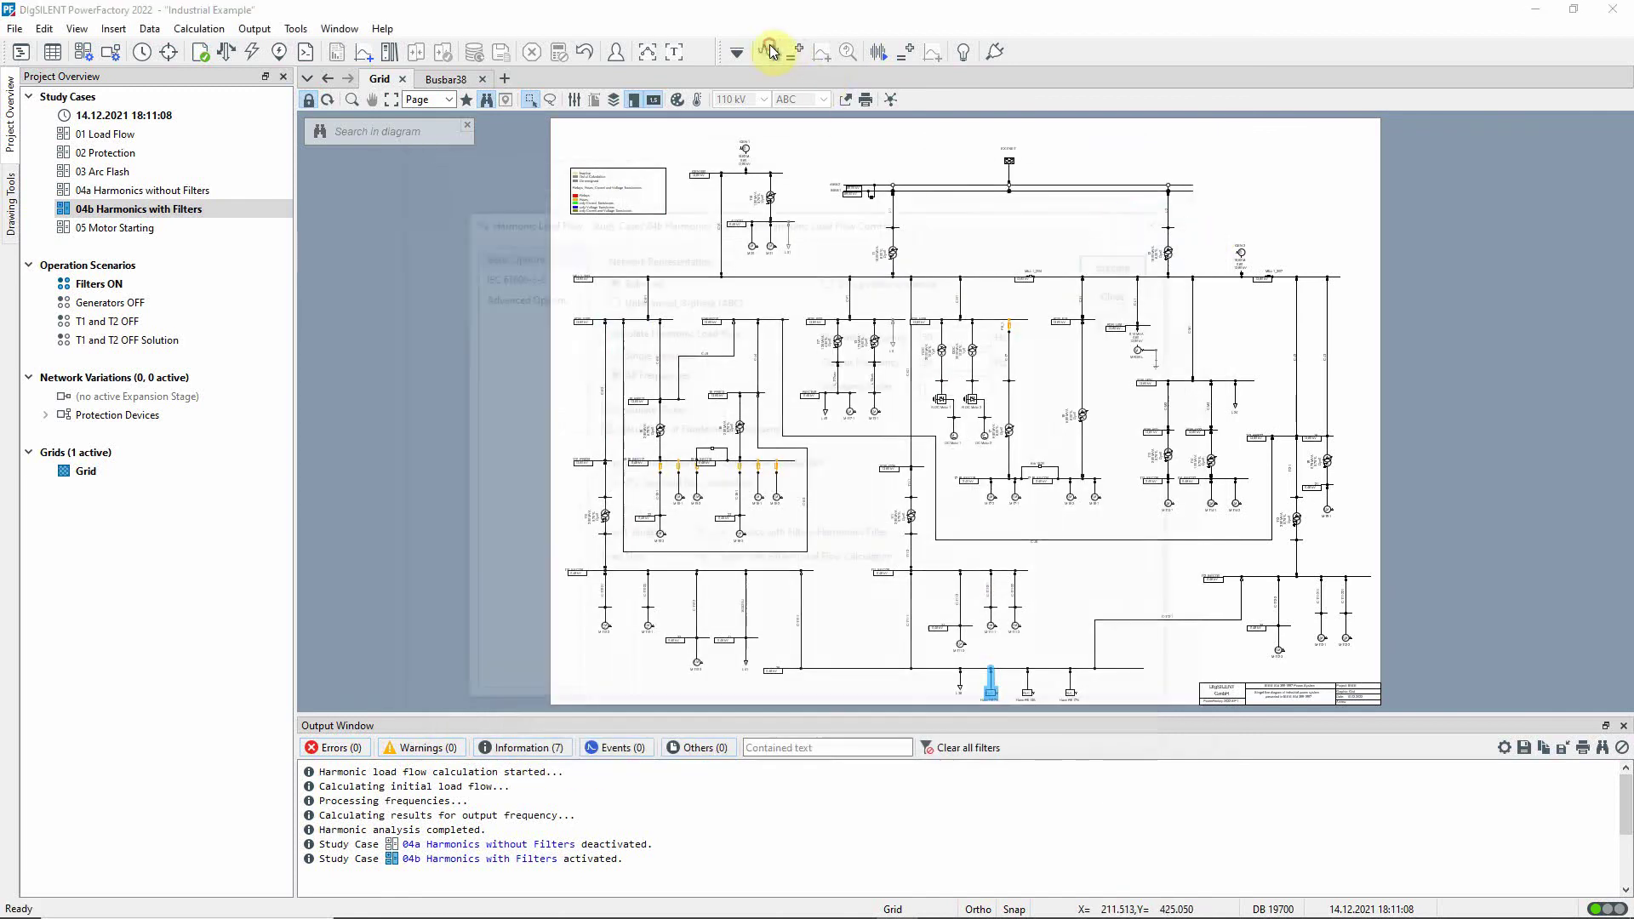
click(1122, 261)
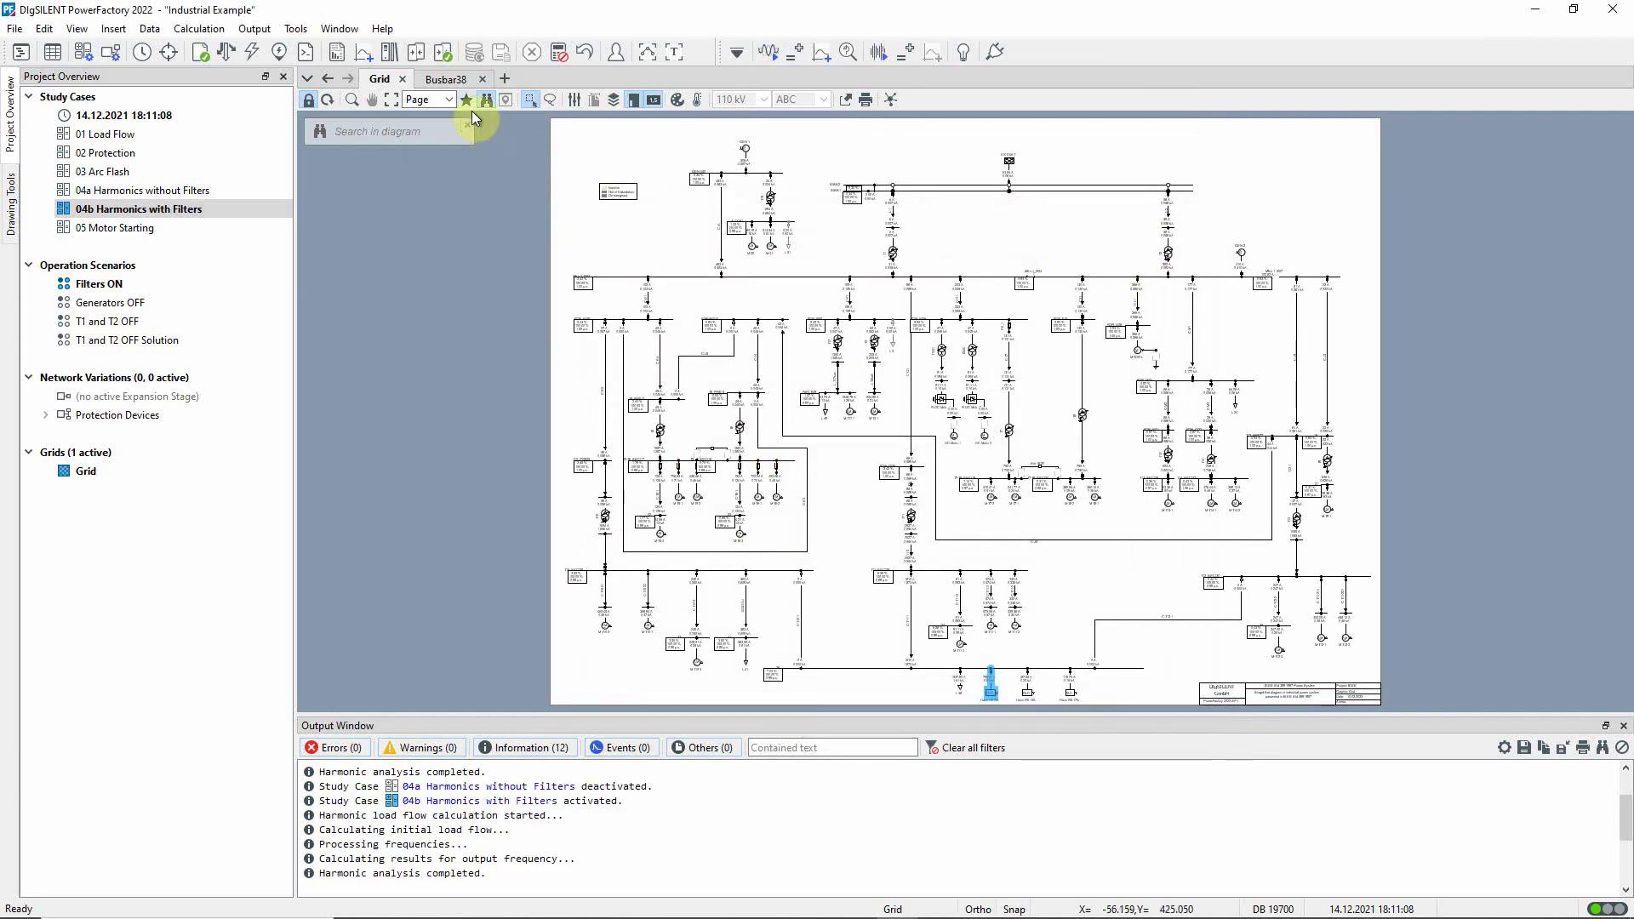
- On Busbar38, add a 'Filters OFF' curve from HarmonicsWithoutFilters to the C-T11-1 Current plot
click(453, 81)
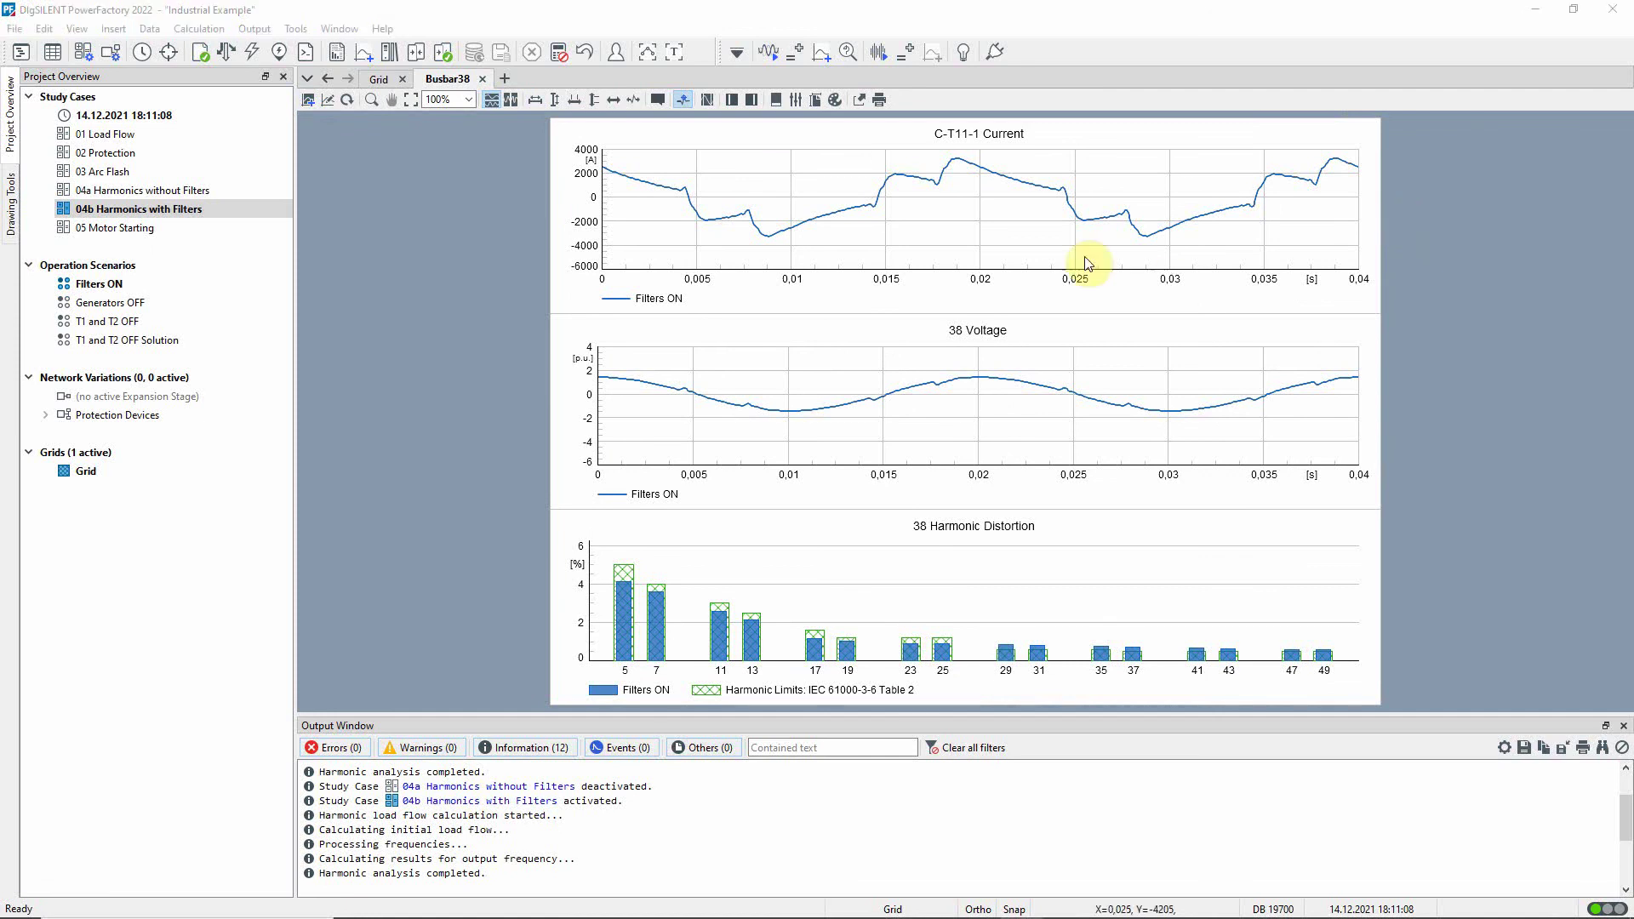
double_click(951, 209)
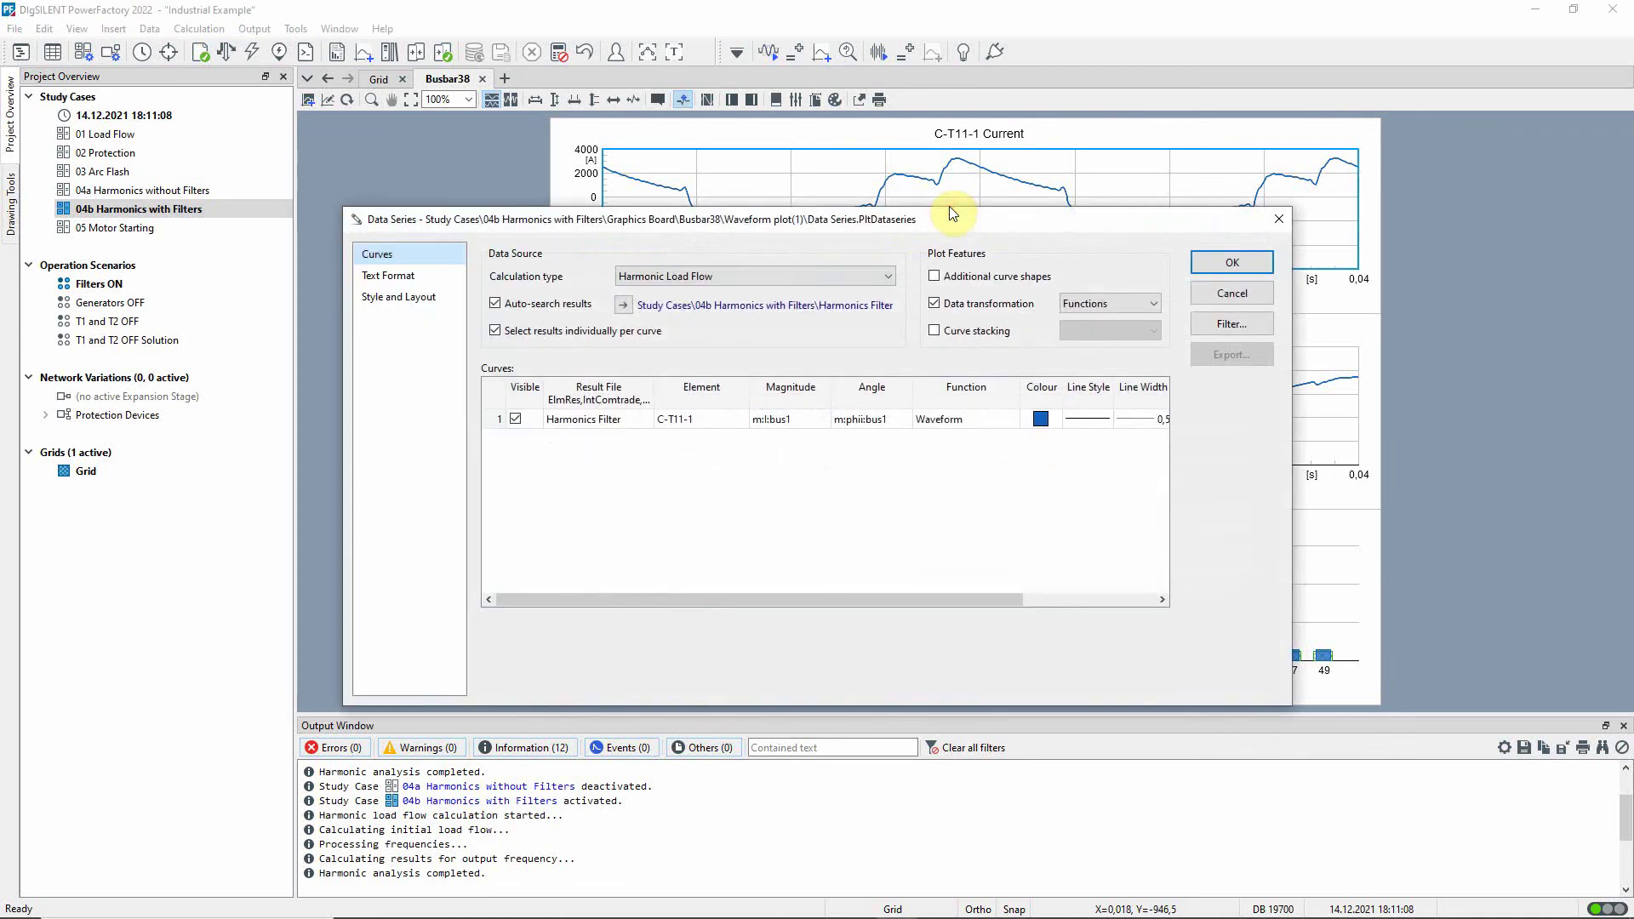
click(487, 417)
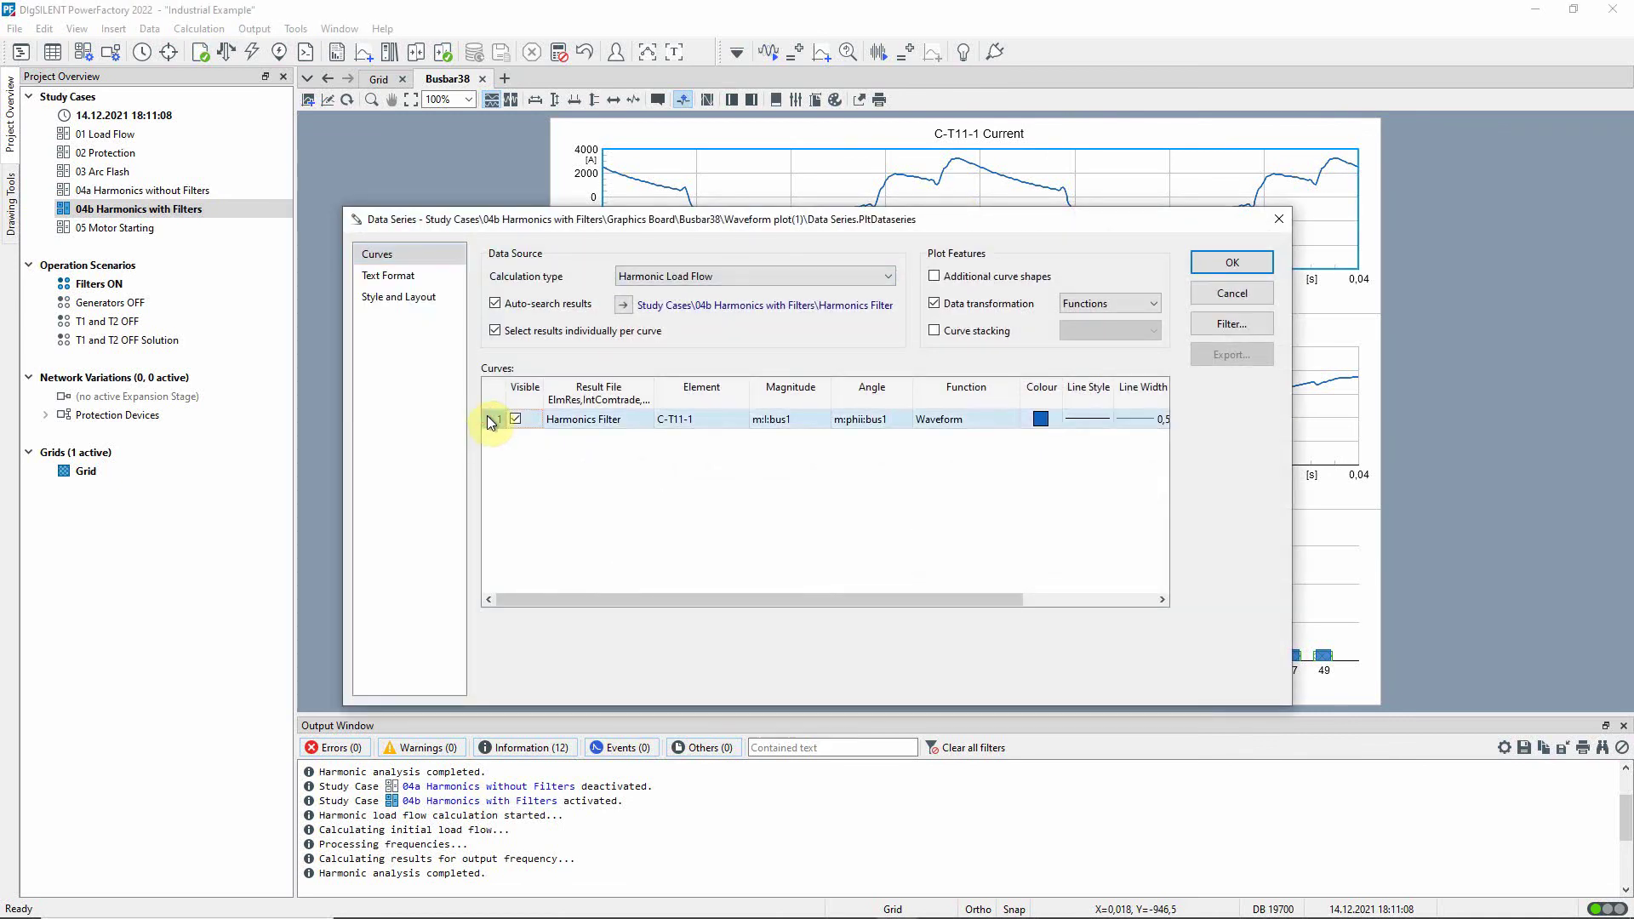
key(Insert)
double_click(582, 438)
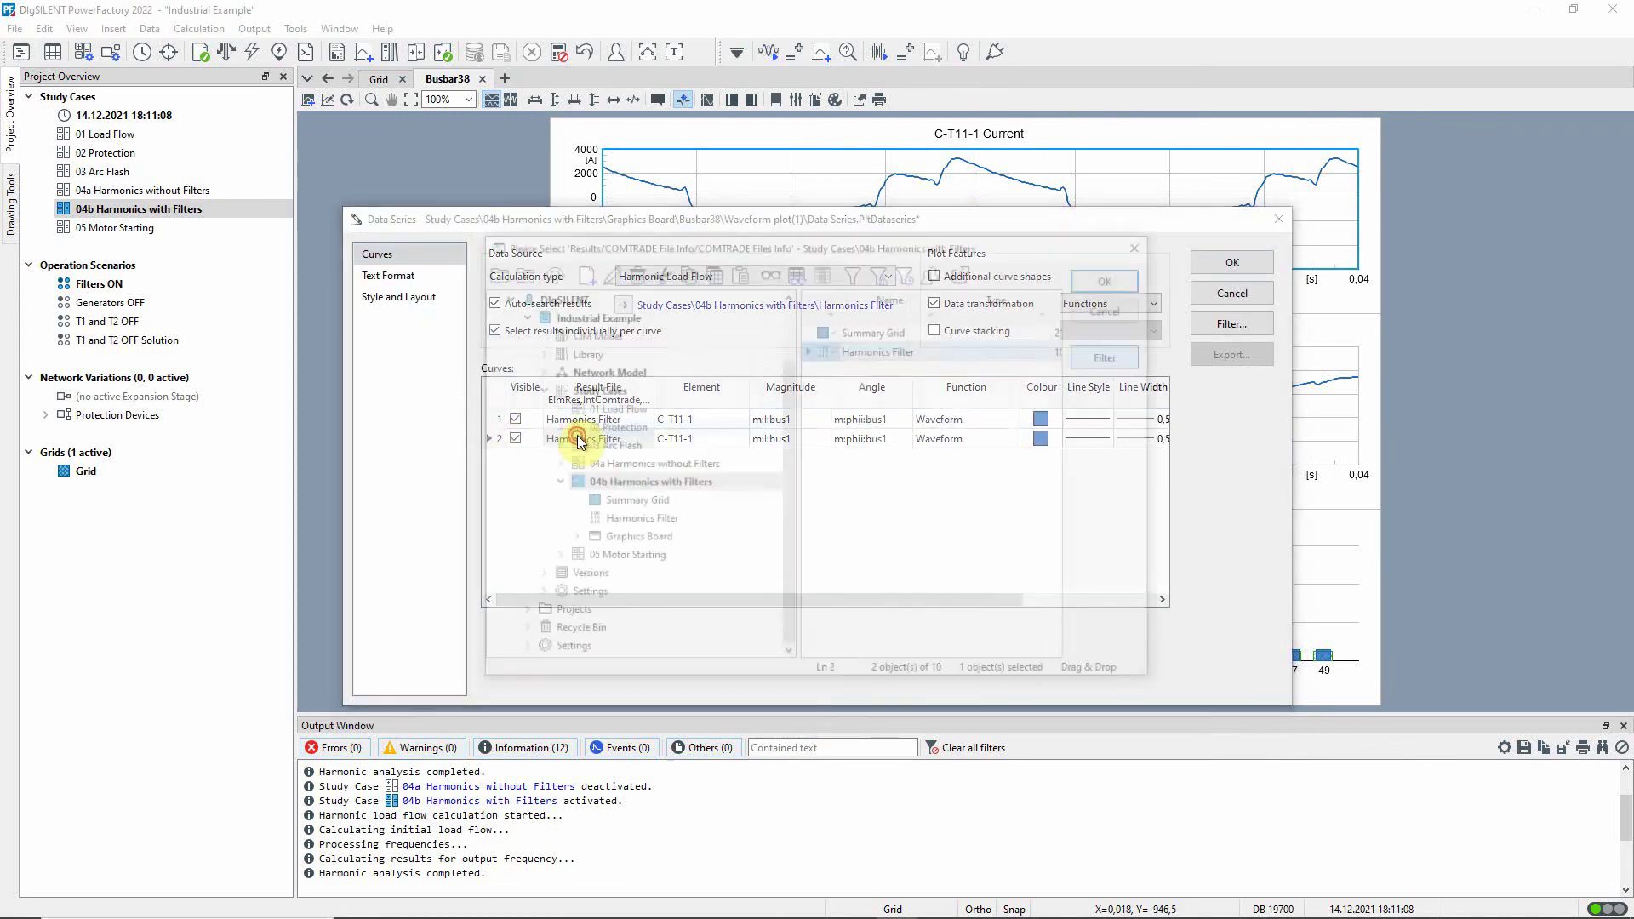
click(598, 464)
double_click(821, 349)
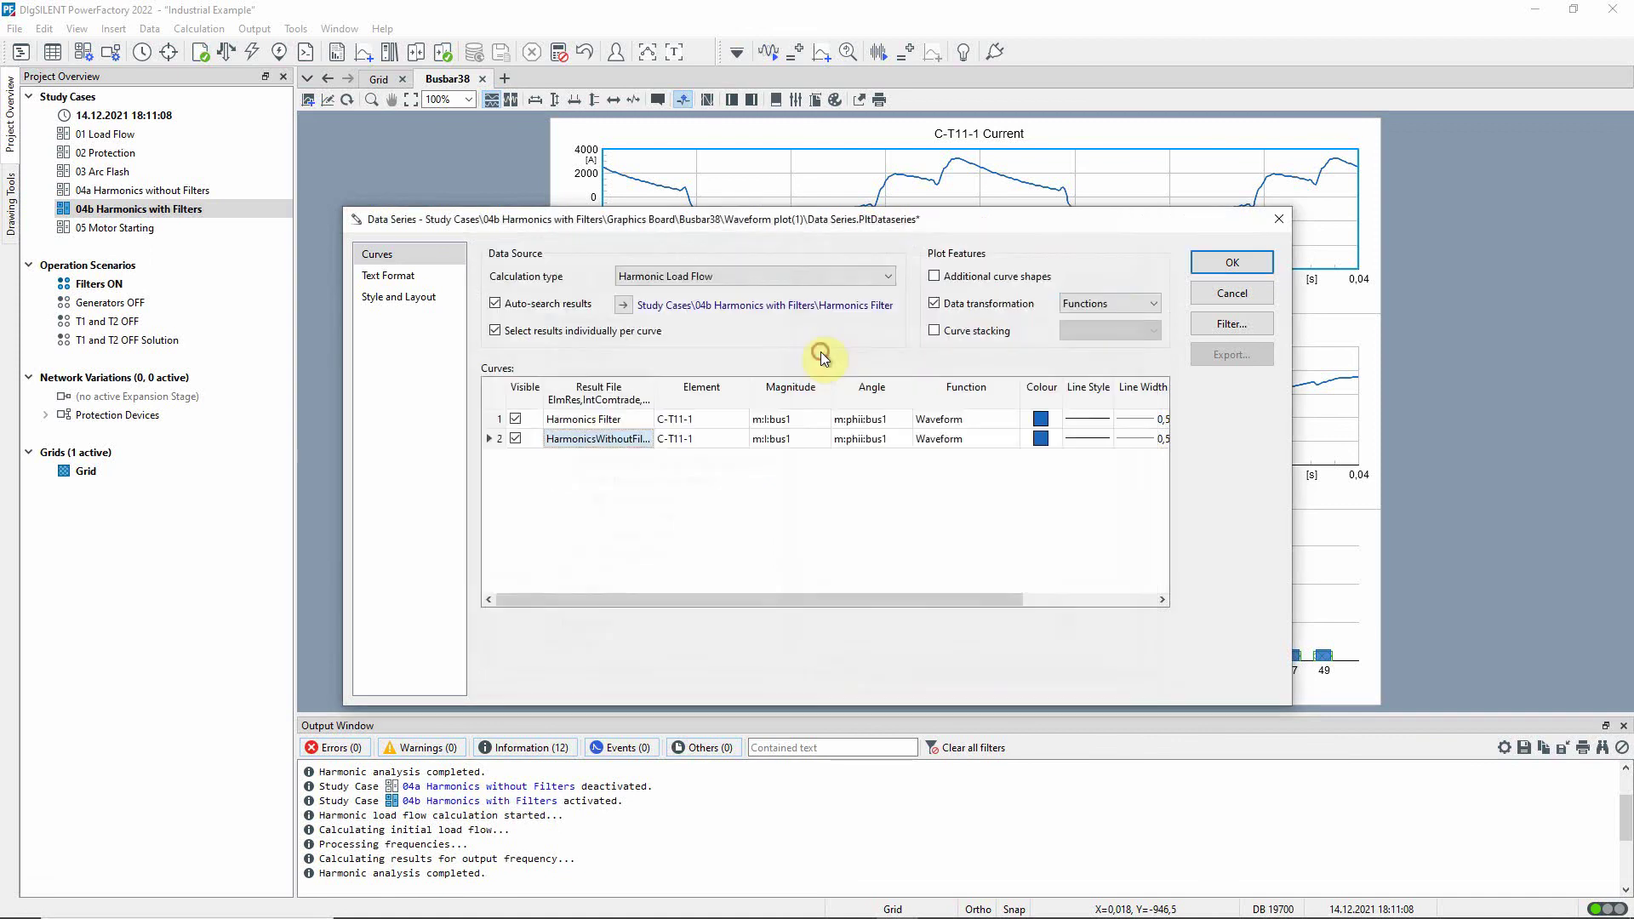
click(1077, 597)
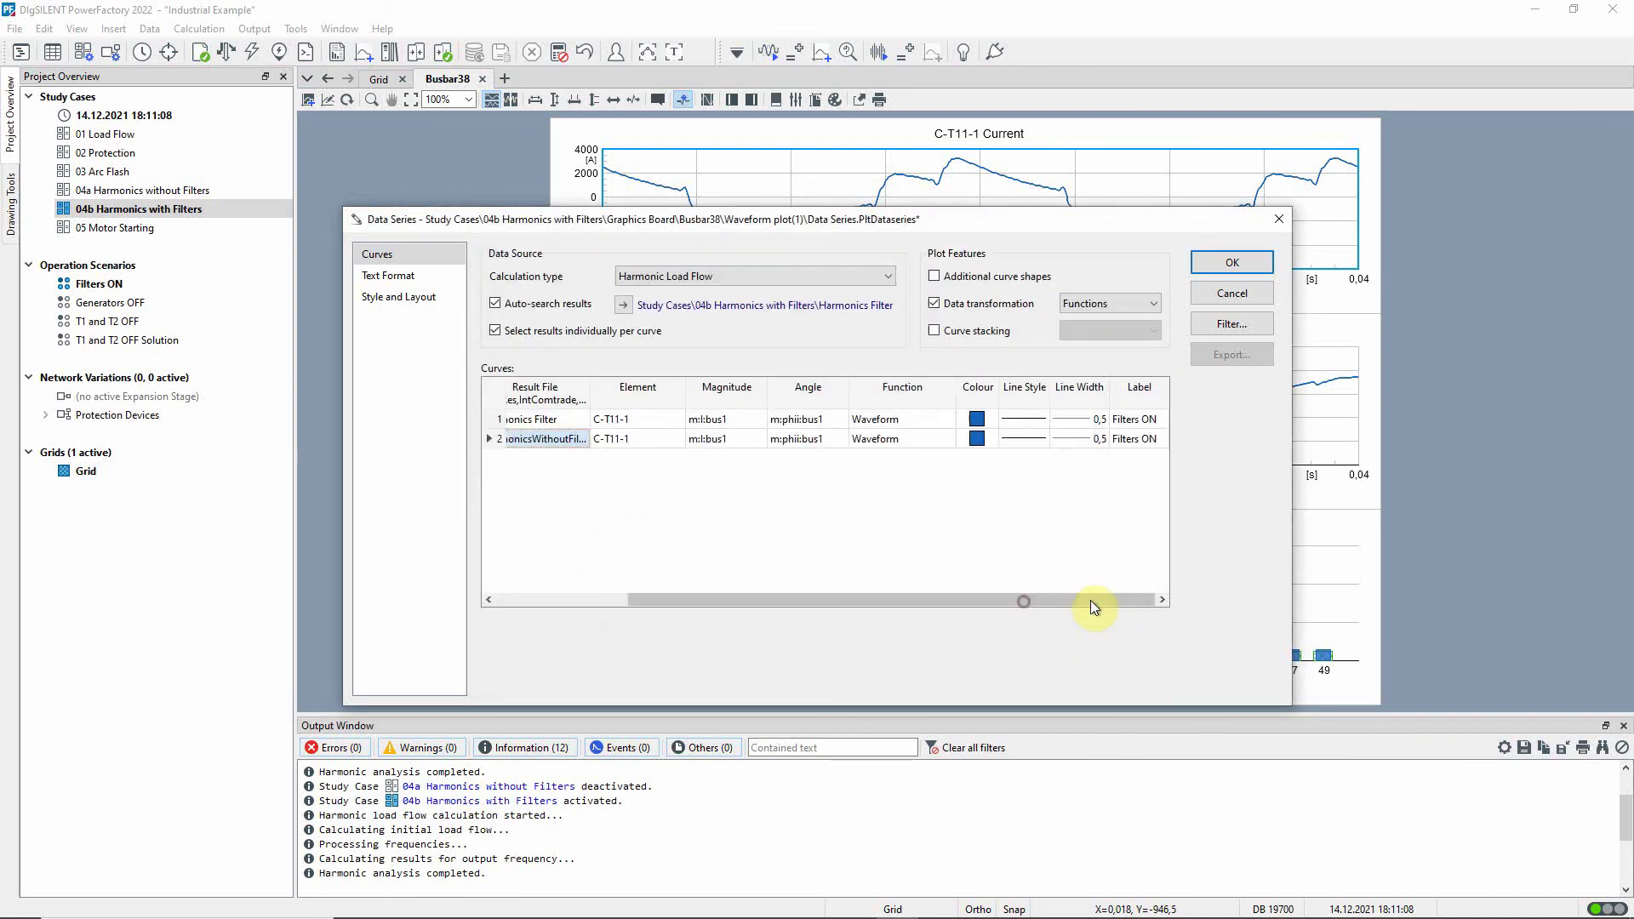
double_click(1157, 438)
key(BackSpace)
text(FF)
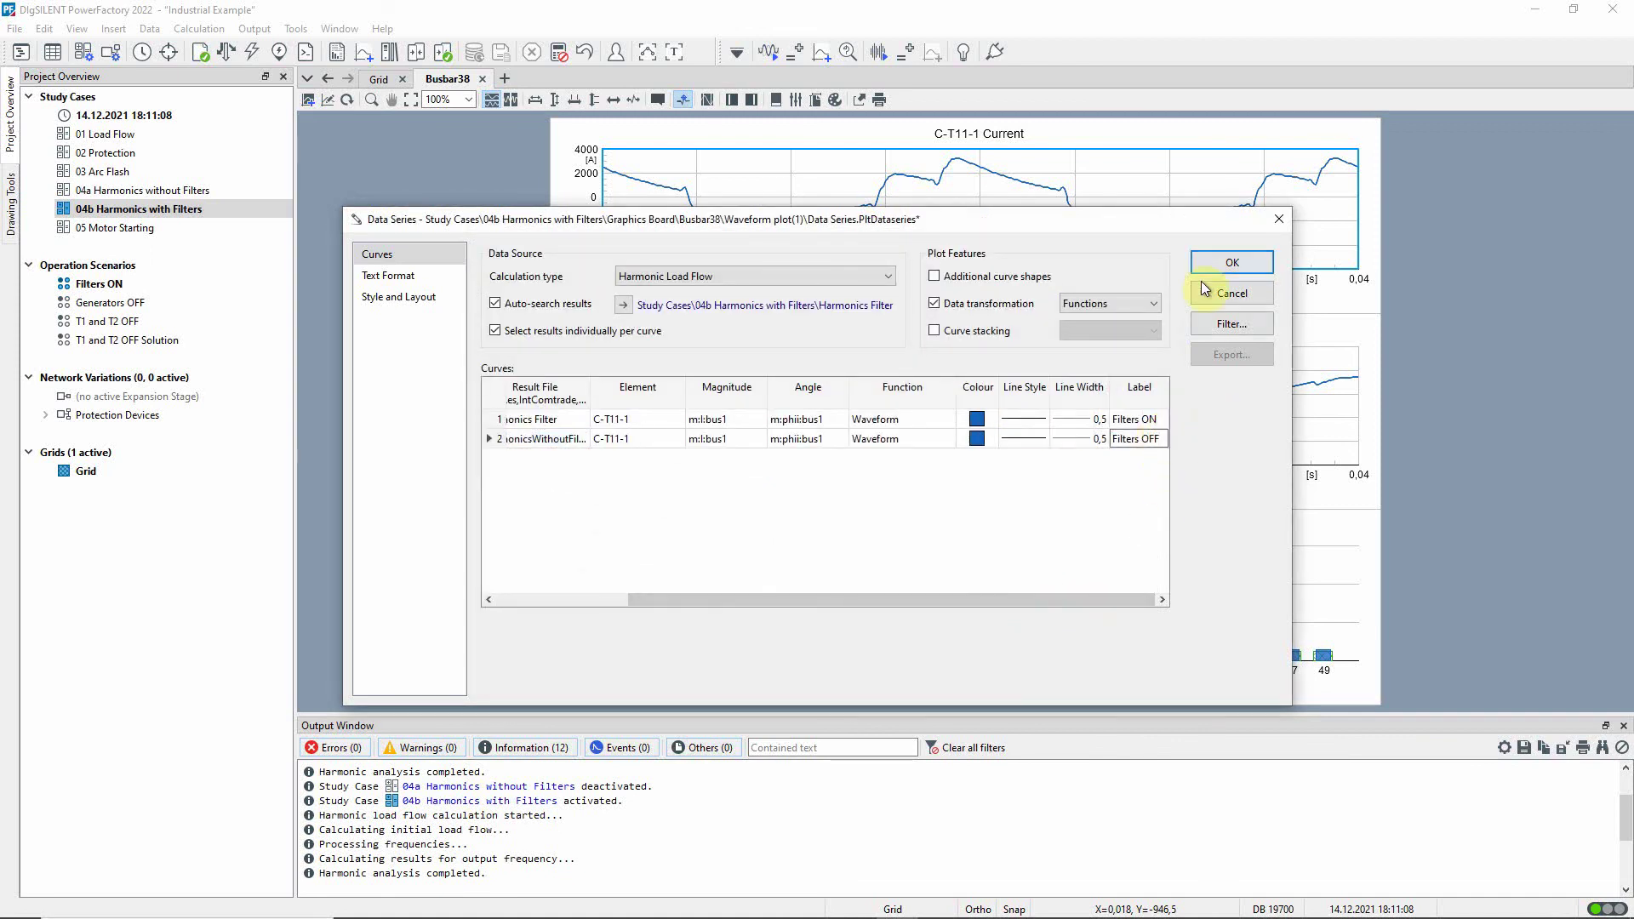
click(1209, 261)
- Apply the colour palette to the current plot so the Filters OFF curve turns red
right_click(1141, 226)
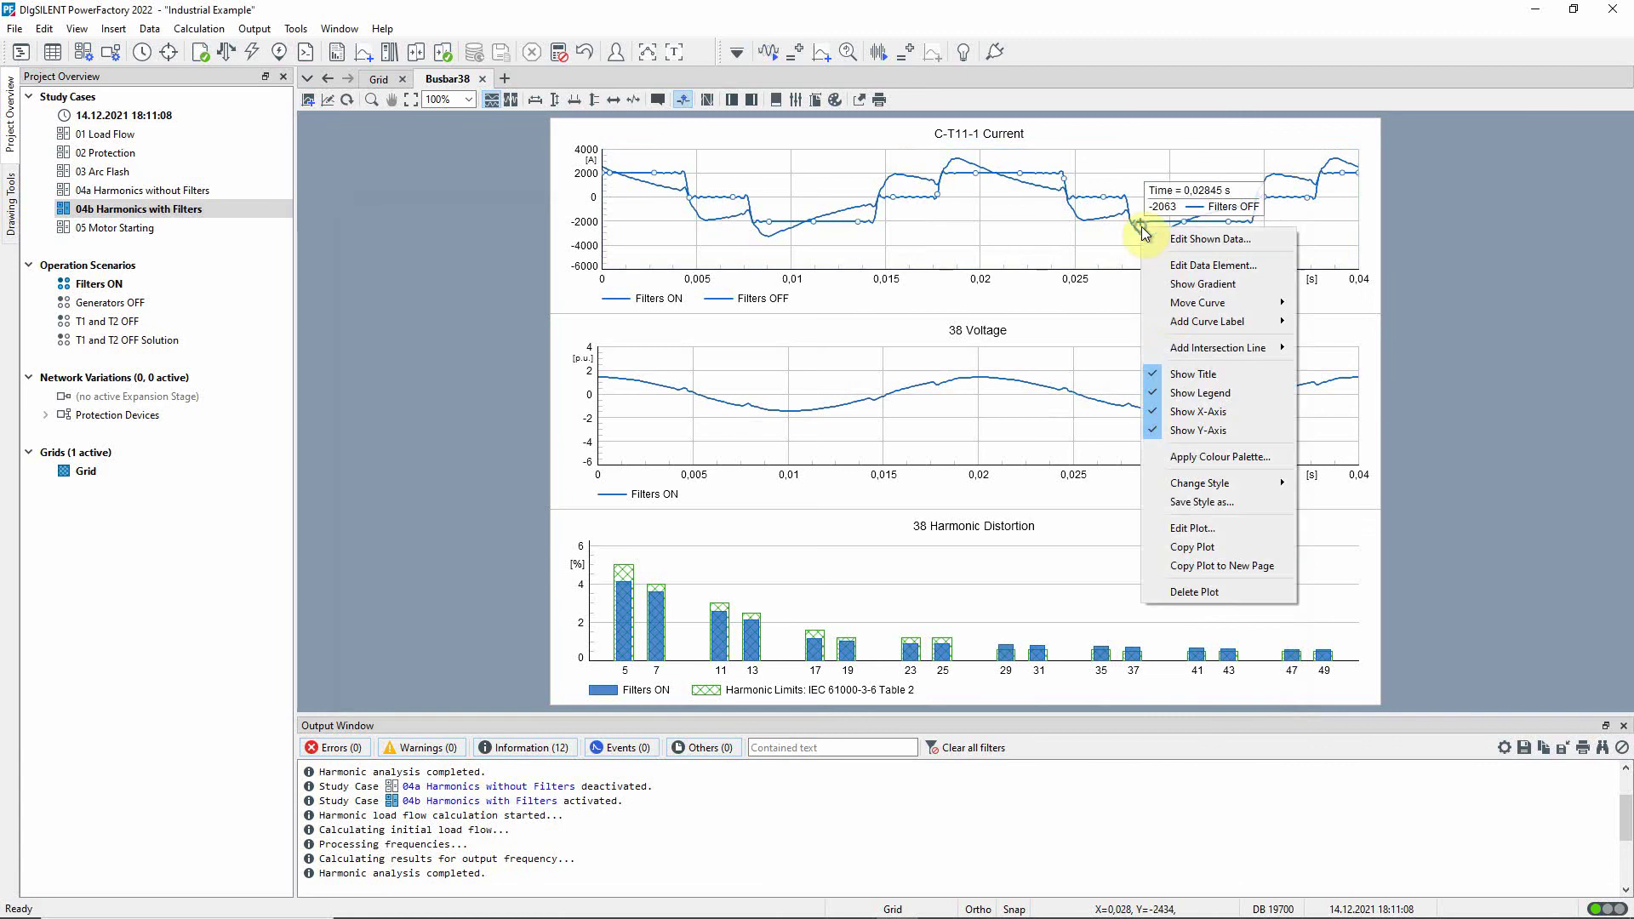
click(1161, 457)
click(970, 330)
double_click(845, 422)
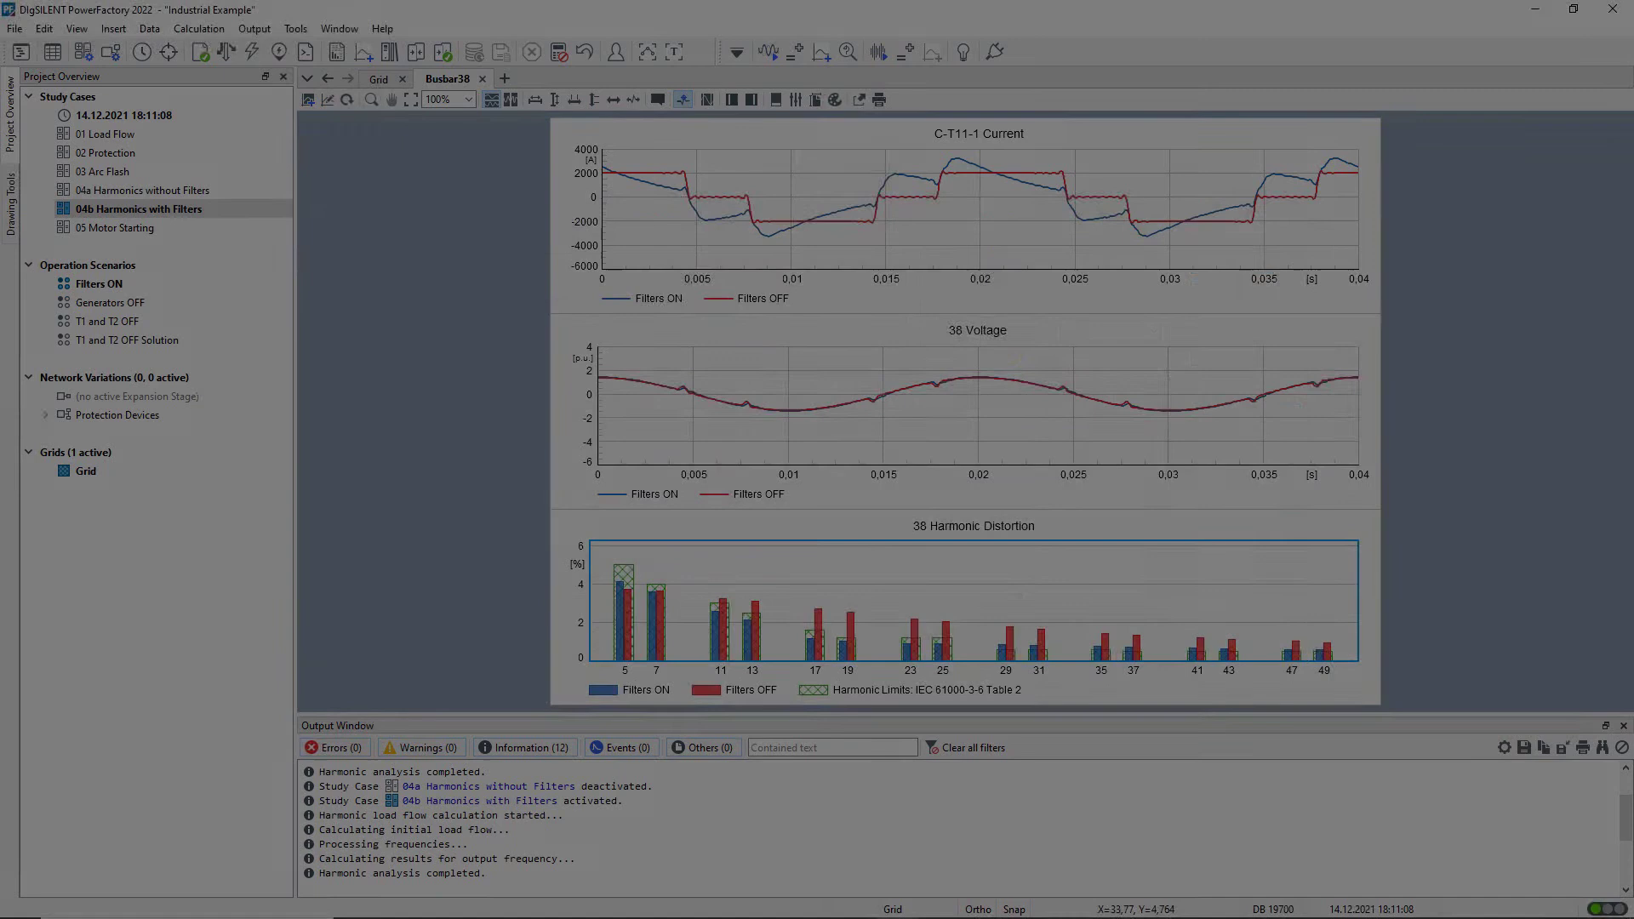